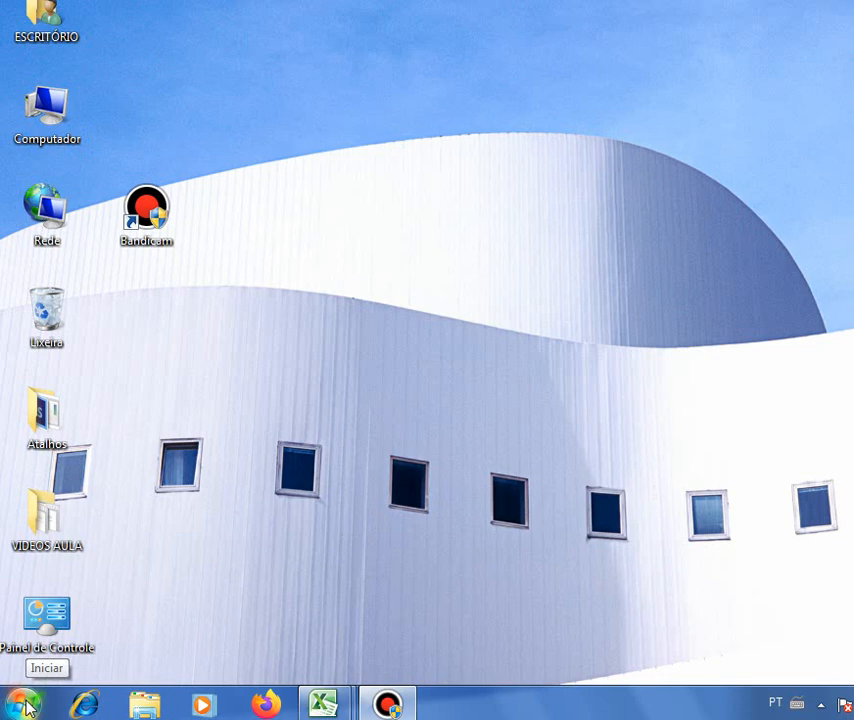
Search the installed programs for "Excel" and launch Microsoft Excel 2010 with a blank workbook.
click(27, 707)
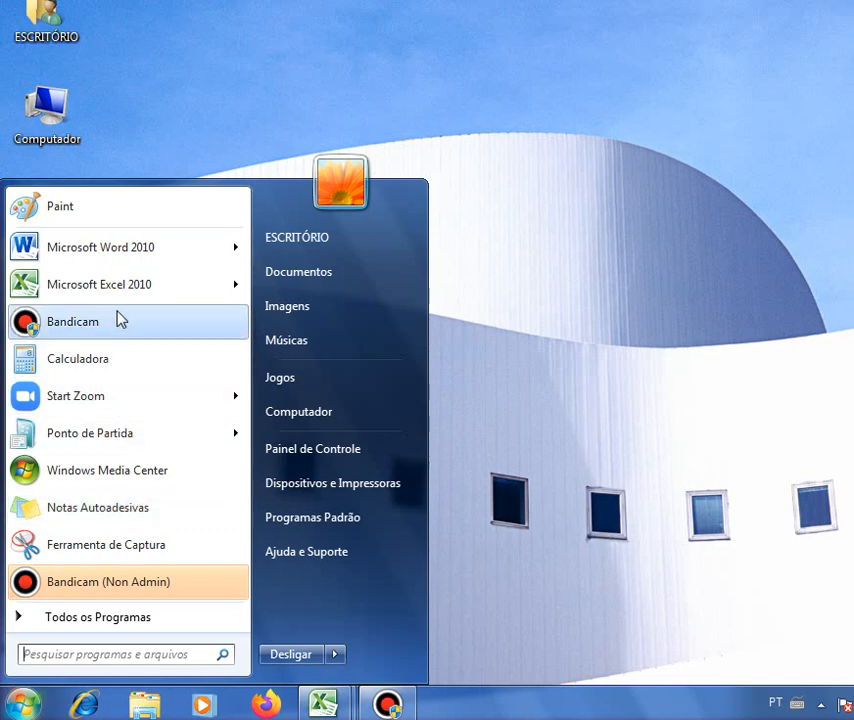
mouse_move(120, 293)
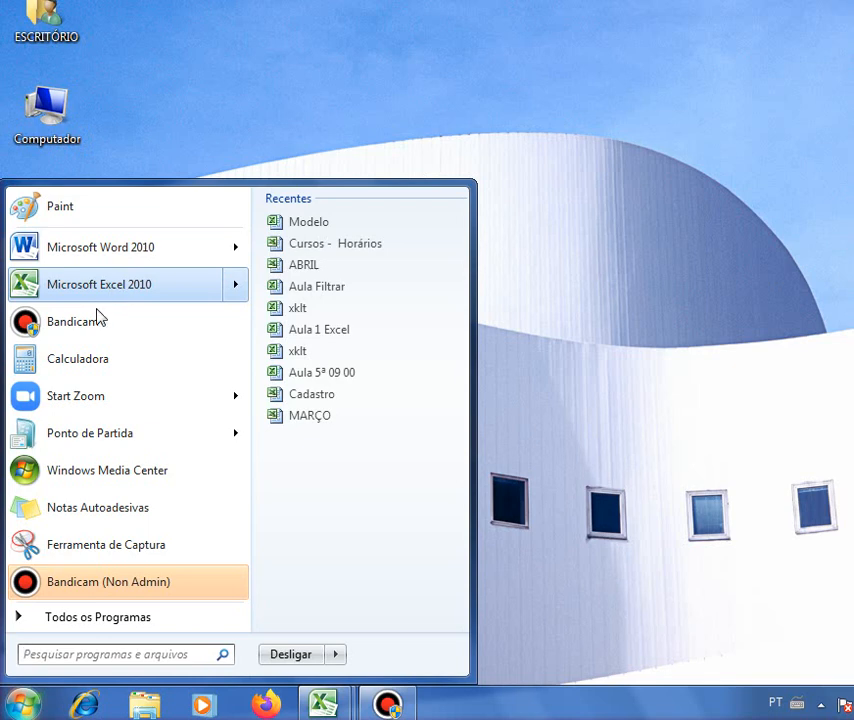
mouse_move(63, 428)
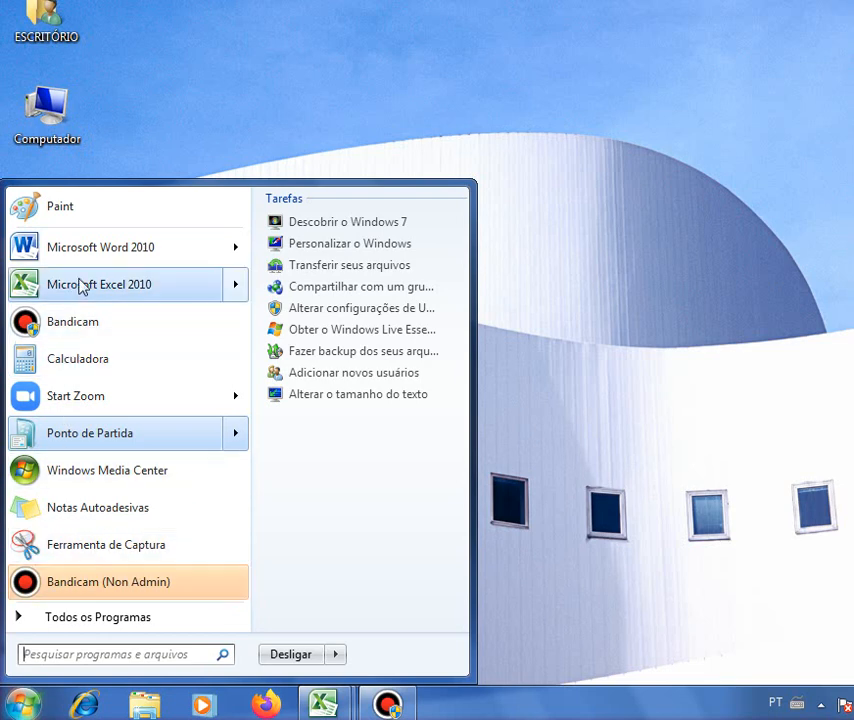
mouse_move(83, 285)
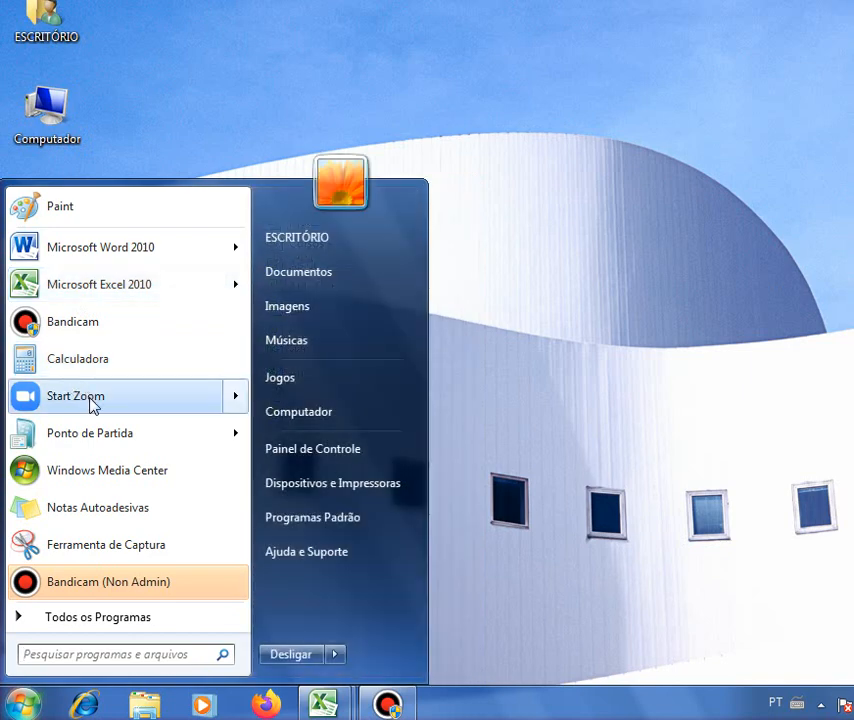
mouse_move(93, 402)
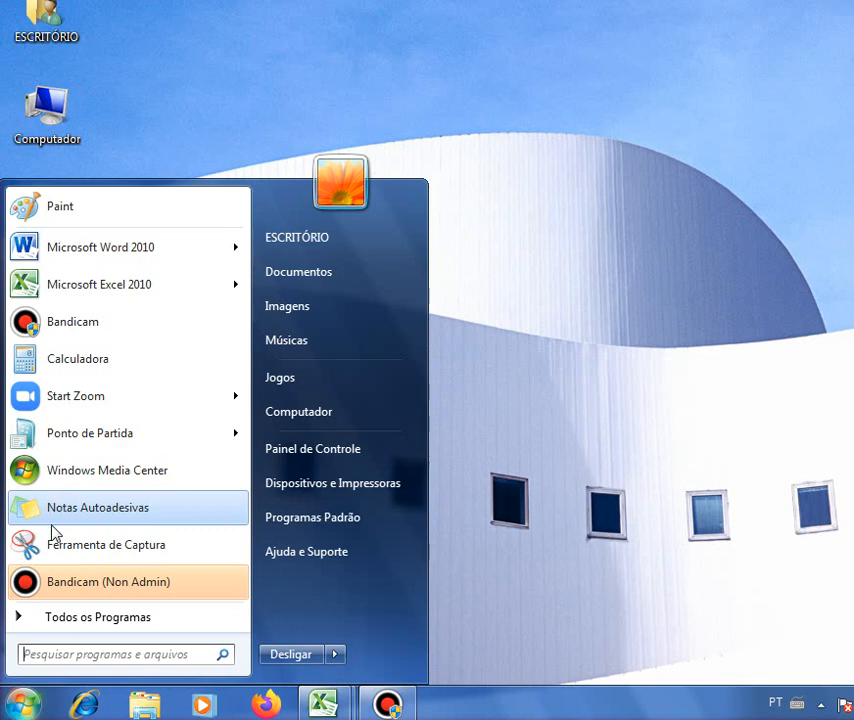
click(27, 655)
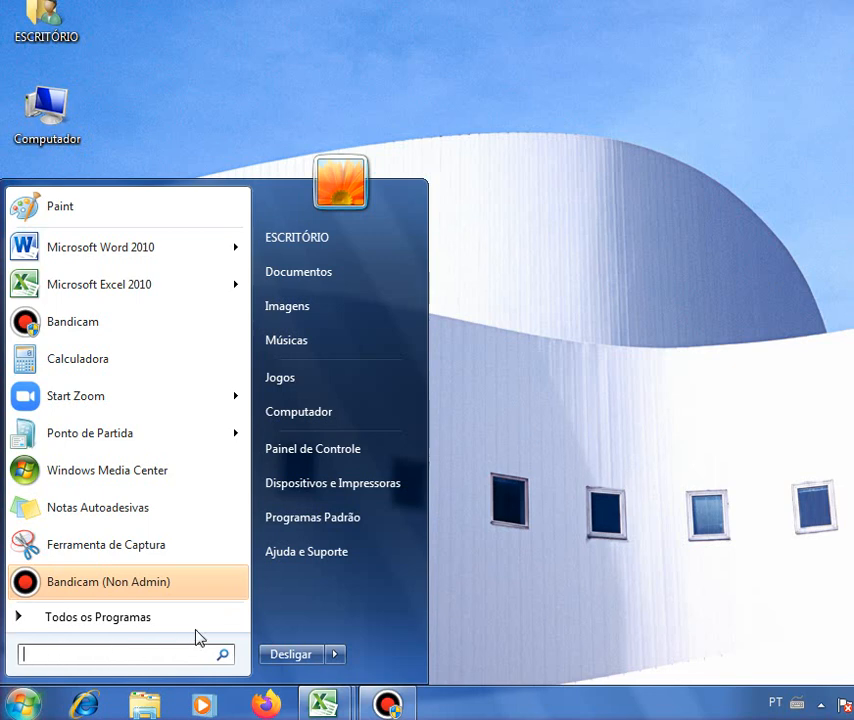
text(E)
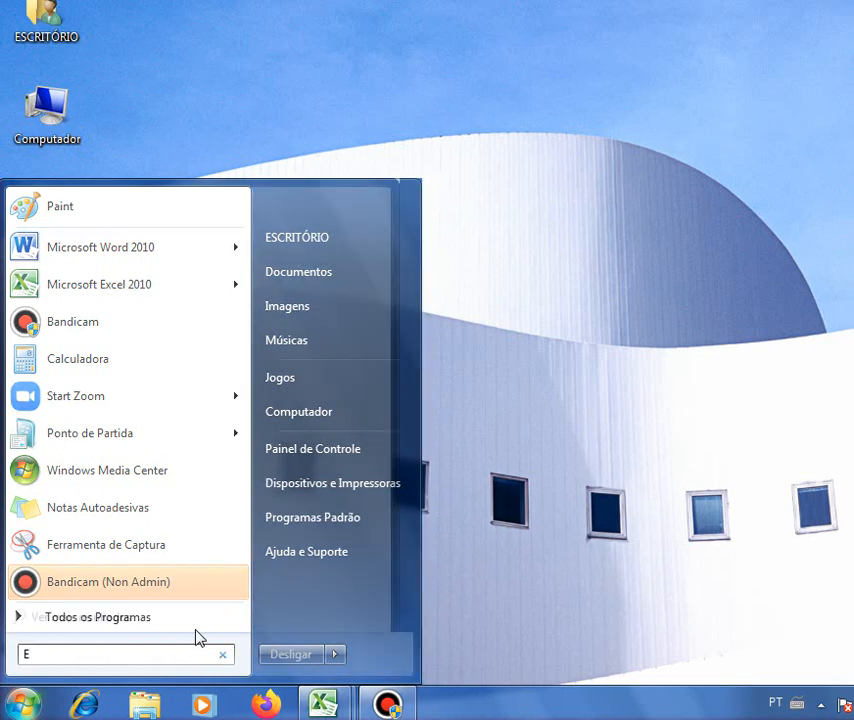
text(xcel)
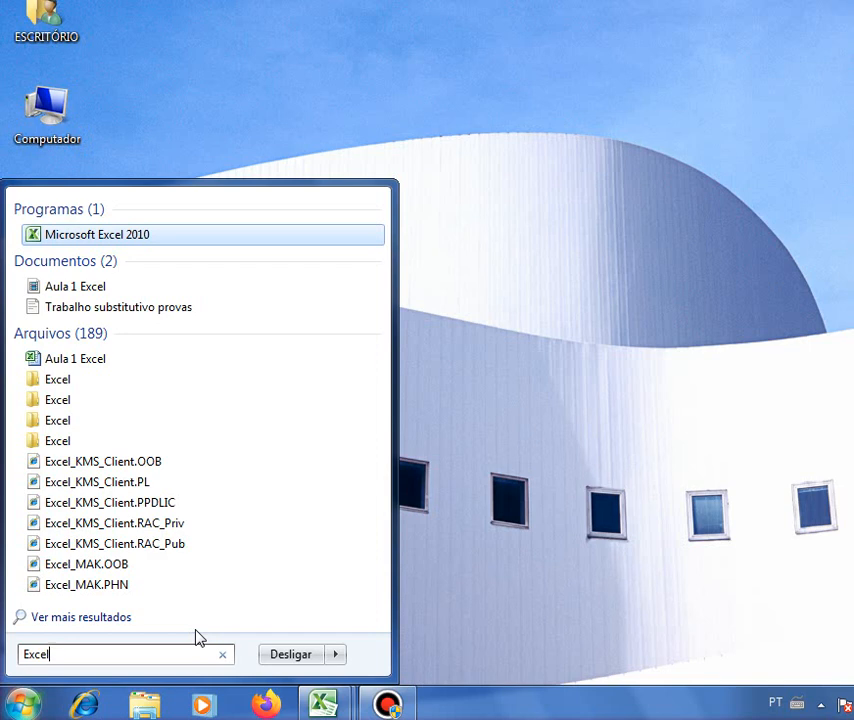
key(Return)
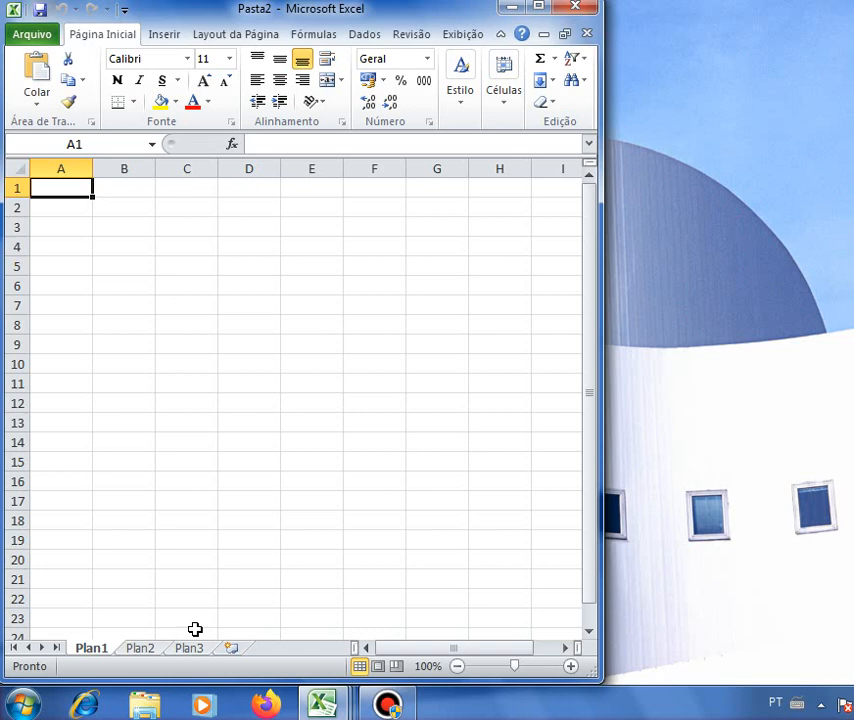
Dismiss the Start menu and maximize the blank workbook's window to fill the screen.
click(24, 706)
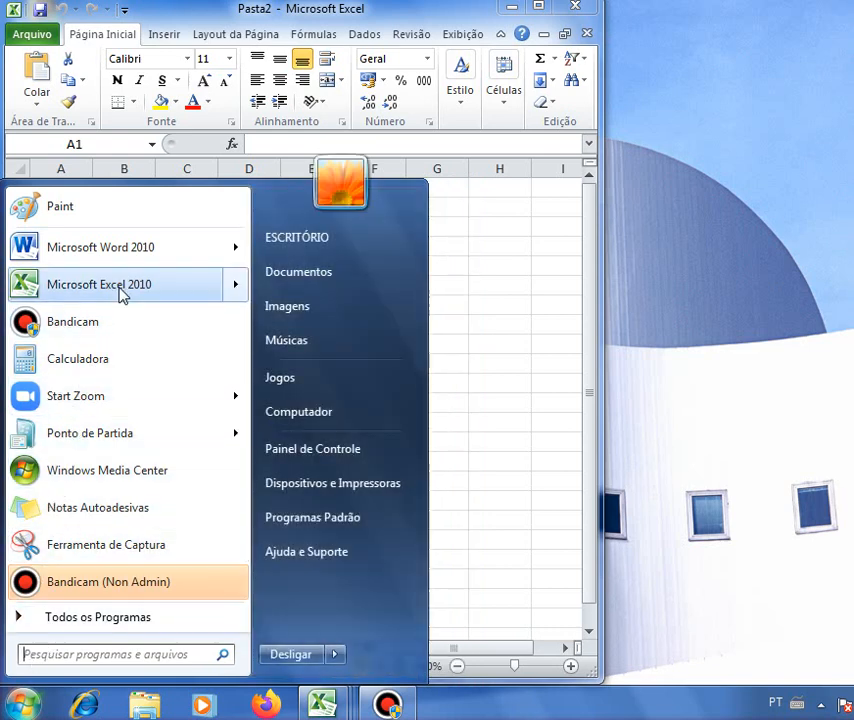
click(551, 306)
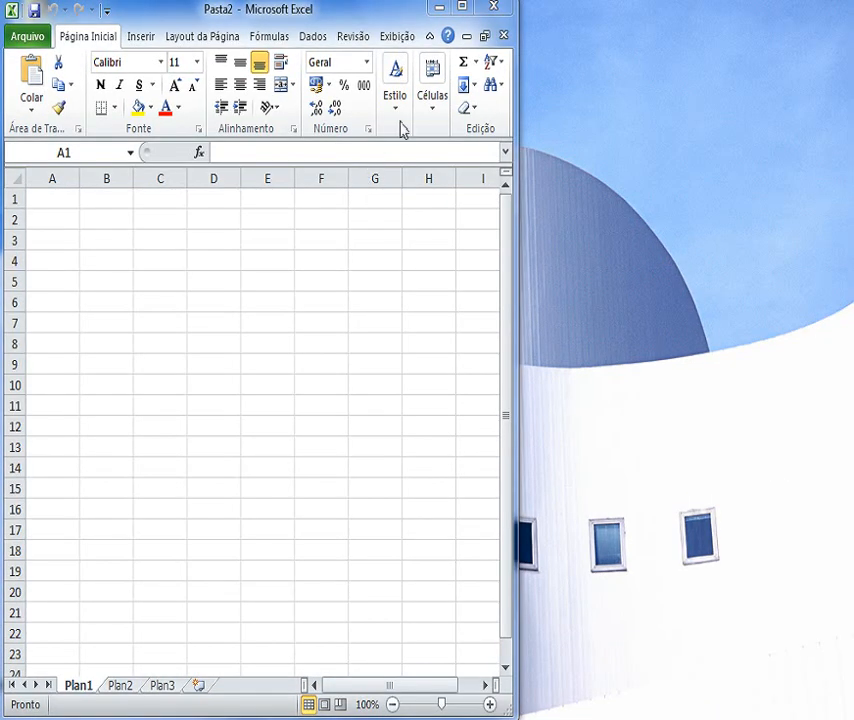
click(464, 10)
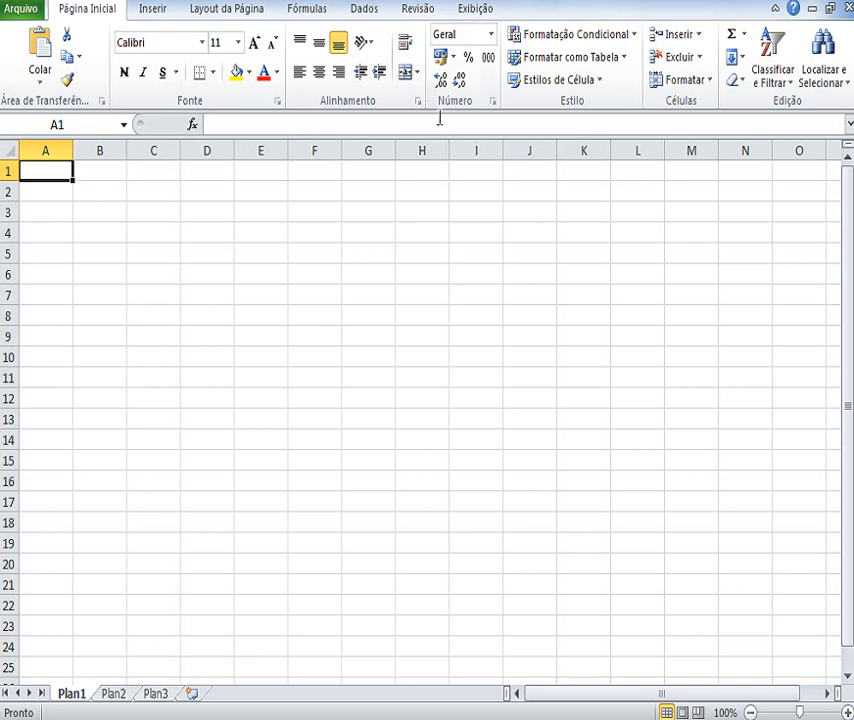
Select the individual cells B10, D11, E7 and G7 one after another, ending on cell A1.
click(112, 356)
click(226, 378)
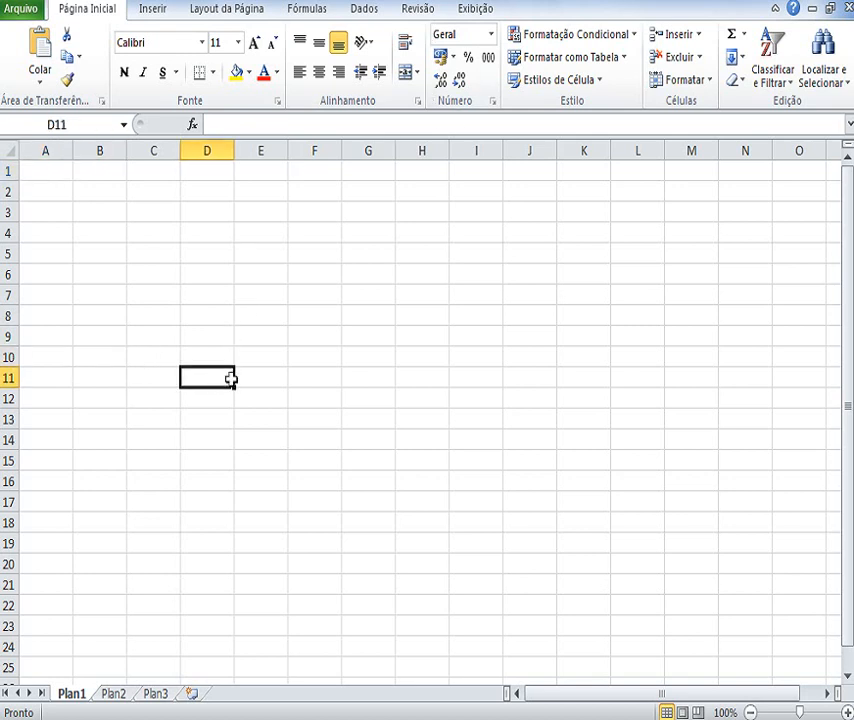
click(273, 292)
click(370, 292)
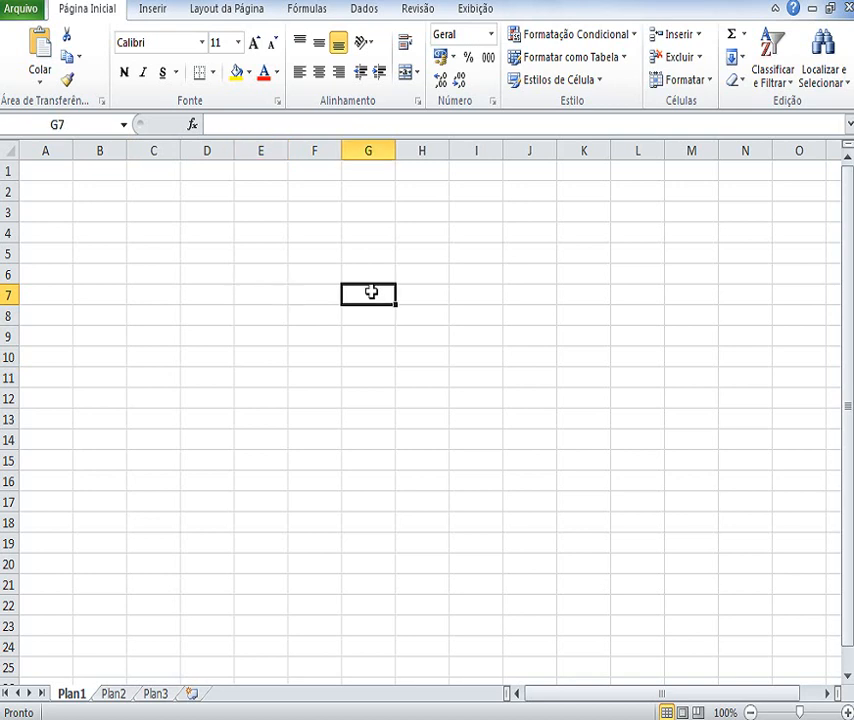
click(53, 173)
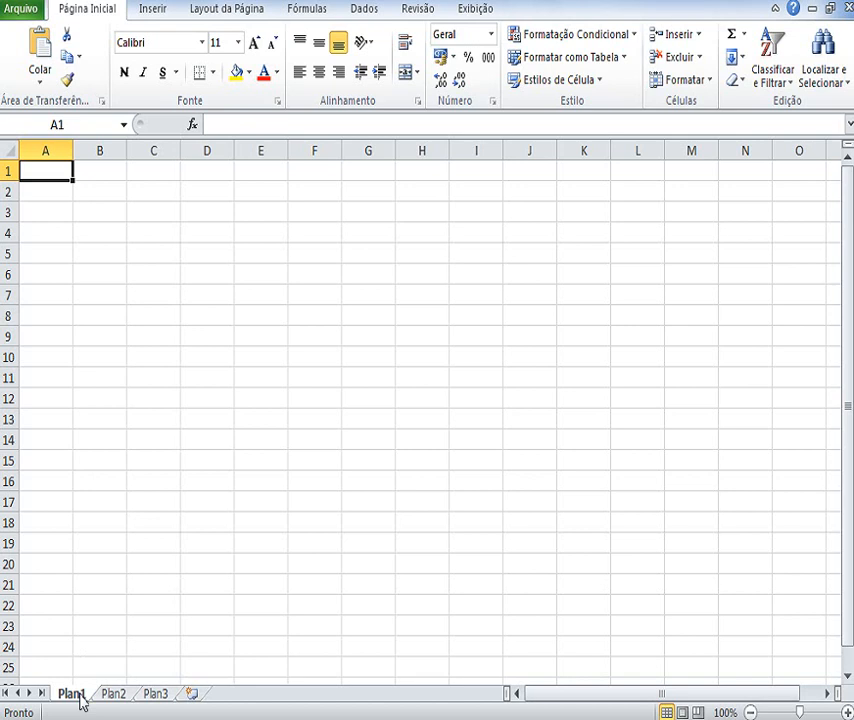
Browse the workbook's sheets Plan2 and Plan3, and return to Plan1.
click(112, 694)
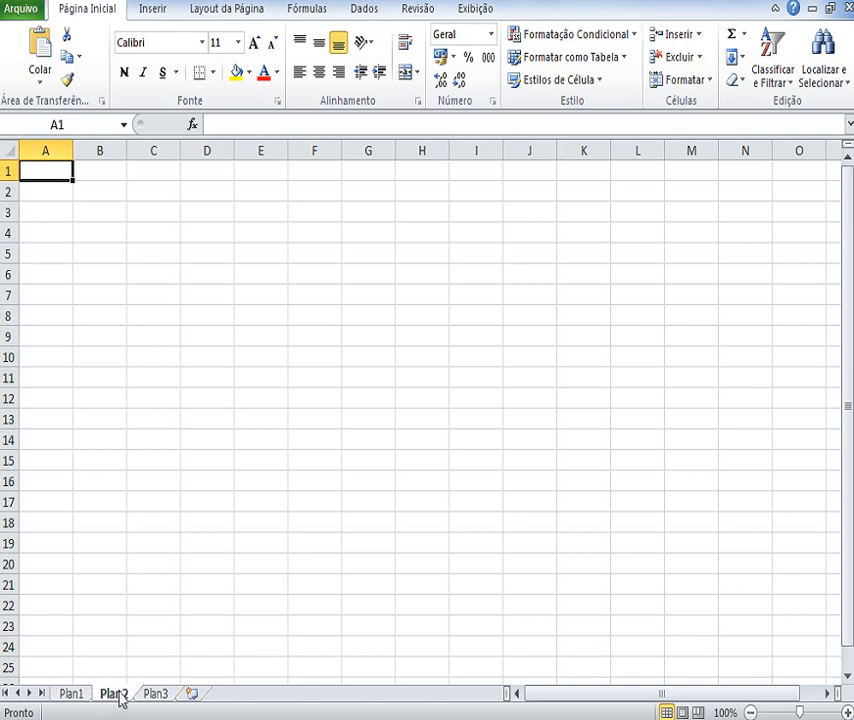
click(156, 695)
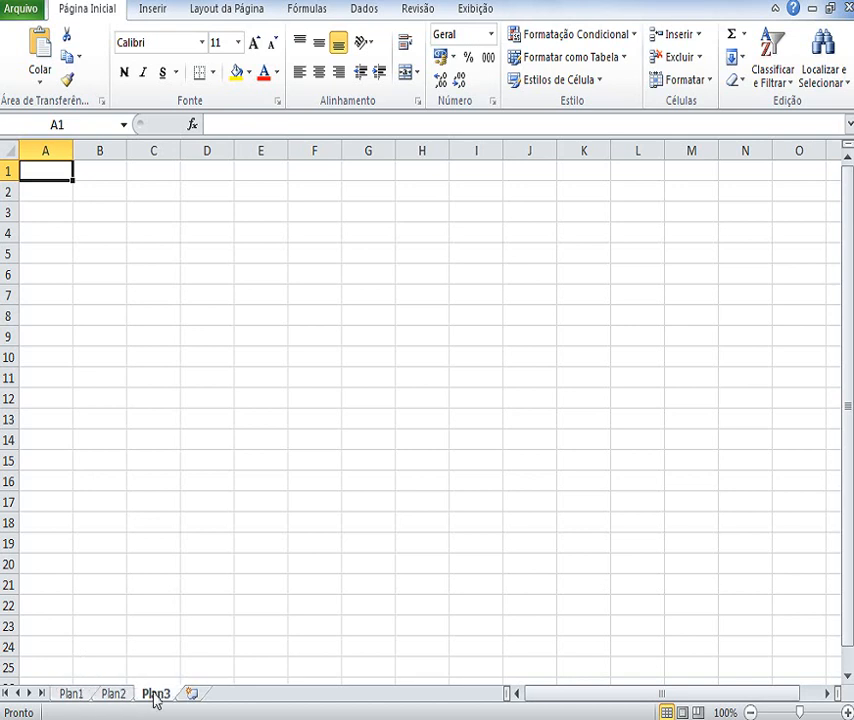
click(117, 699)
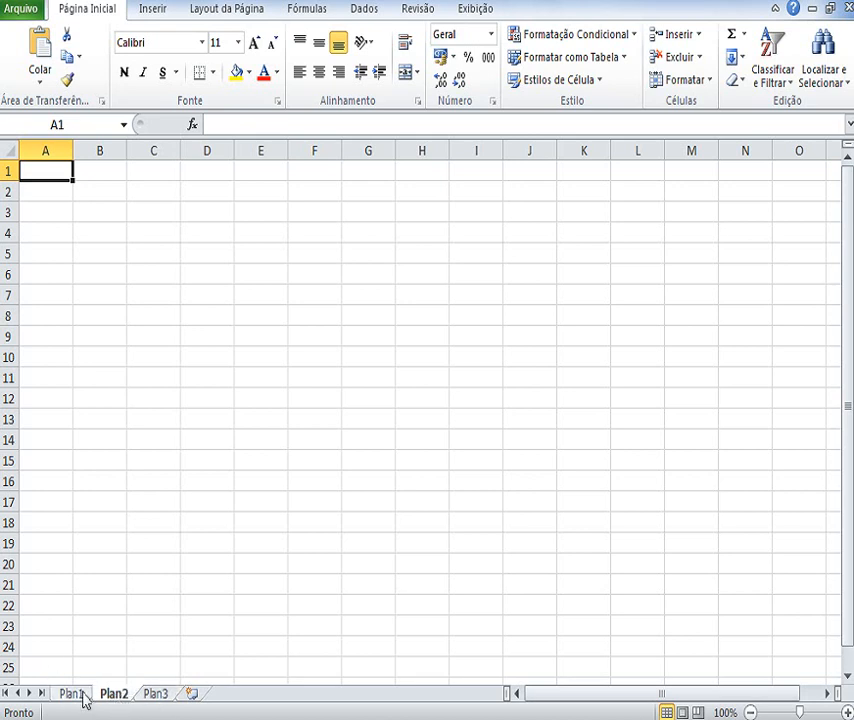
click(70, 697)
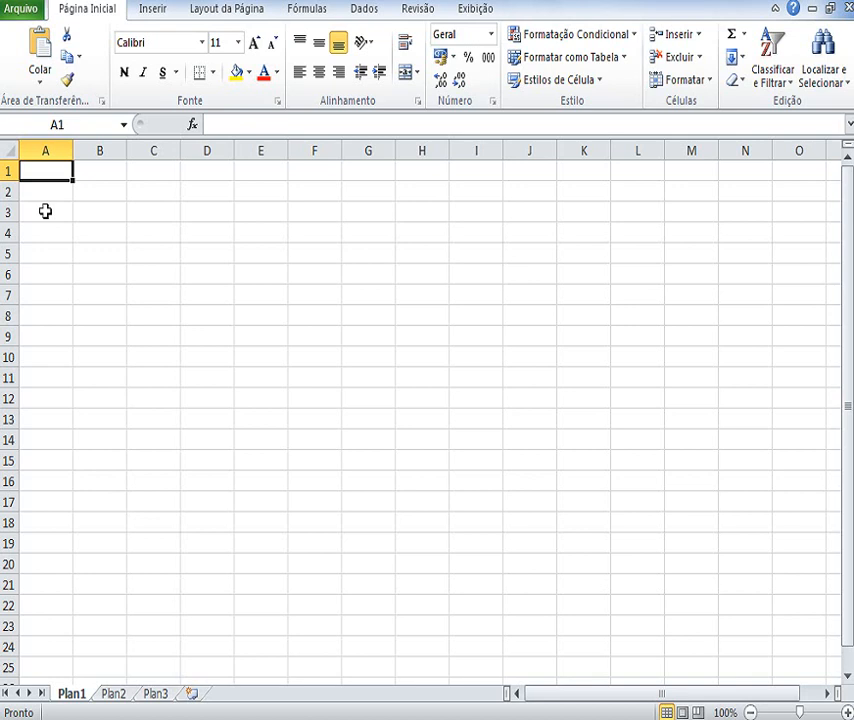
Select the whole of column A and the whole of row 1 in turn, ending on cell A1.
click(50, 149)
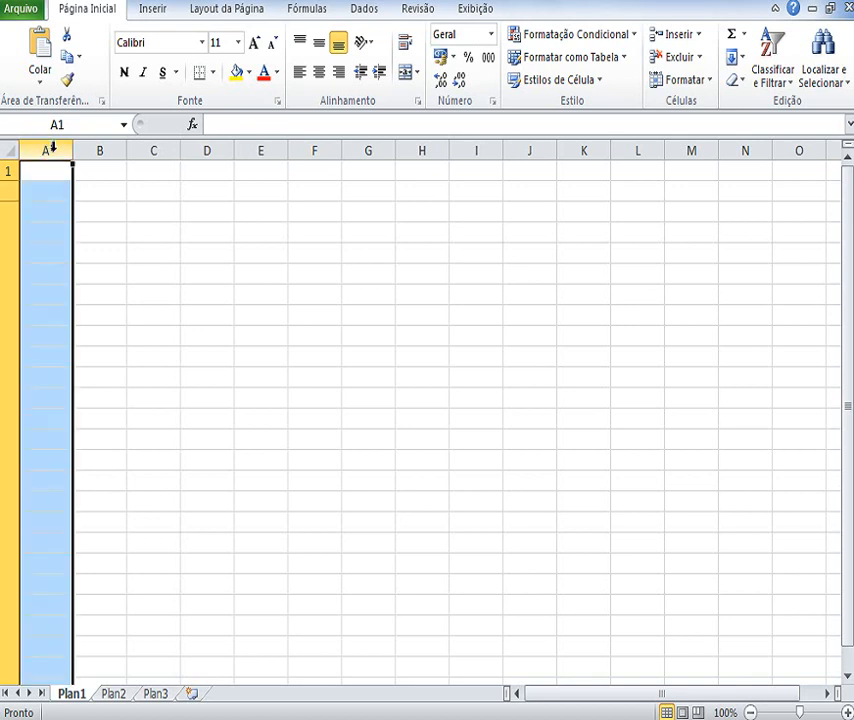
click(6, 171)
click(60, 214)
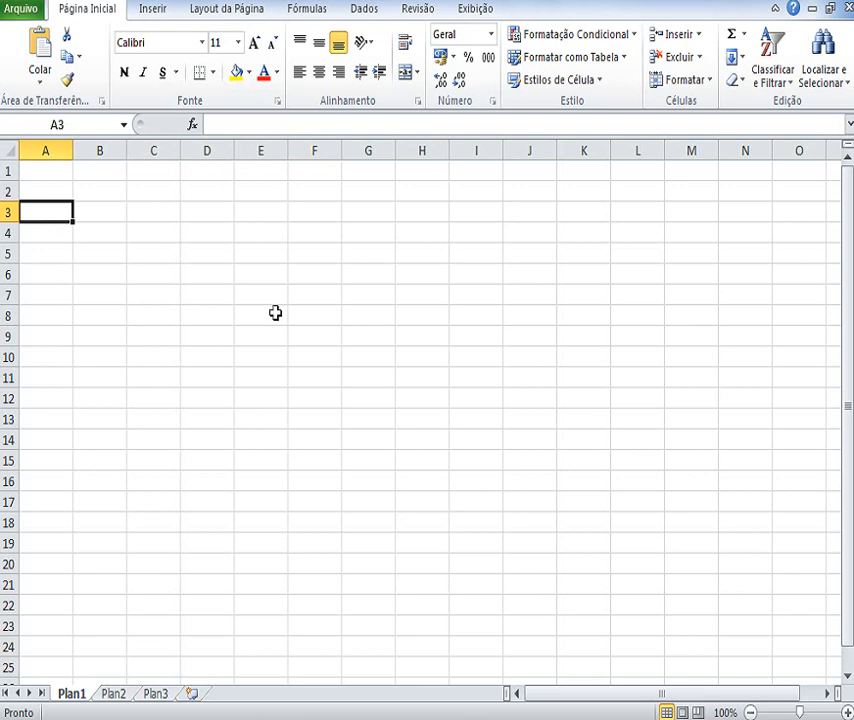
click(8, 171)
click(55, 233)
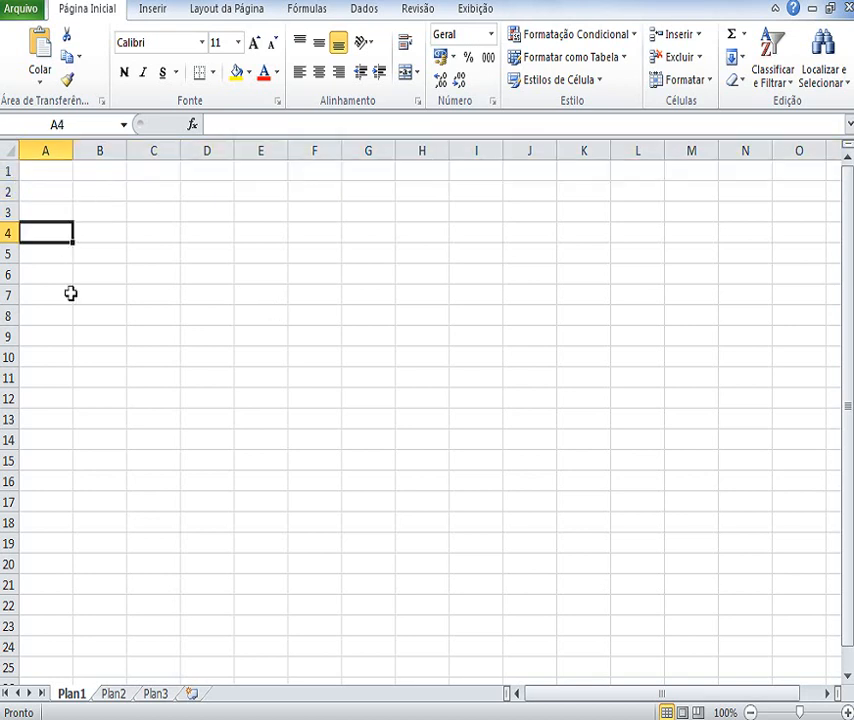
click(26, 177)
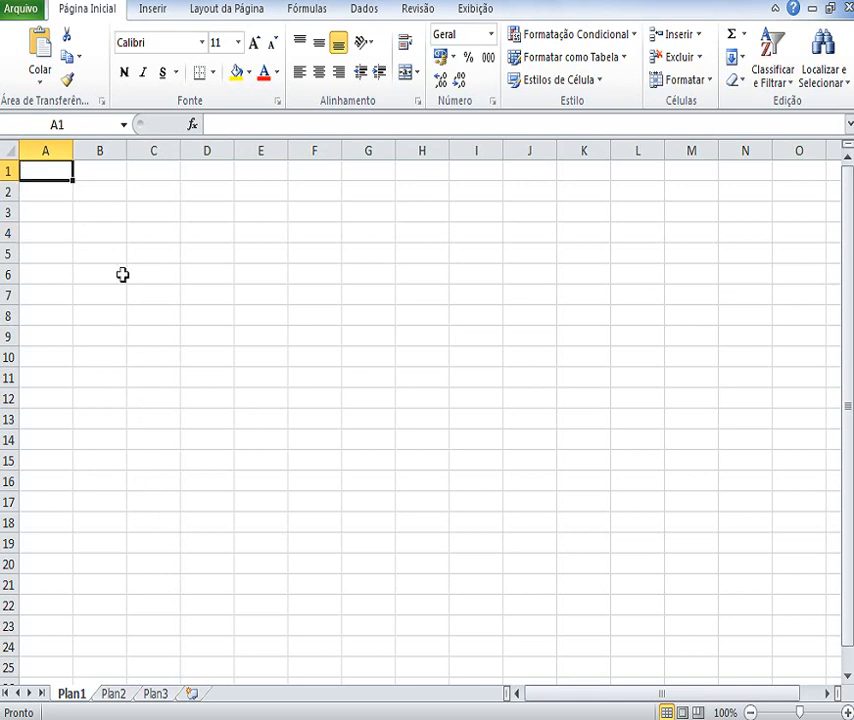
Select entire columns A and C and entire rows 3 and 10 one at a time, ending on cell D8.
click(52, 149)
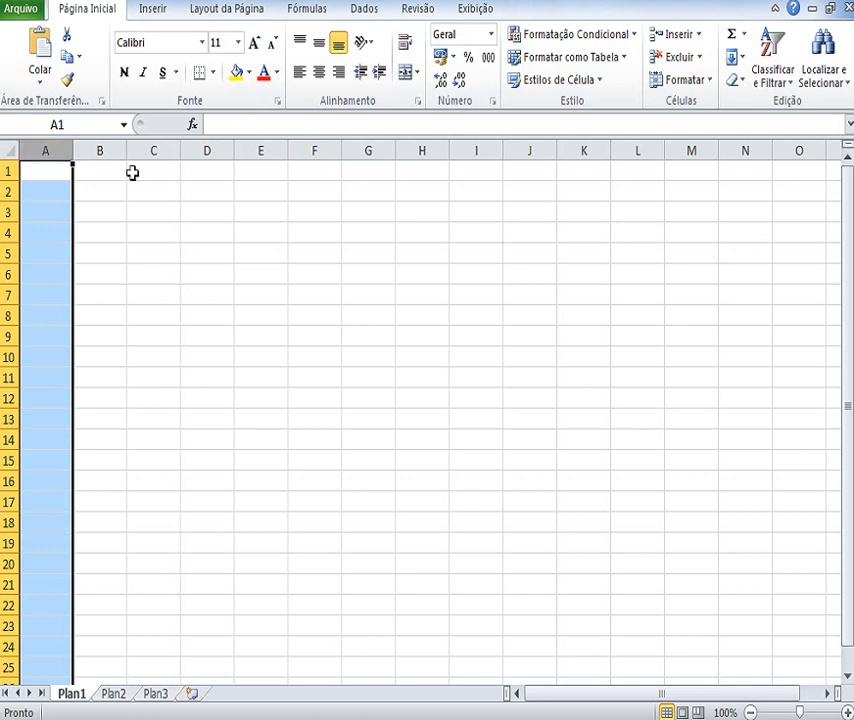
click(153, 150)
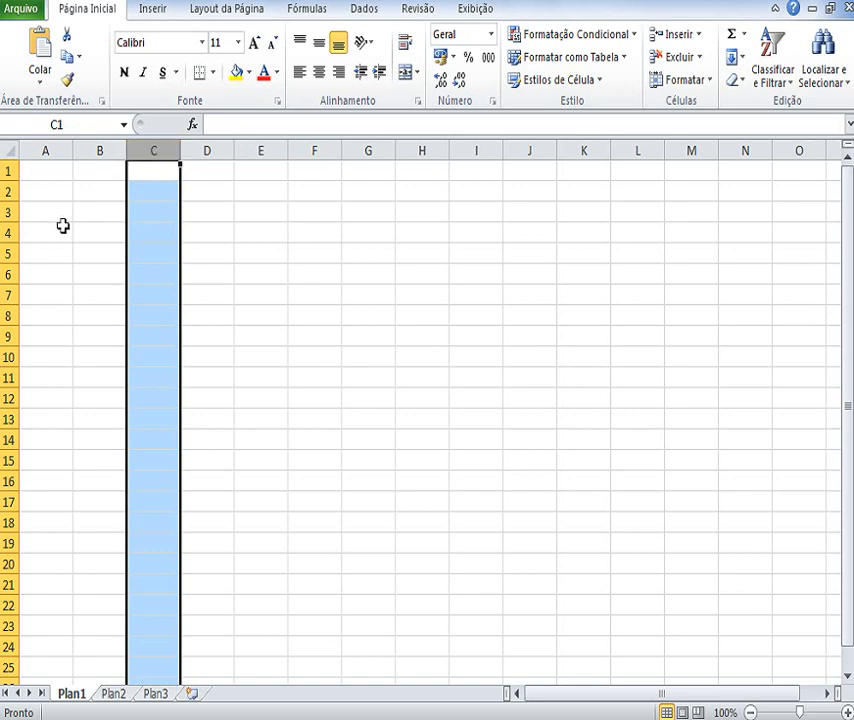
click(5, 212)
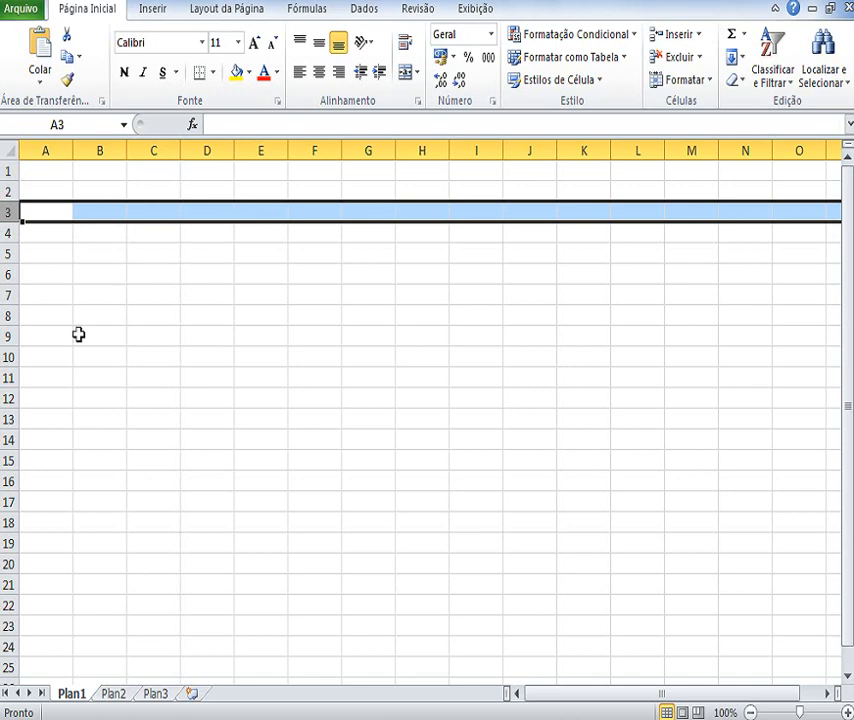
click(6, 356)
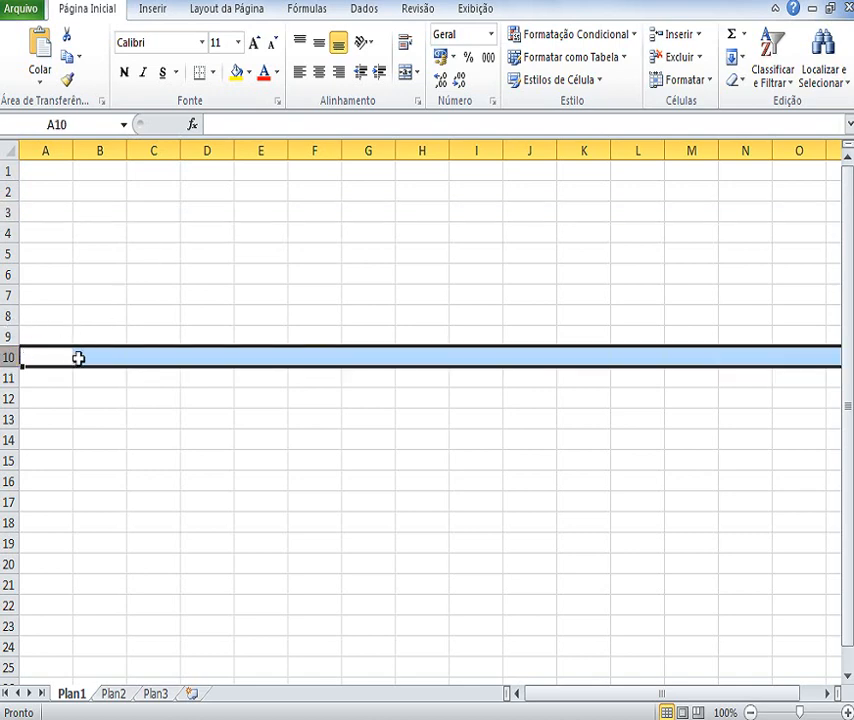
click(201, 309)
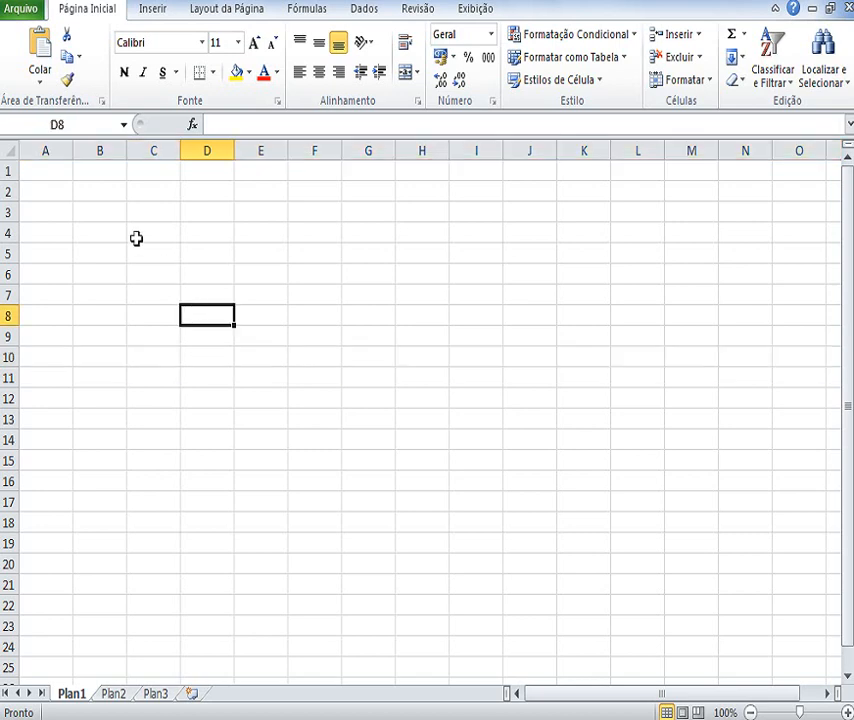
Select all of column A and all of row 2 in turn, ending on cell E8.
click(59, 148)
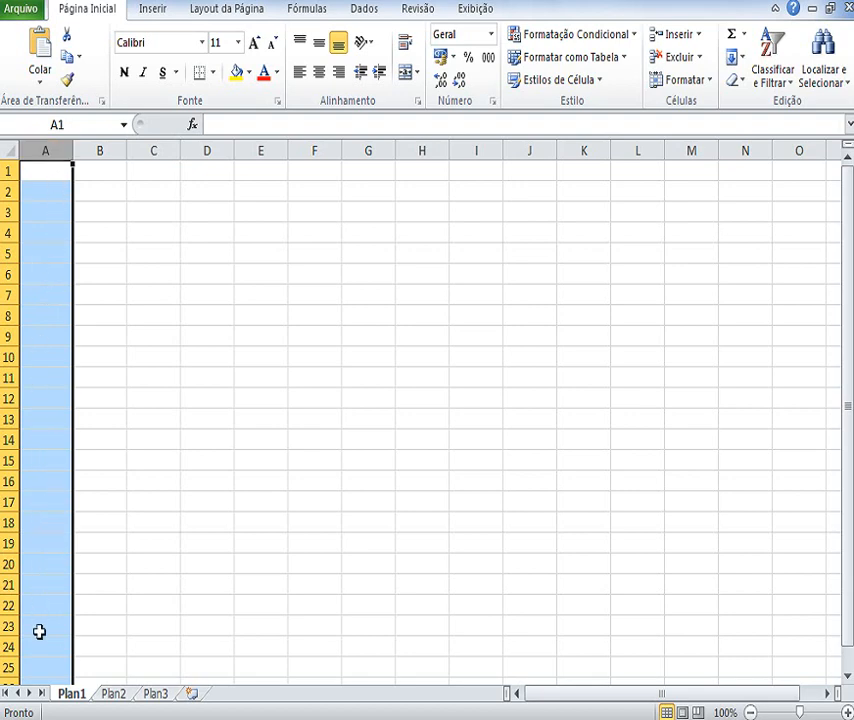
click(8, 192)
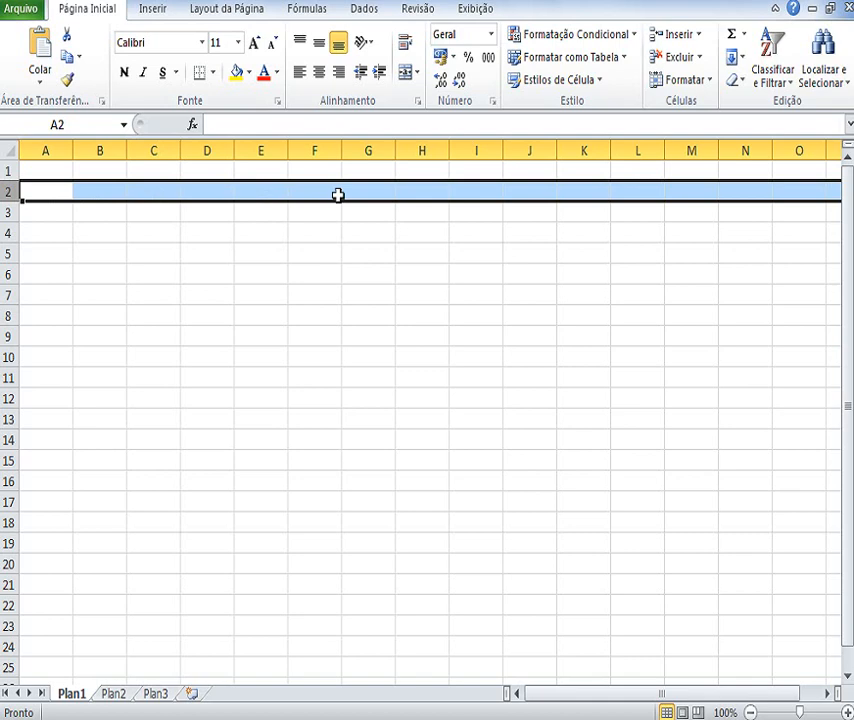
click(273, 317)
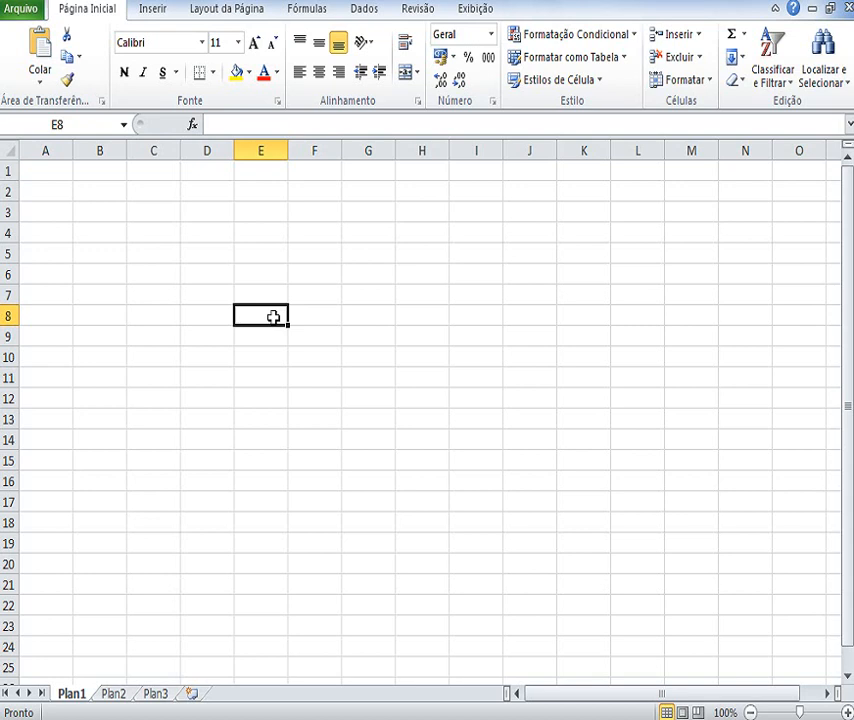
Select column D, row 4 and cell C10 in turn, ending with the whole of column E selected.
click(204, 150)
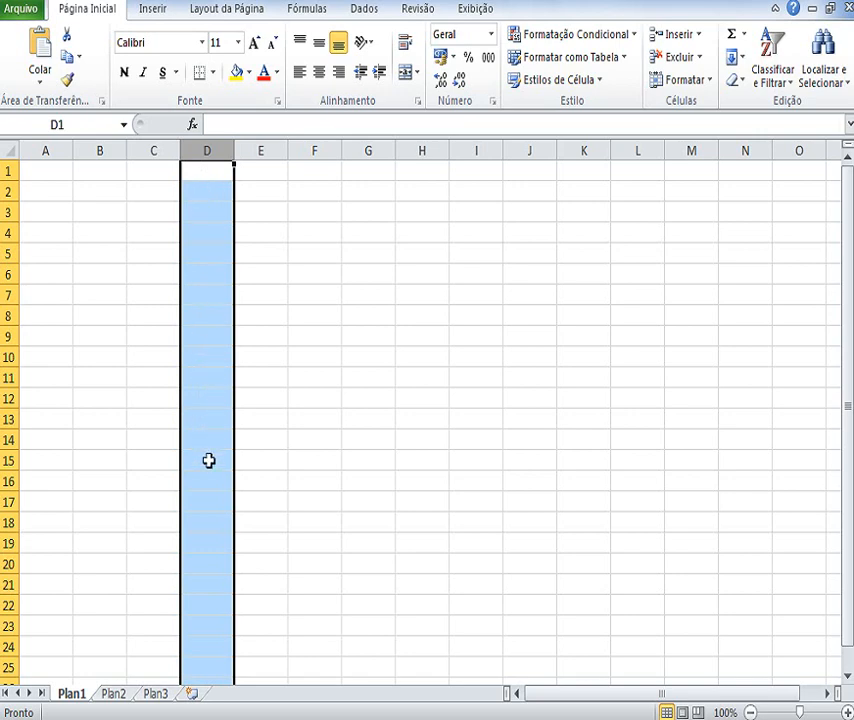
click(7, 233)
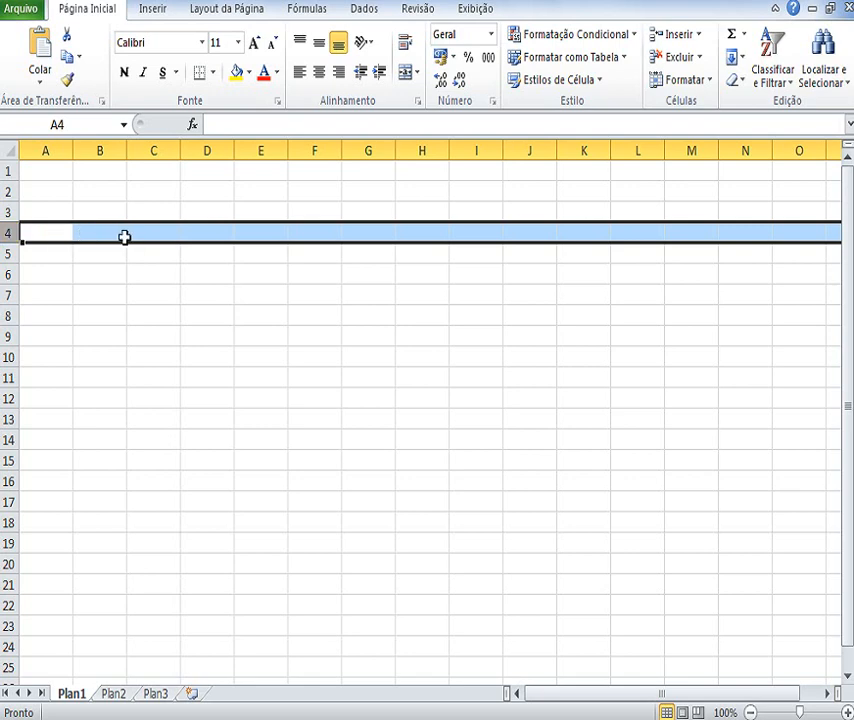
click(154, 357)
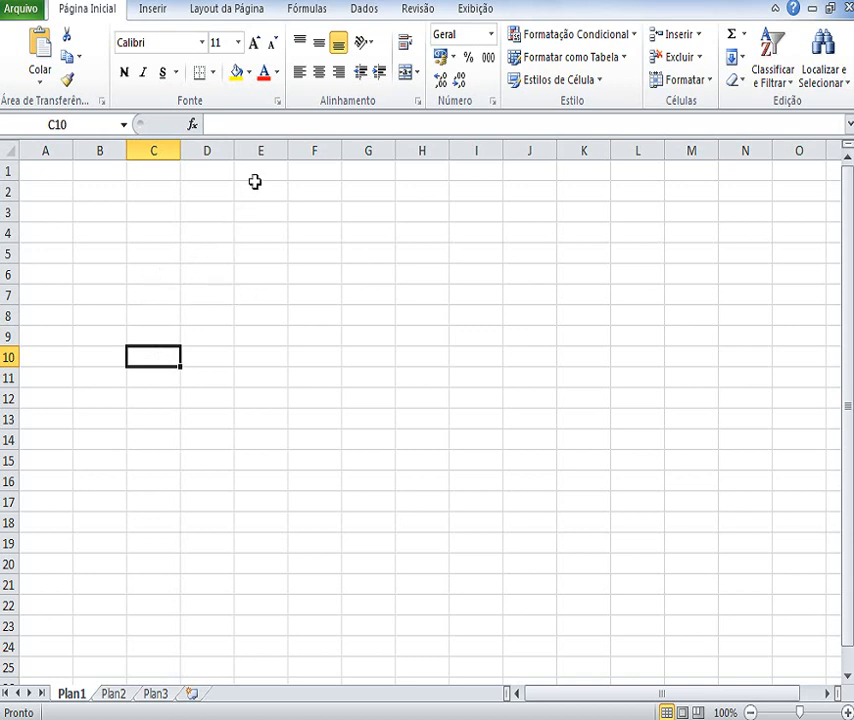
click(262, 150)
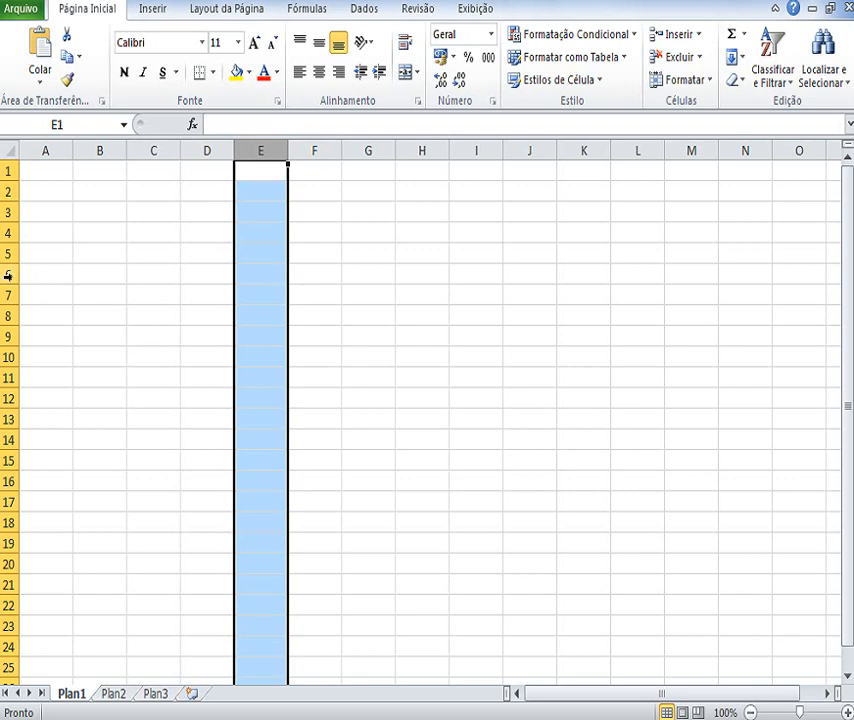
Select row 4, cell D10, column C and row 5 in turn, ending on cell C7.
click(7, 234)
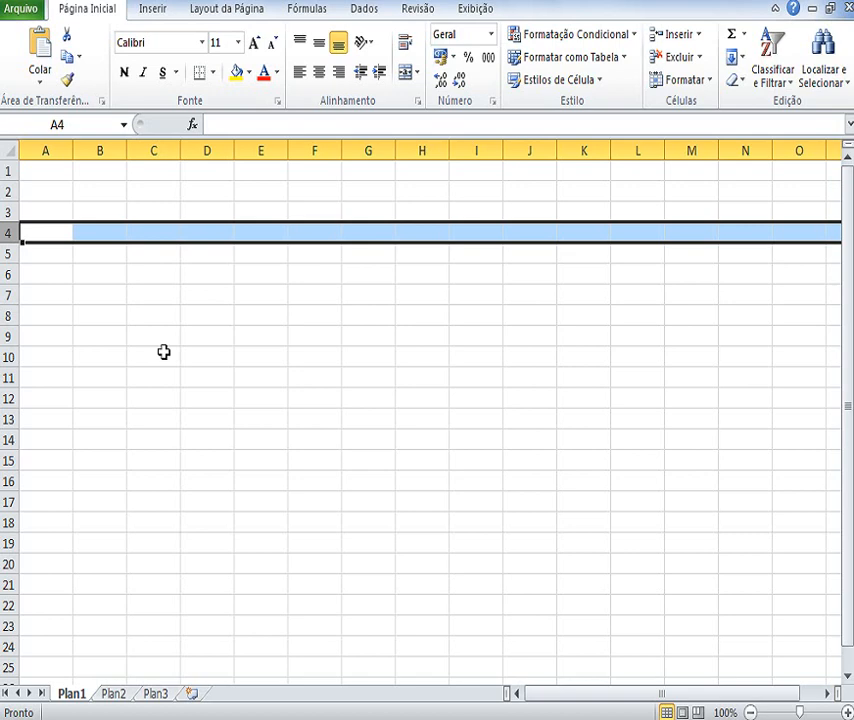
click(223, 365)
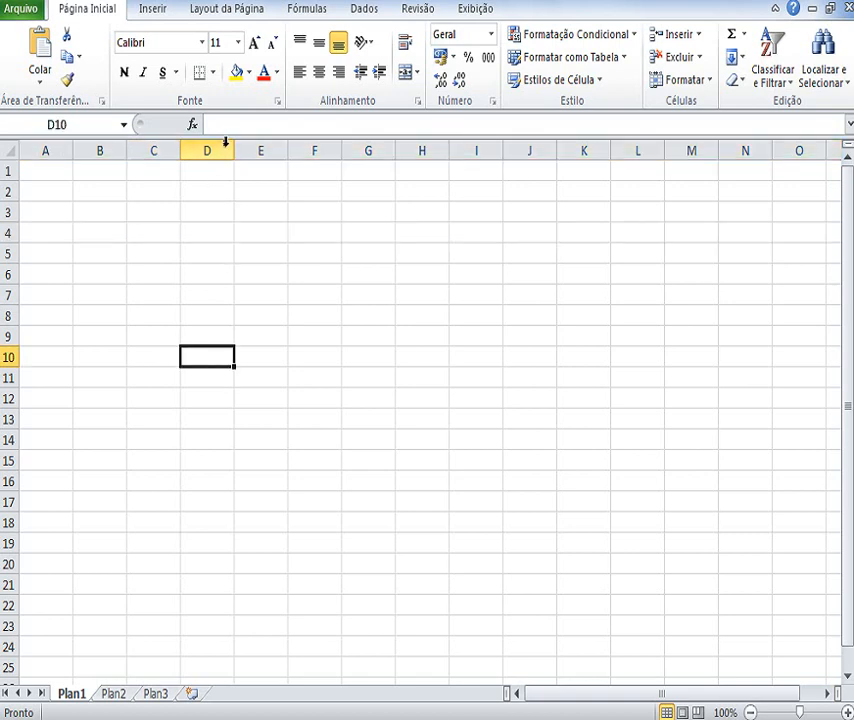
click(155, 150)
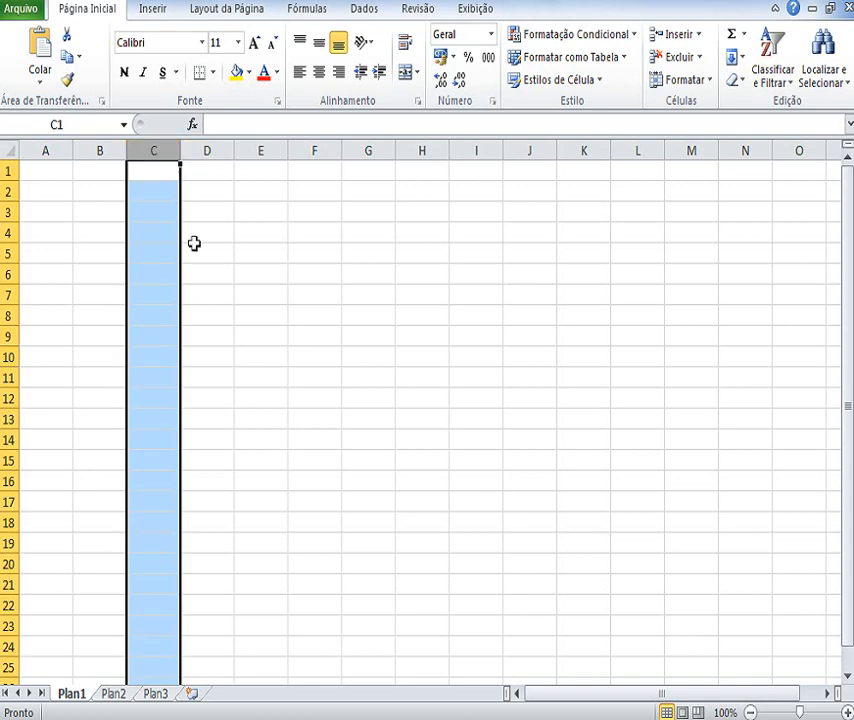
click(7, 254)
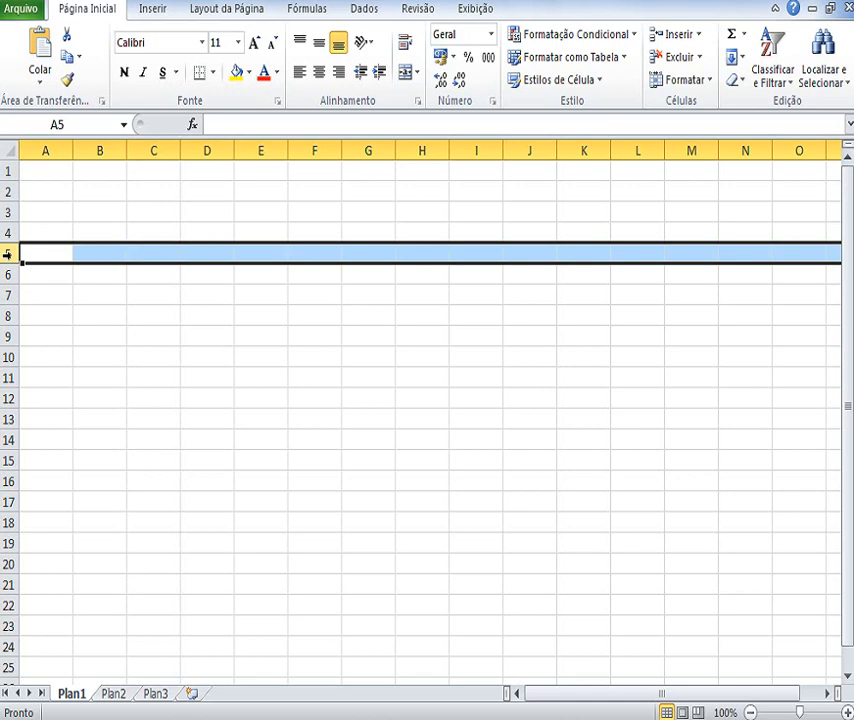
click(148, 295)
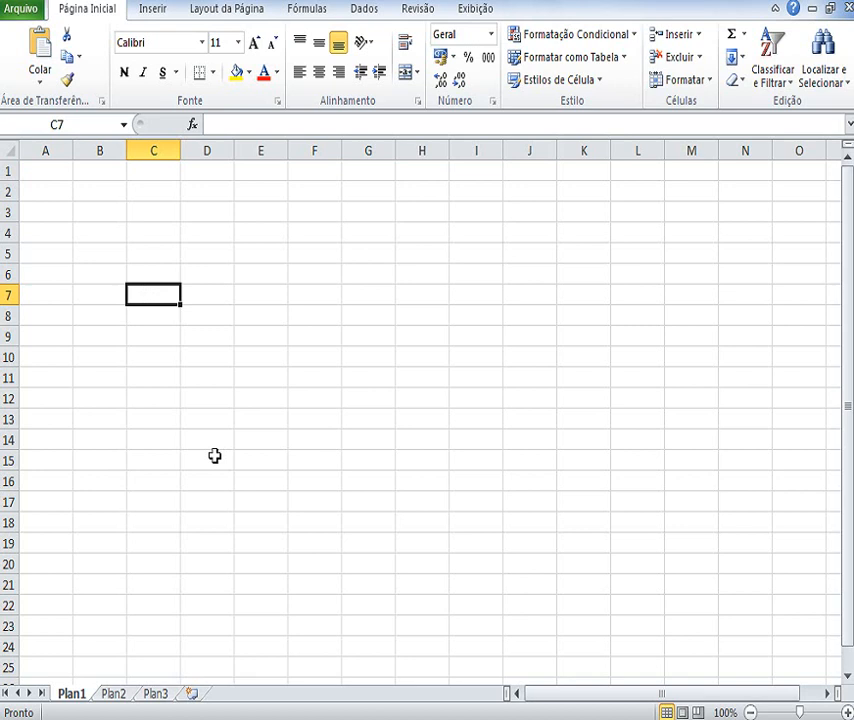
Select cells D5, F9, C15 and G12 one at a time.
click(216, 254)
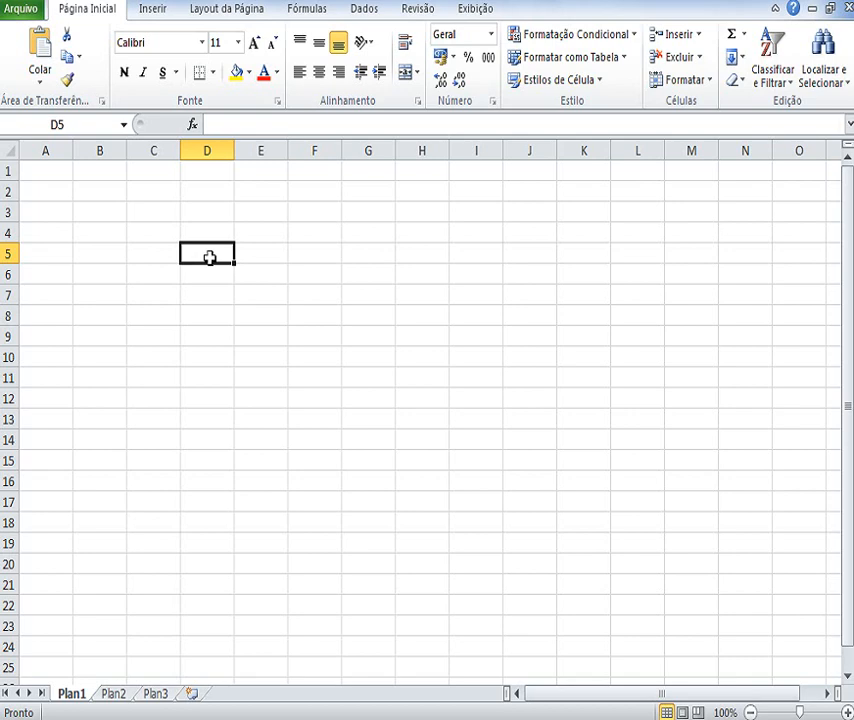
click(325, 338)
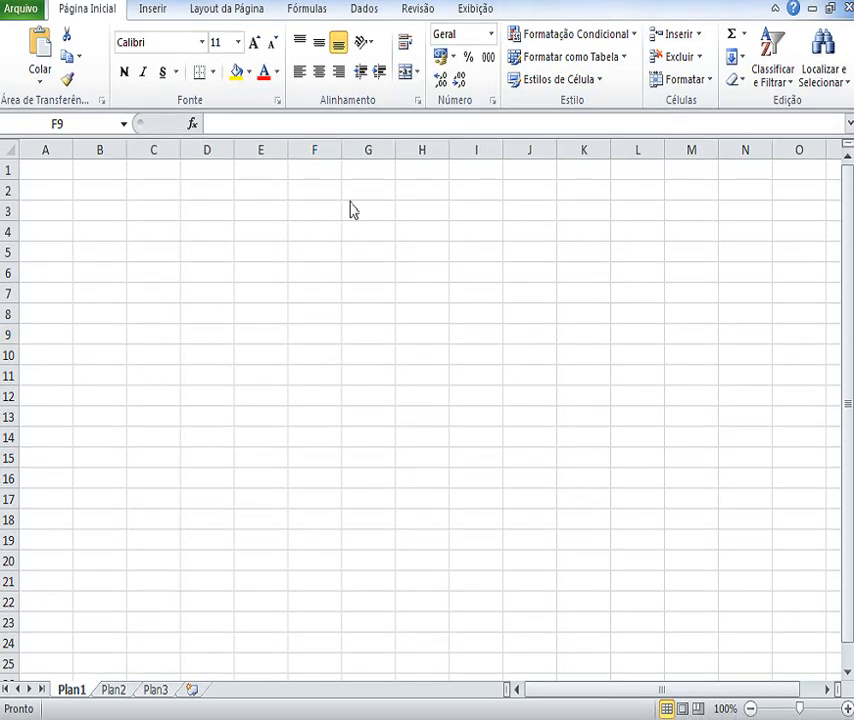
click(326, 241)
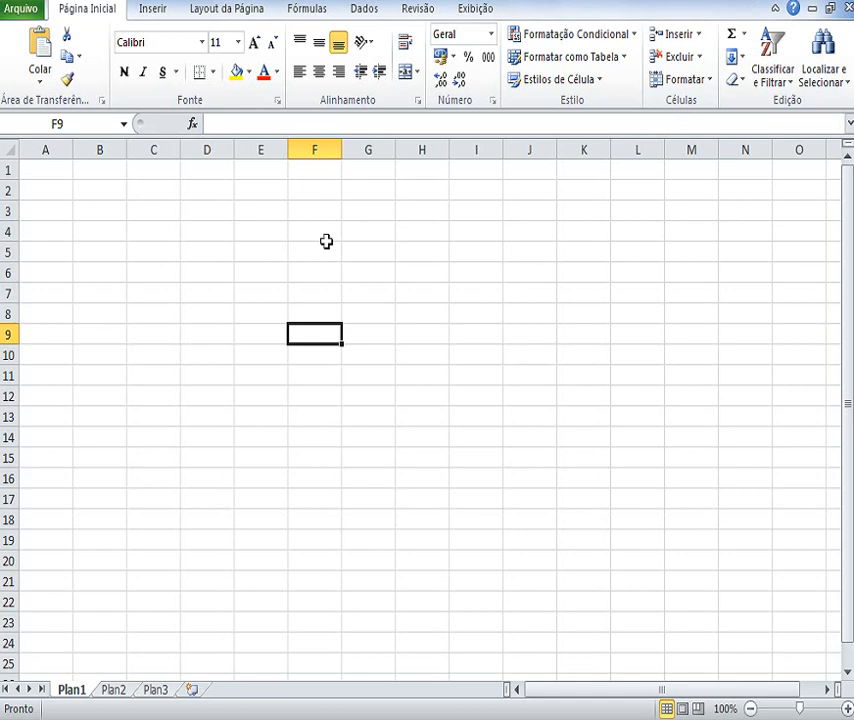
click(157, 460)
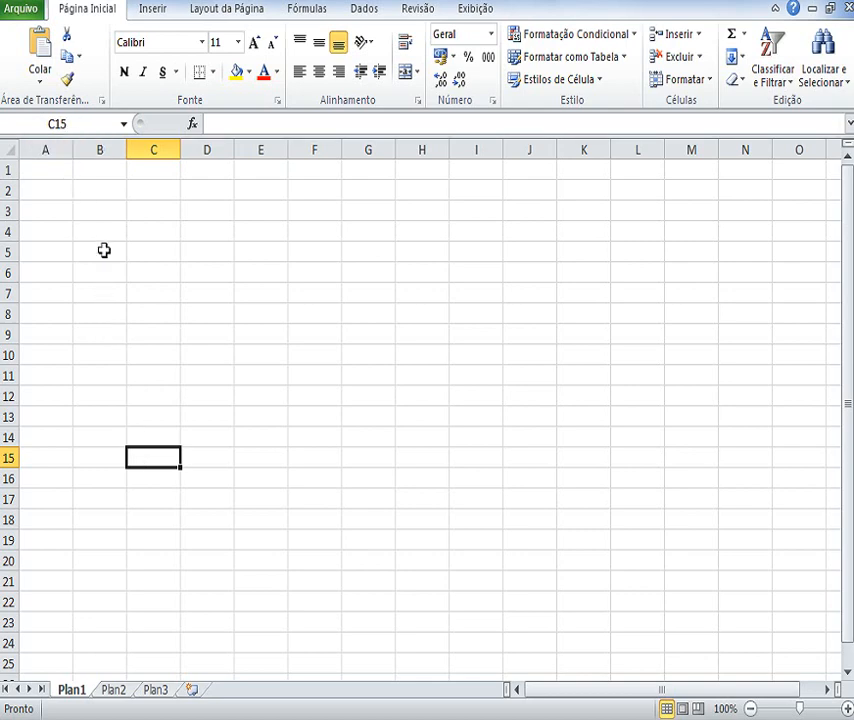
click(360, 393)
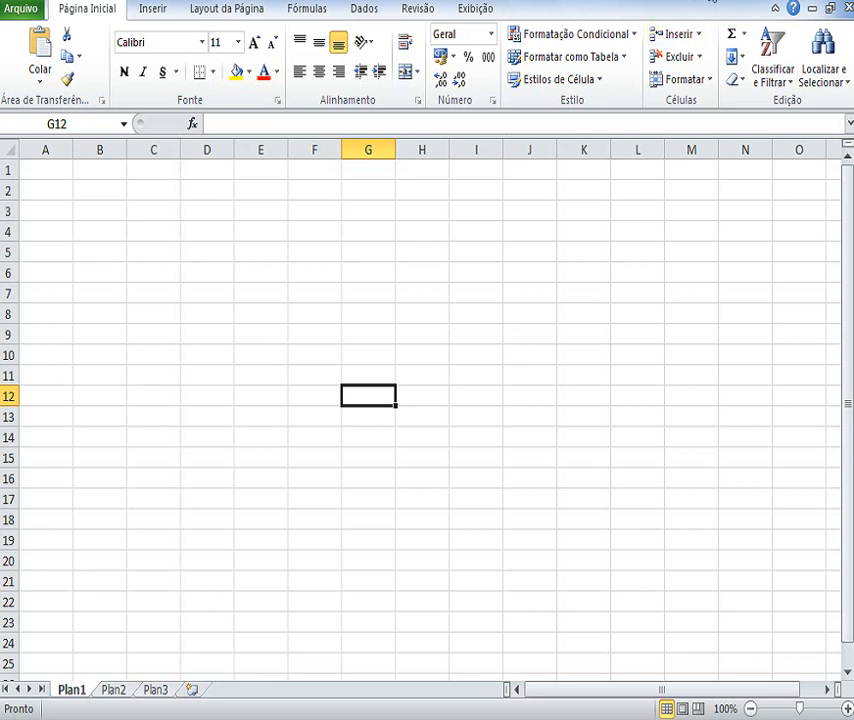
click(711, 1)
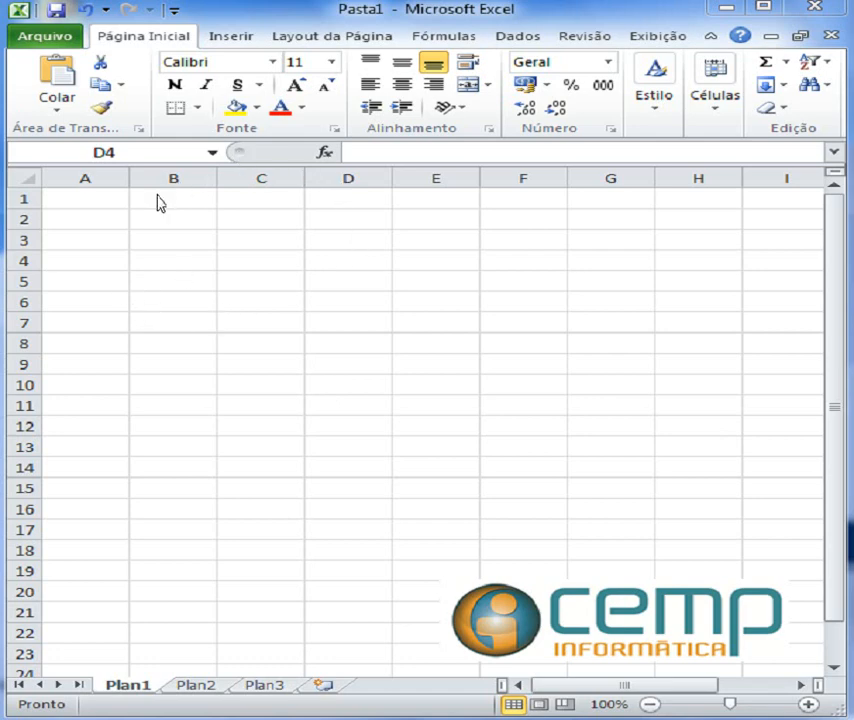
On sheet Plan1, select cell A1, scroll down until row 3 comes first, select cell A3 and return to row 1.
click(126, 684)
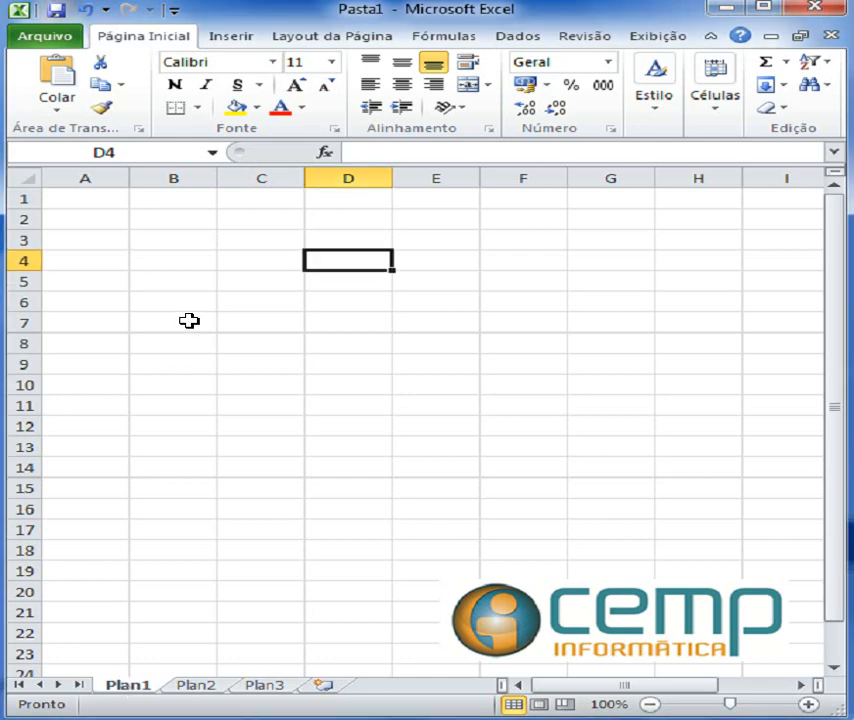
click(84, 200)
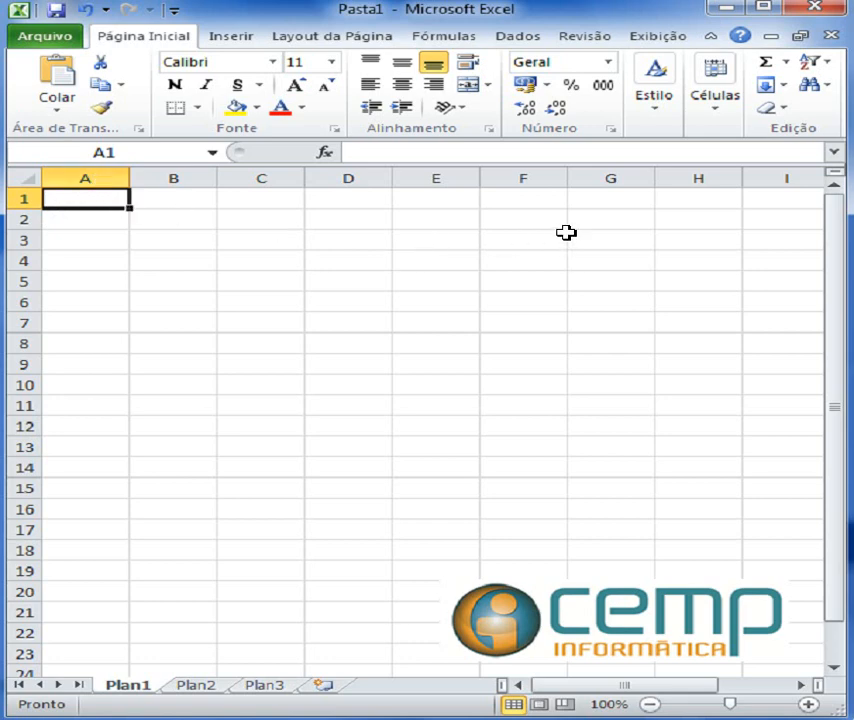
drag(840, 339, 836, 360)
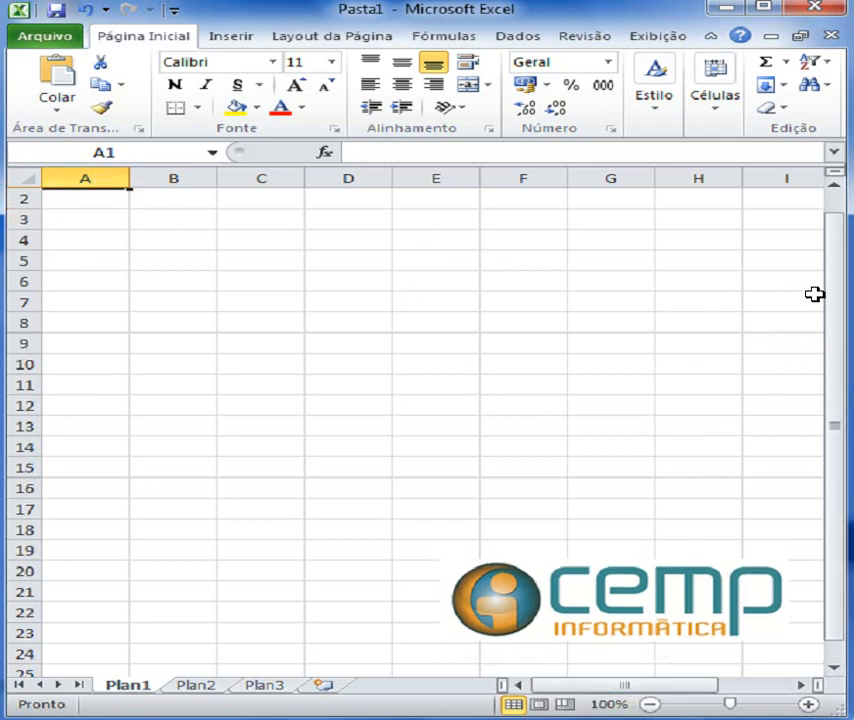
drag(836, 295, 838, 314)
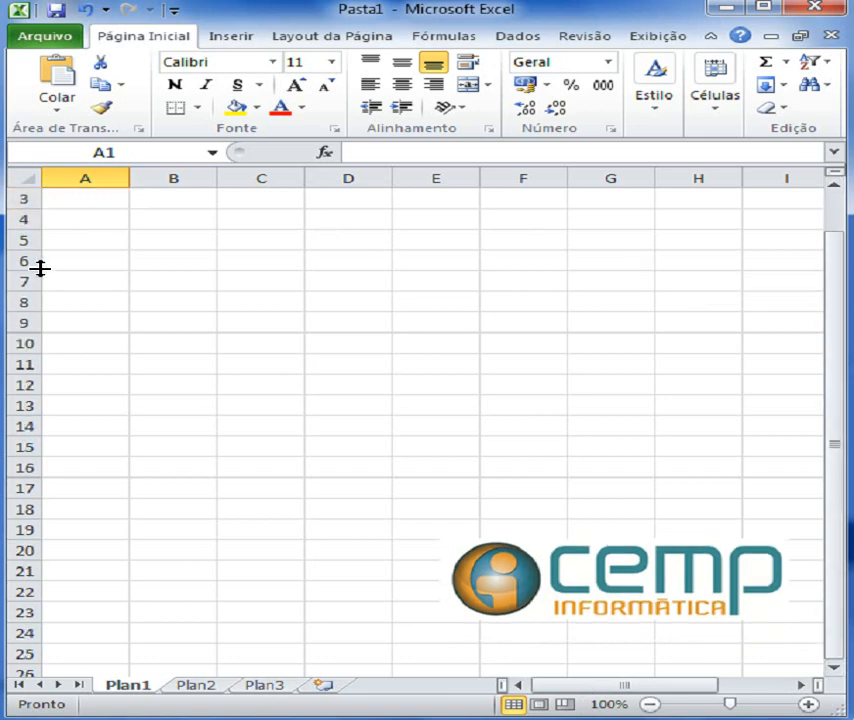
click(88, 199)
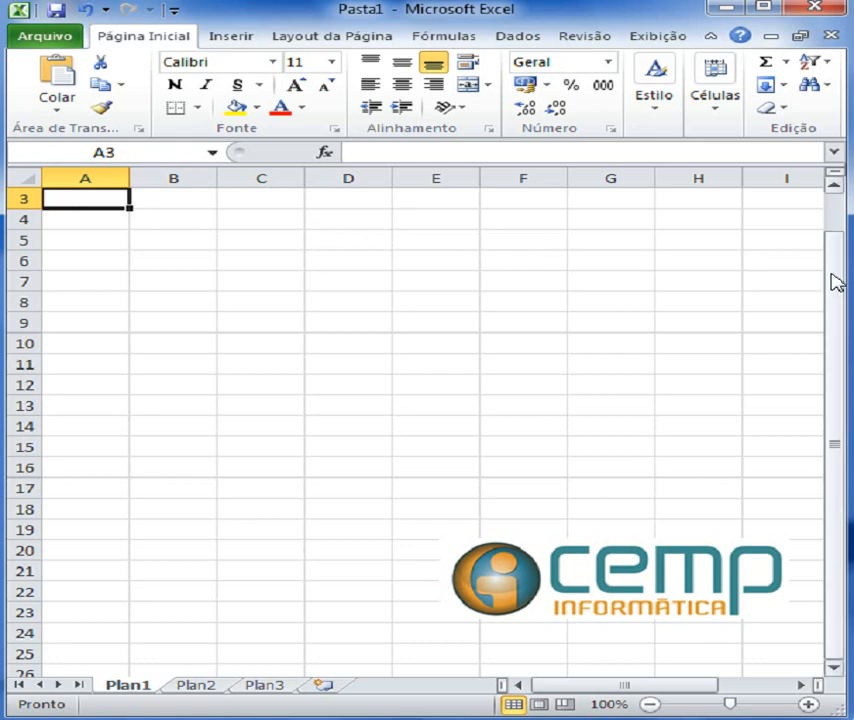
drag(836, 282, 842, 246)
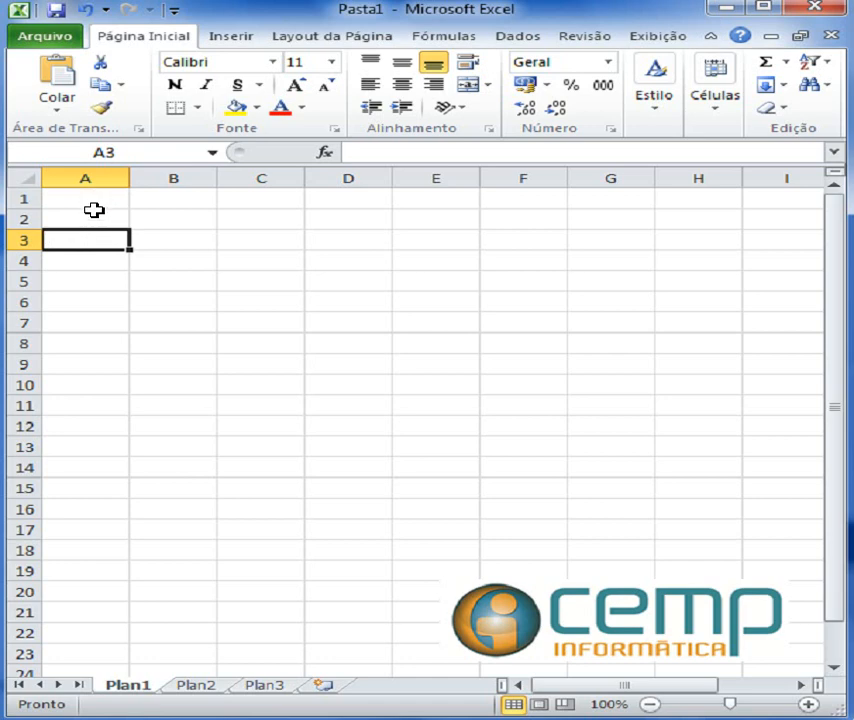
Scroll the sheet down to row 3 and back up to row 1, ending on cell A1.
drag(835, 250, 835, 297)
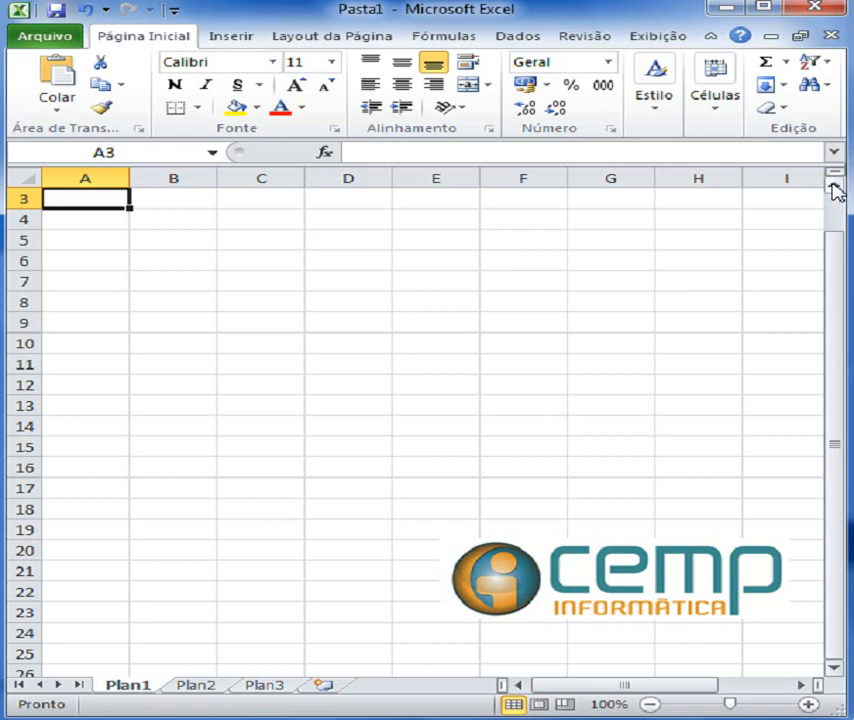
click(835, 190)
click(835, 190)
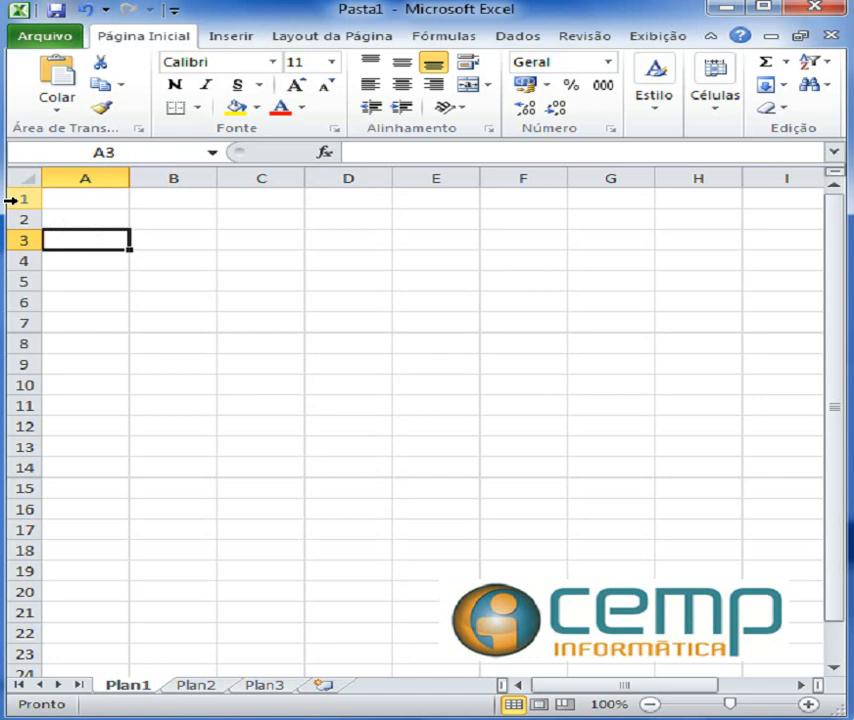
click(61, 197)
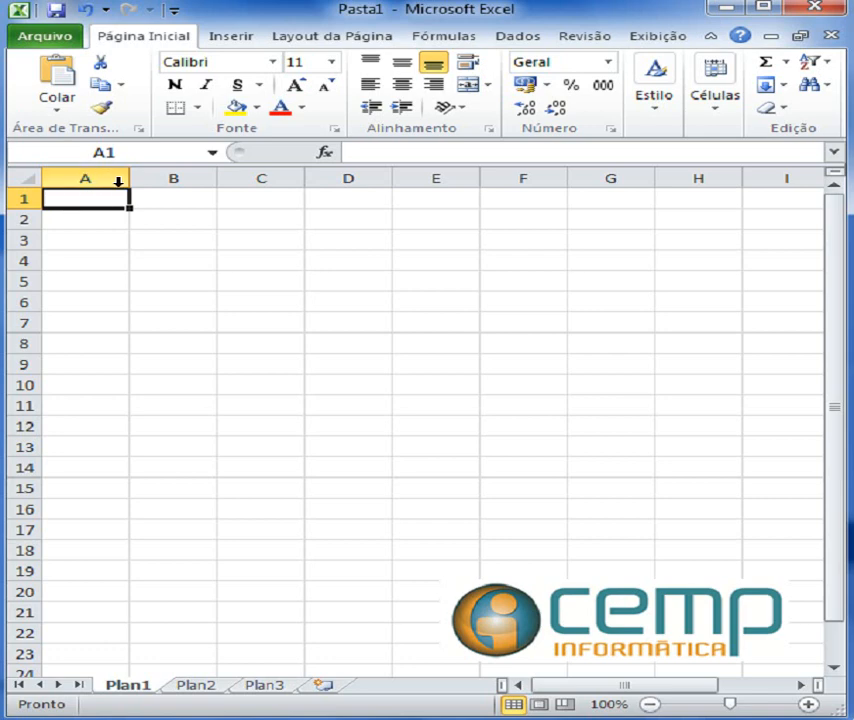
Scroll across until column D comes first, select cell D1, and return the view to column A.
drag(581, 689, 650, 689)
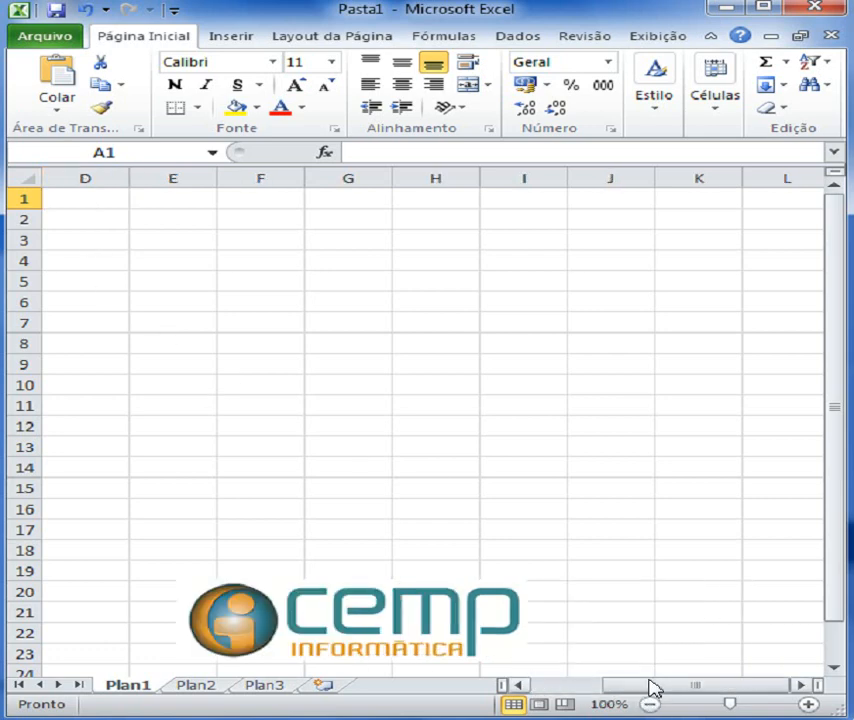
click(108, 200)
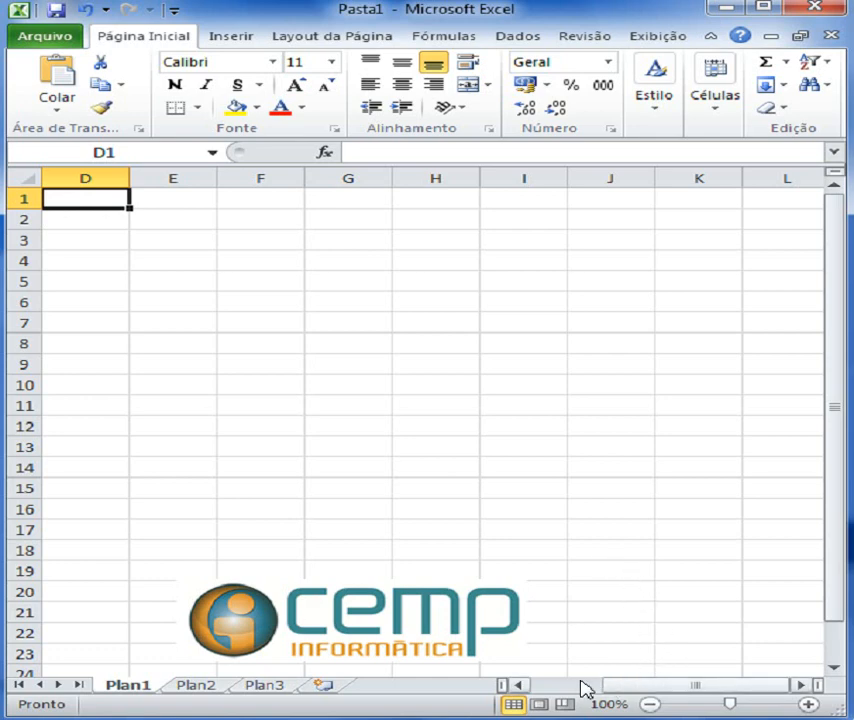
click(524, 685)
click(522, 685)
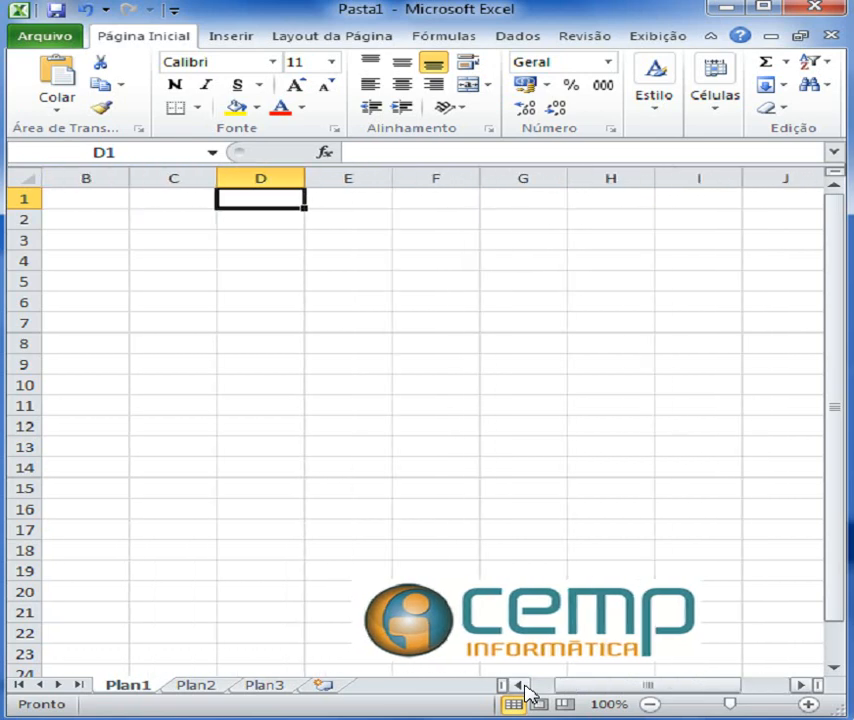
click(522, 685)
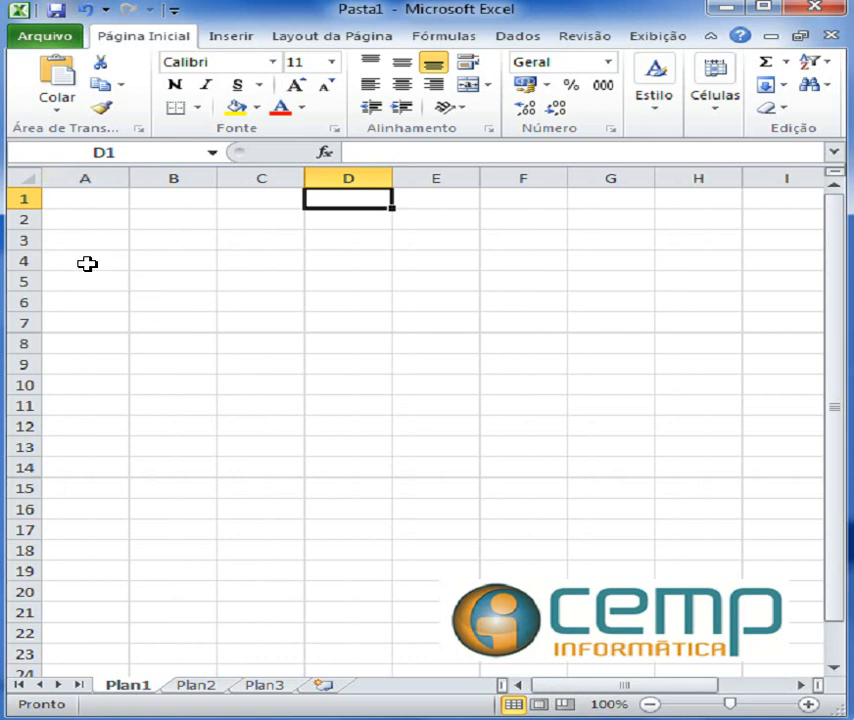
Enter the text "valor" in cells A1 and A2.
click(90, 204)
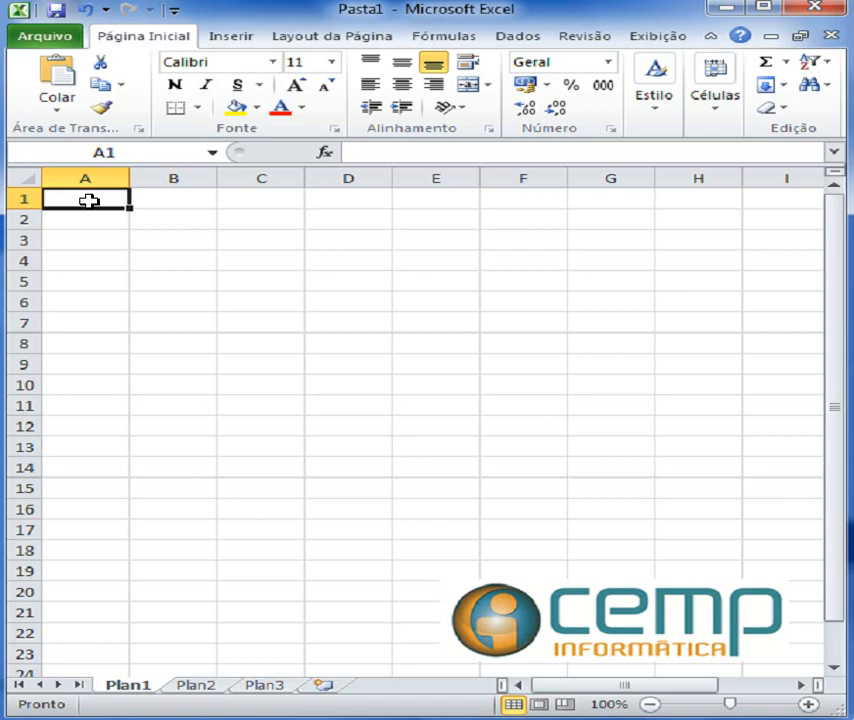
text(valor)
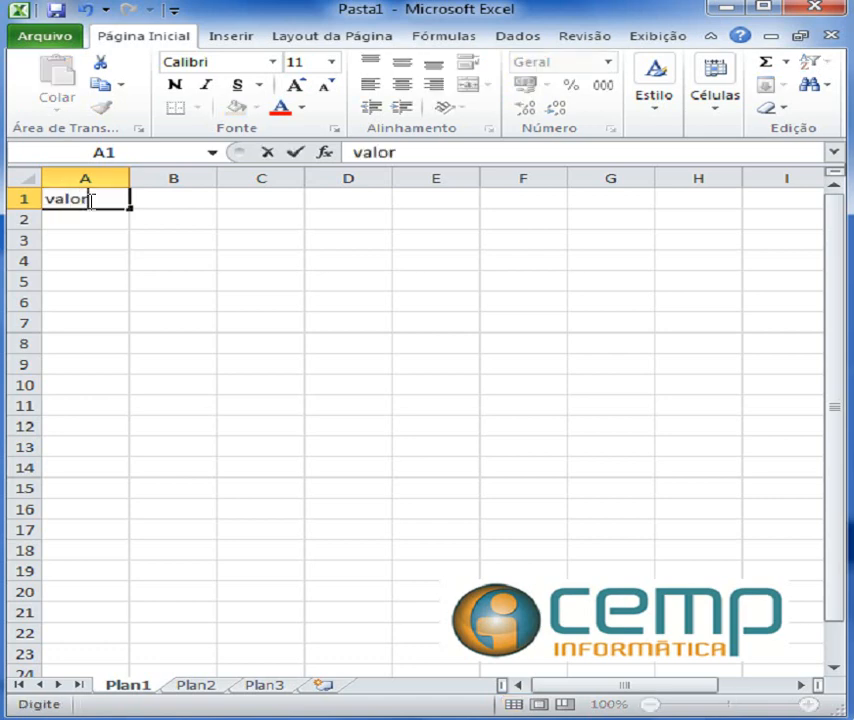
key(Return)
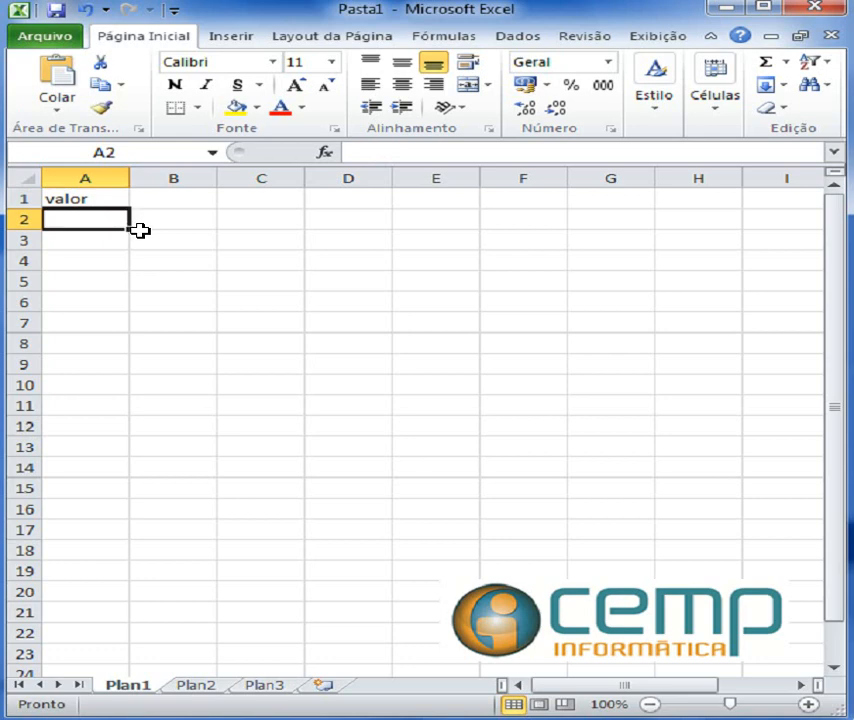
click(84, 198)
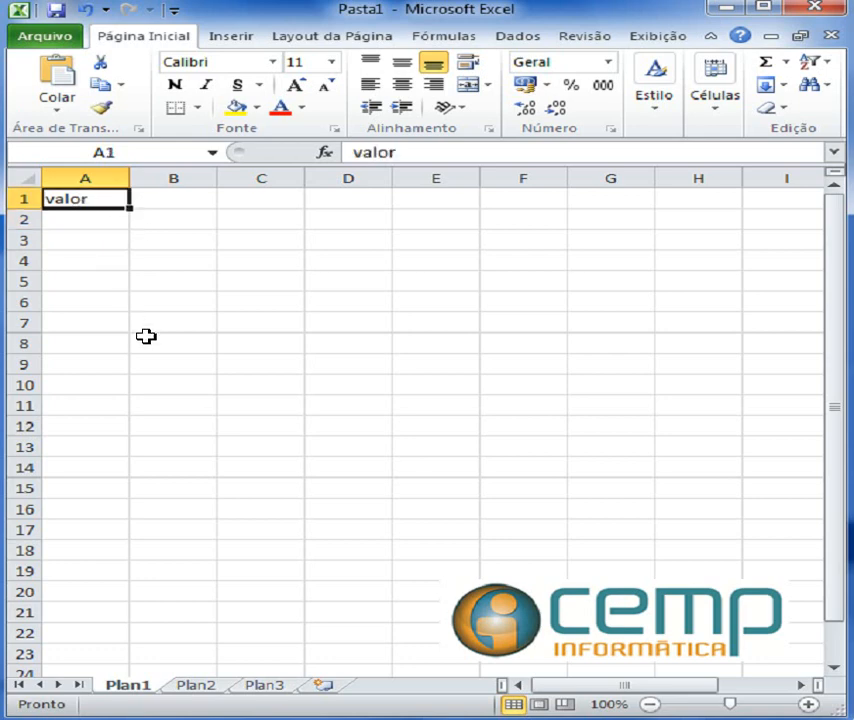
click(89, 222)
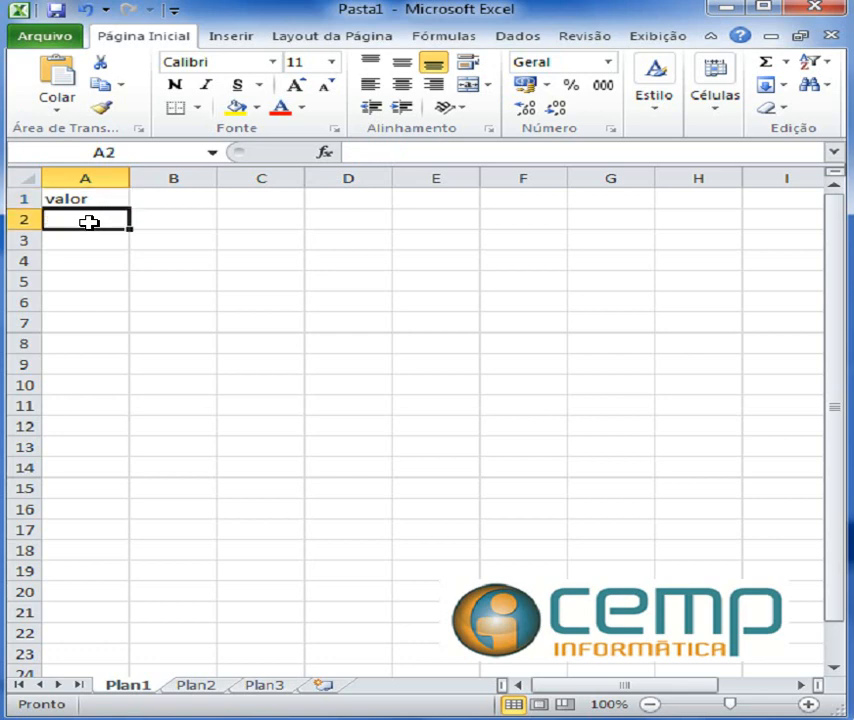
text(valor)
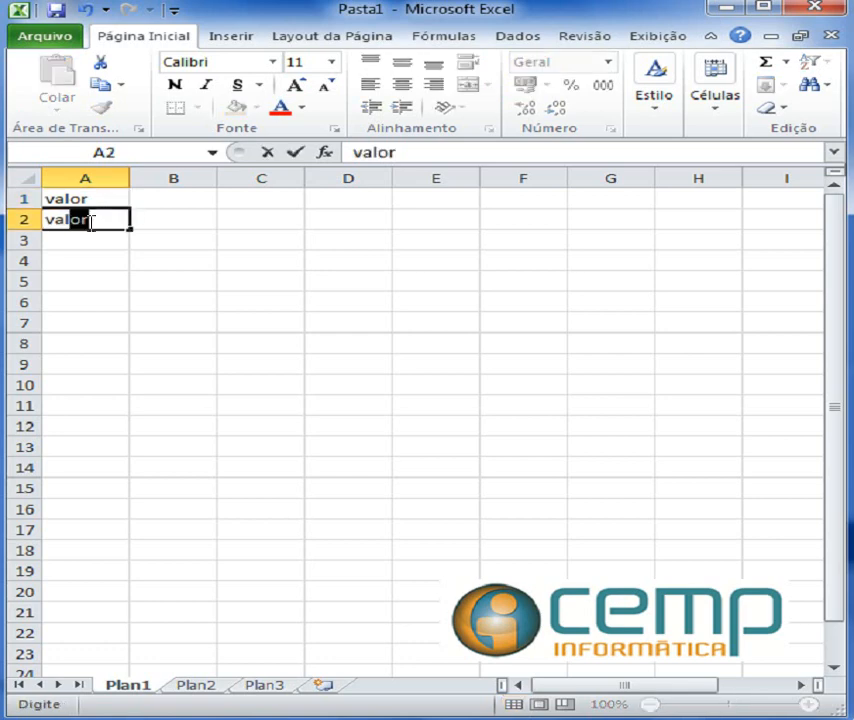
key(Return)
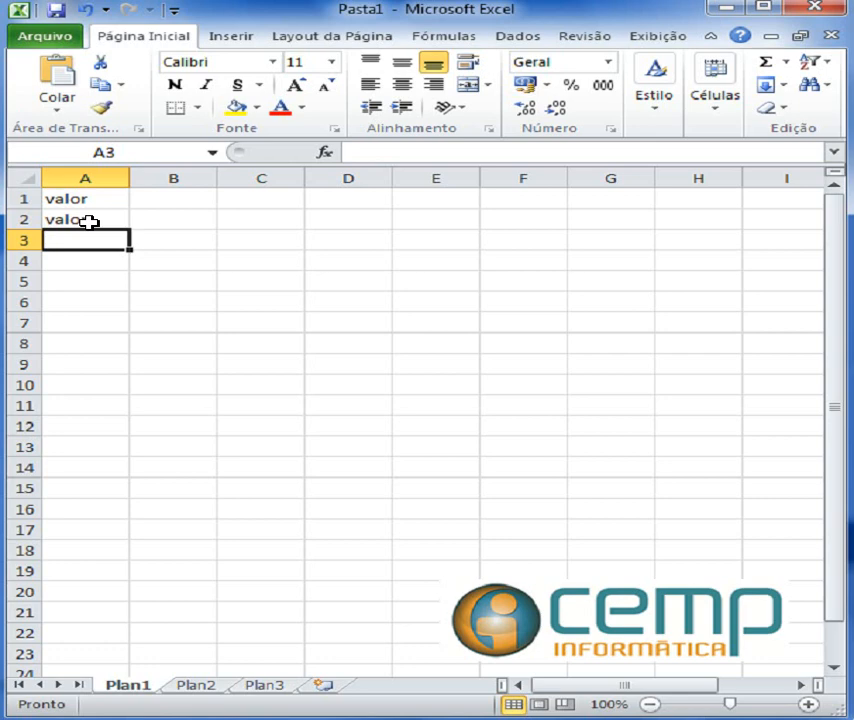
Set the text in cell A2 to Arial, size 12.
click(89, 222)
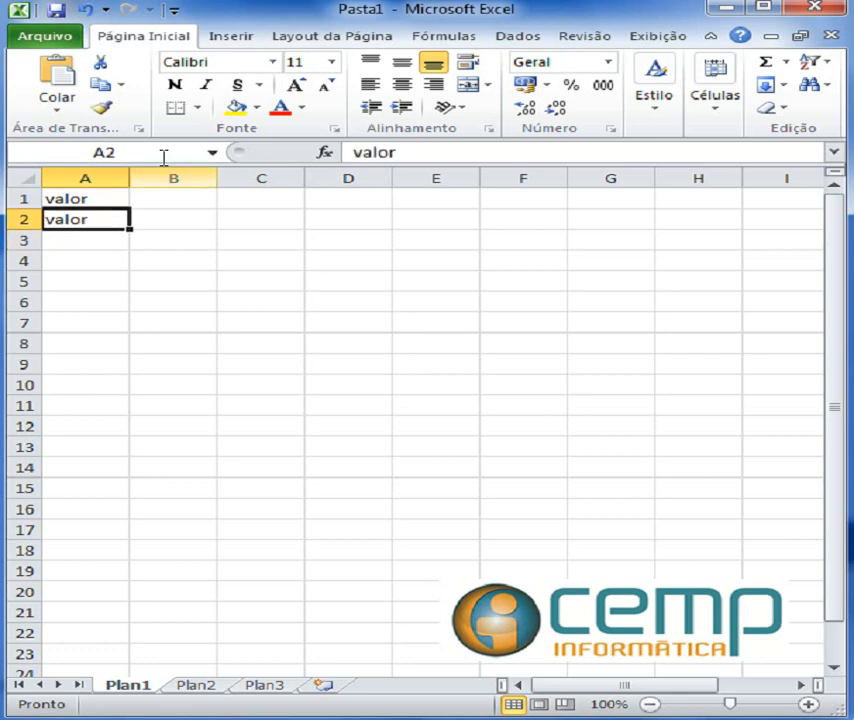
click(331, 63)
click(311, 157)
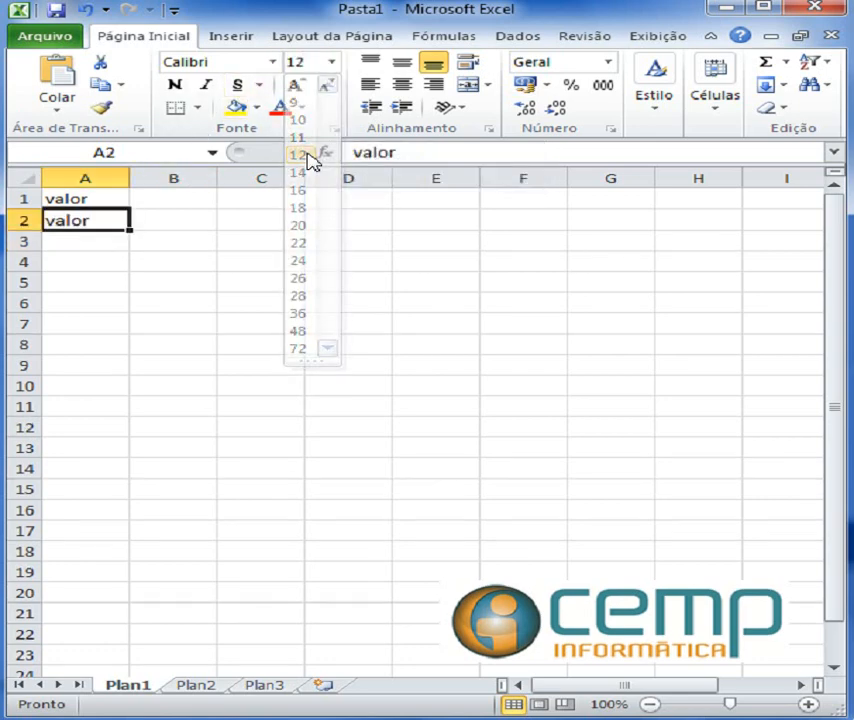
click(272, 63)
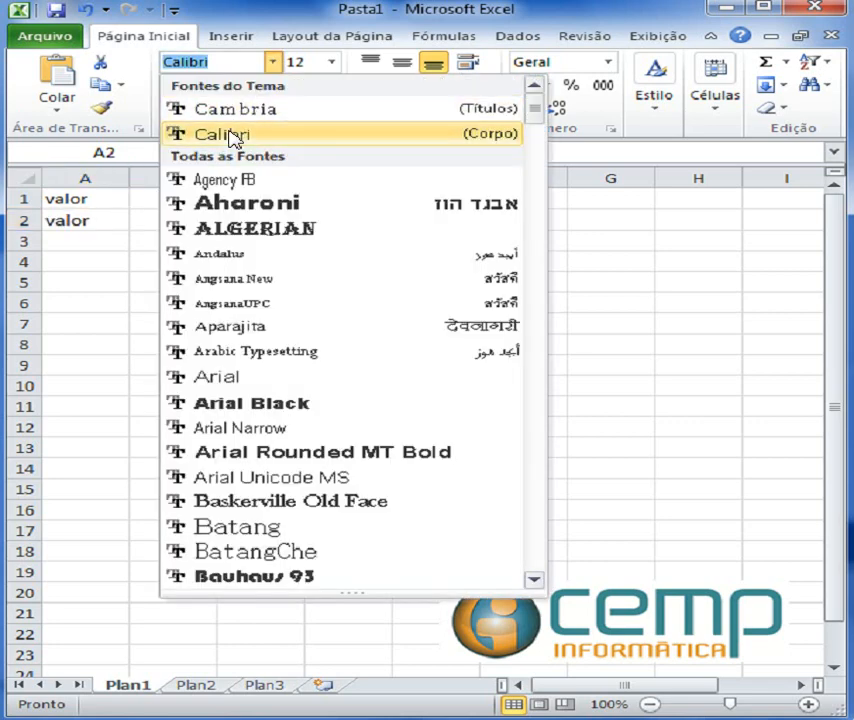
click(226, 376)
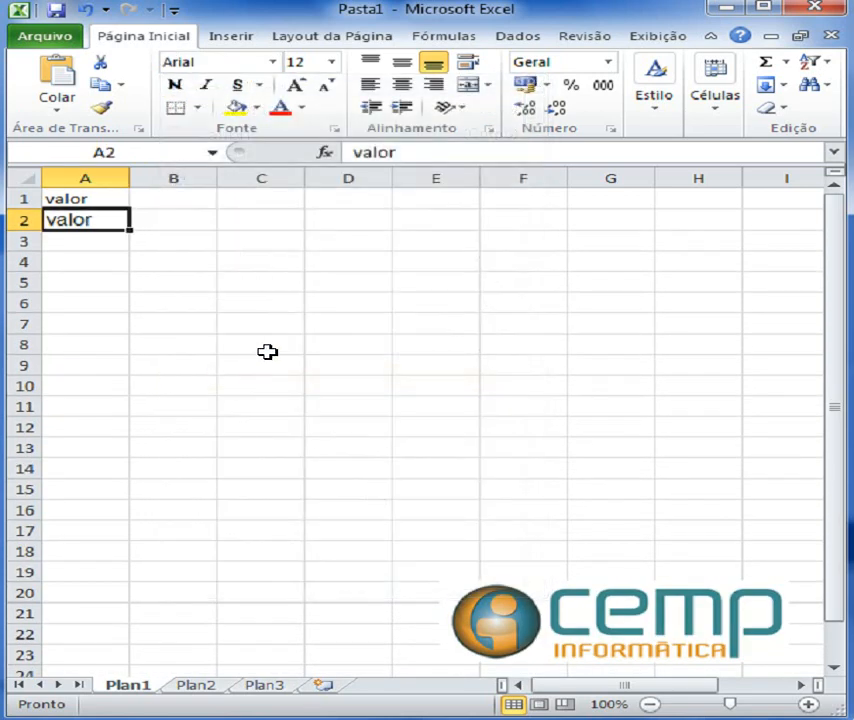
Compare the font settings of empty cells C8 and B2 with those of cell A2.
click(266, 348)
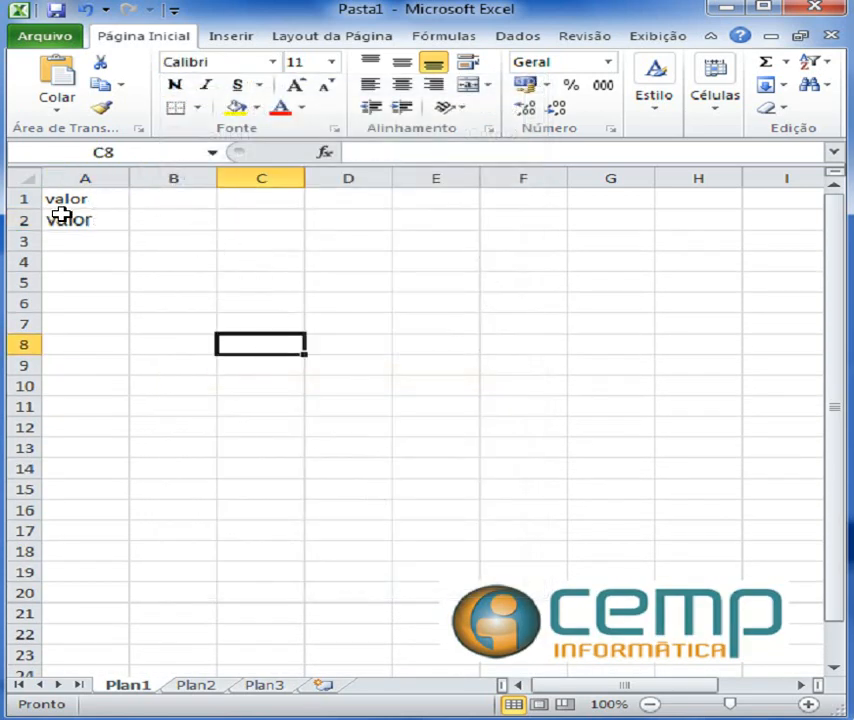
click(103, 221)
click(193, 229)
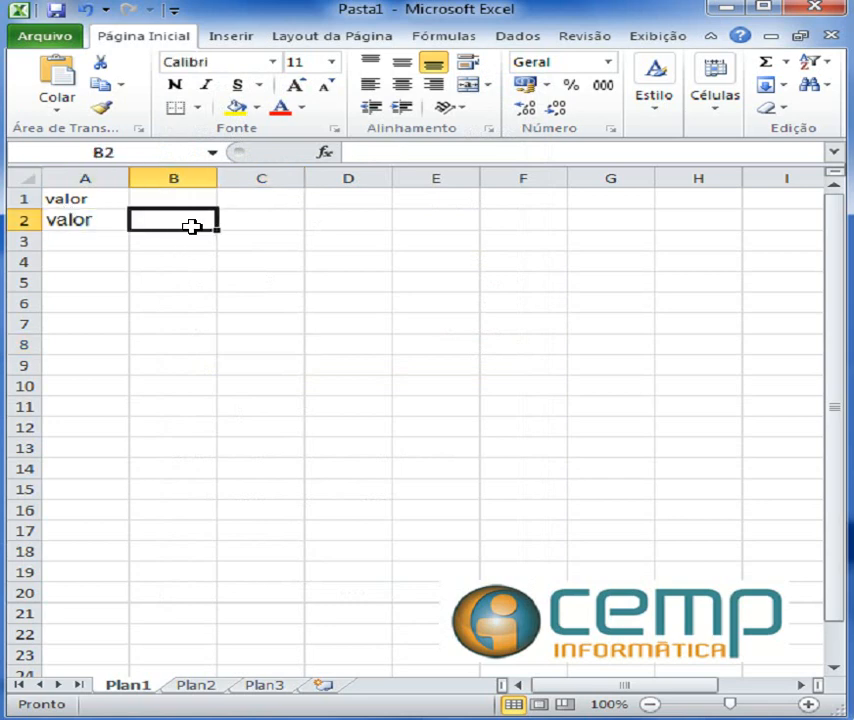
click(106, 218)
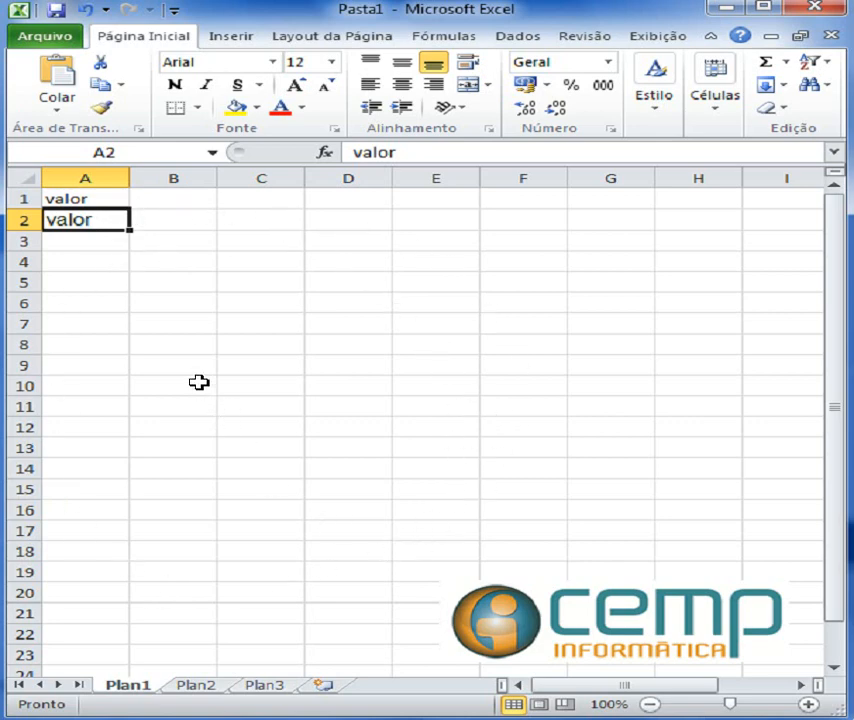
Clear the contents of cells A1 and A2, ending with an empty cell in column B selected.
drag(89, 201, 92, 214)
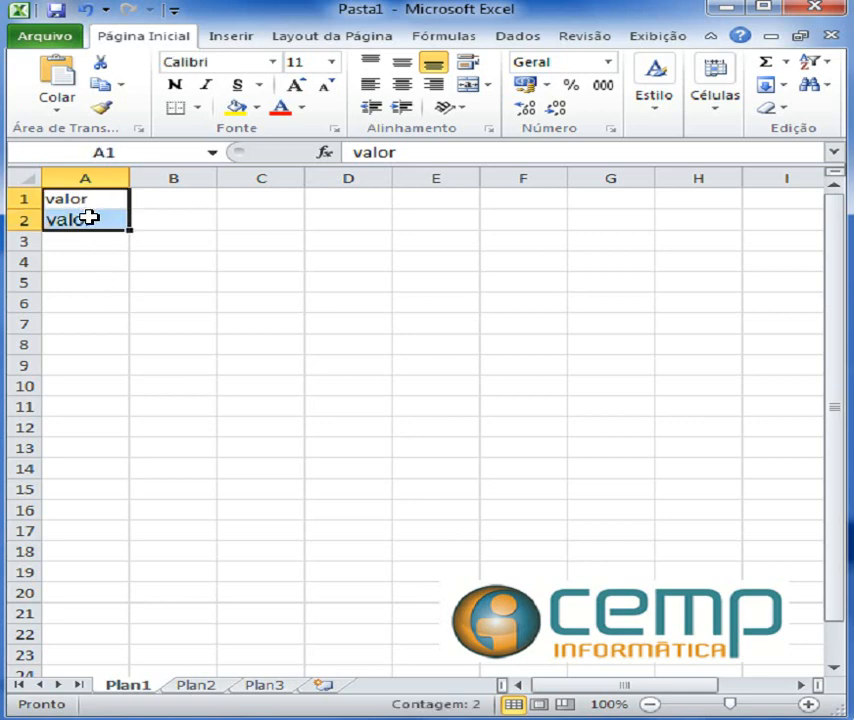
key(Delete)
click(133, 299)
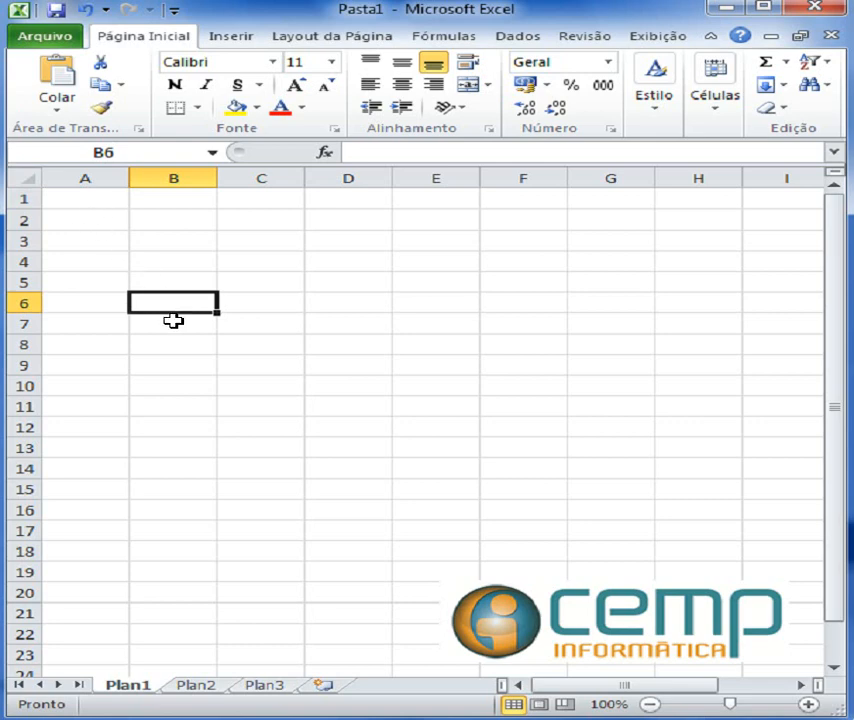
click(167, 368)
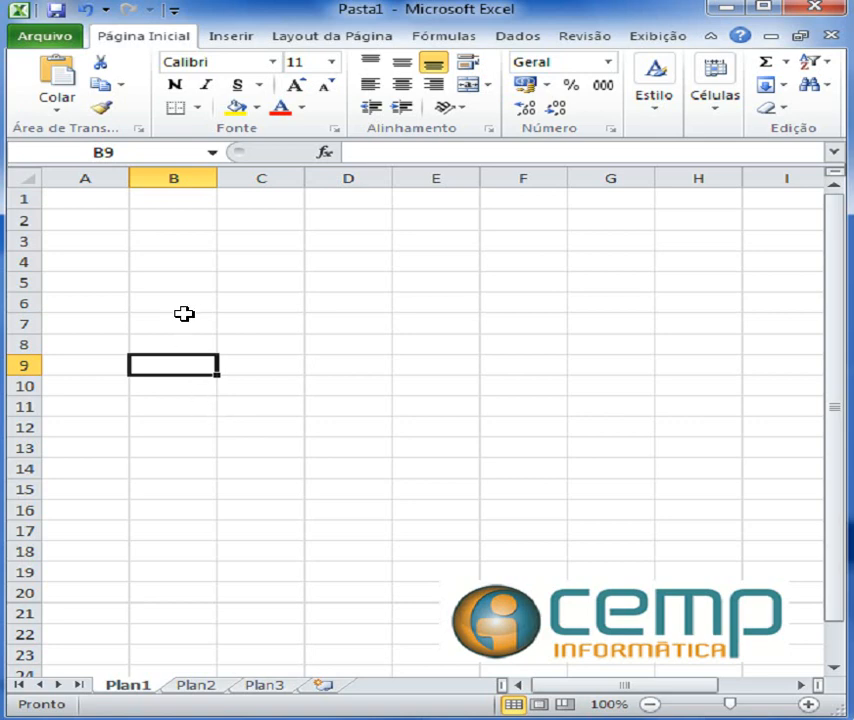
Select column B, row 4 and the whole sheet in turn, ending on cell A1.
click(89, 202)
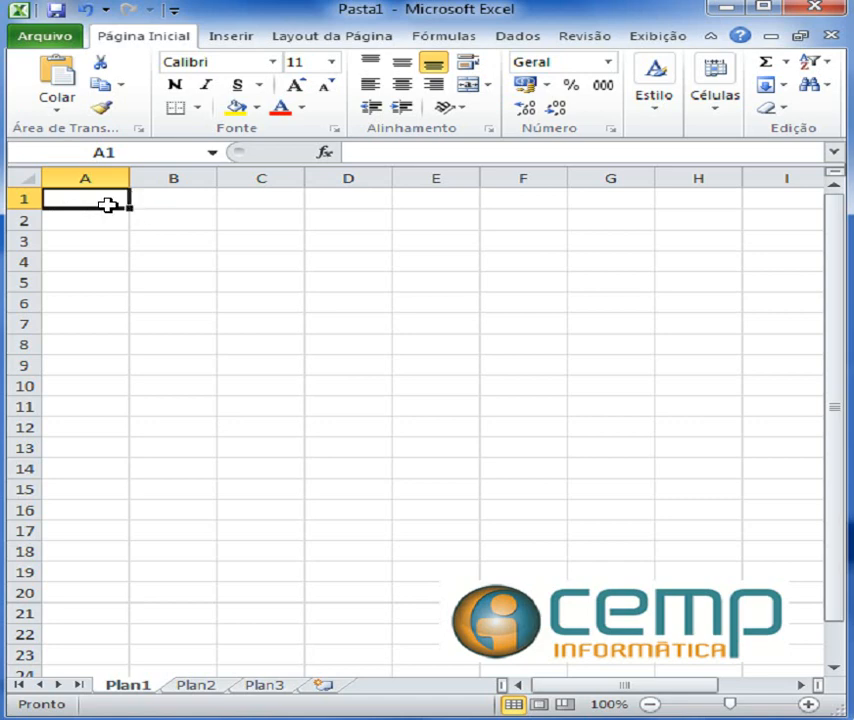
click(240, 310)
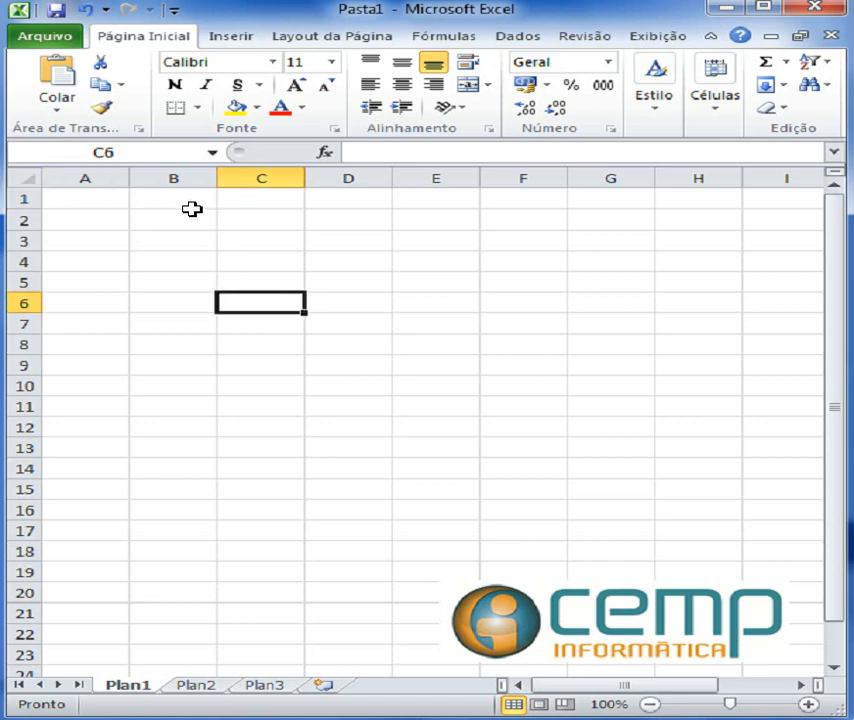
click(150, 171)
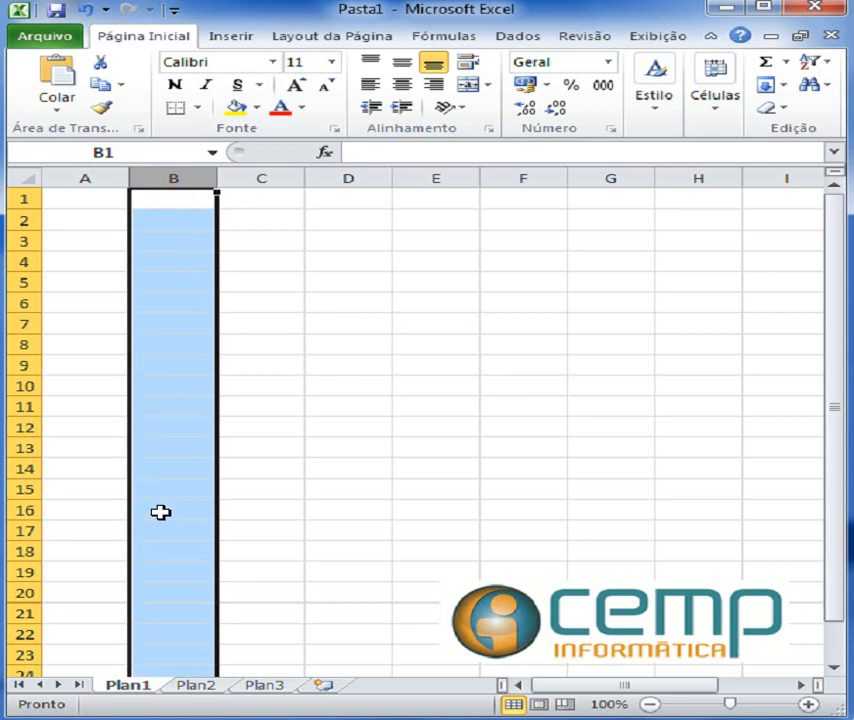
click(19, 261)
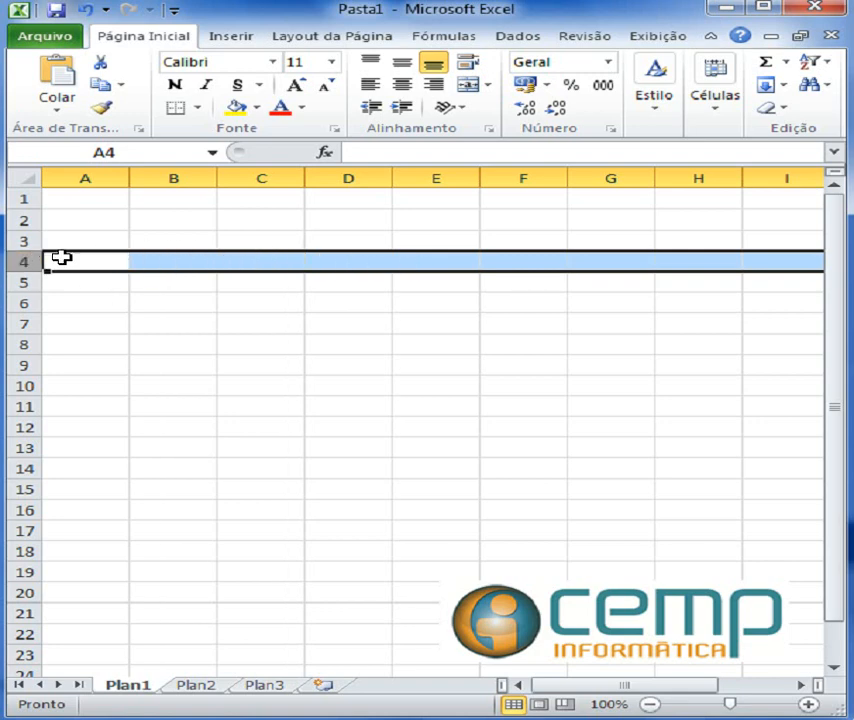
click(71, 198)
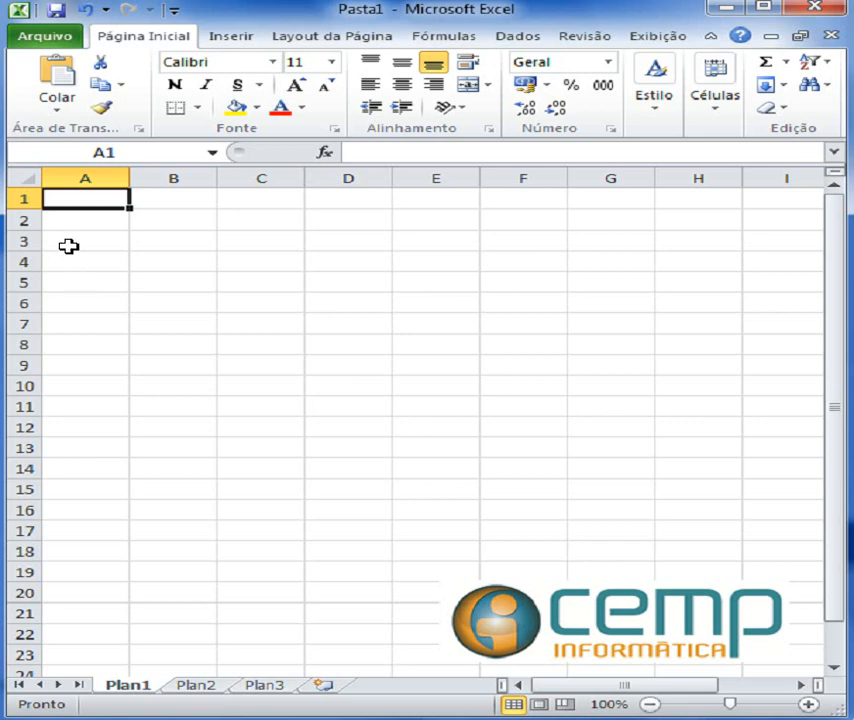
click(26, 178)
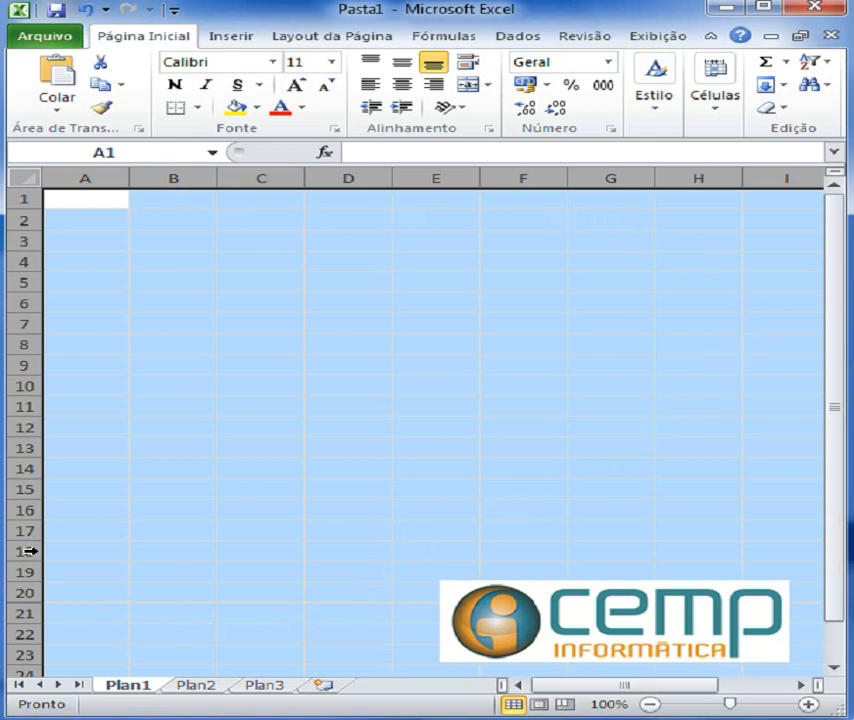
click(80, 203)
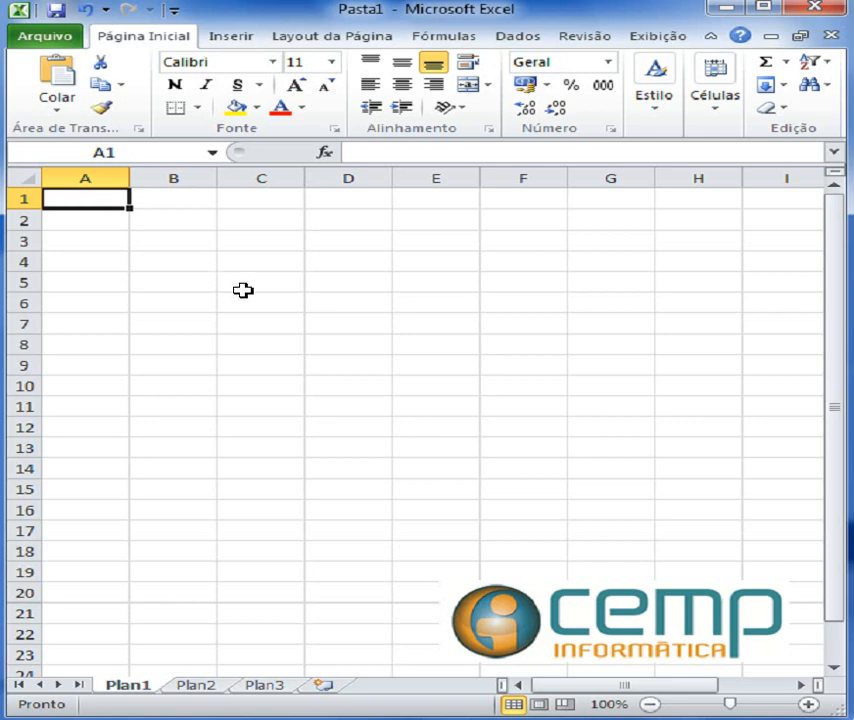
Set the font of the whole sheet to Arial, size 12.
click(25, 178)
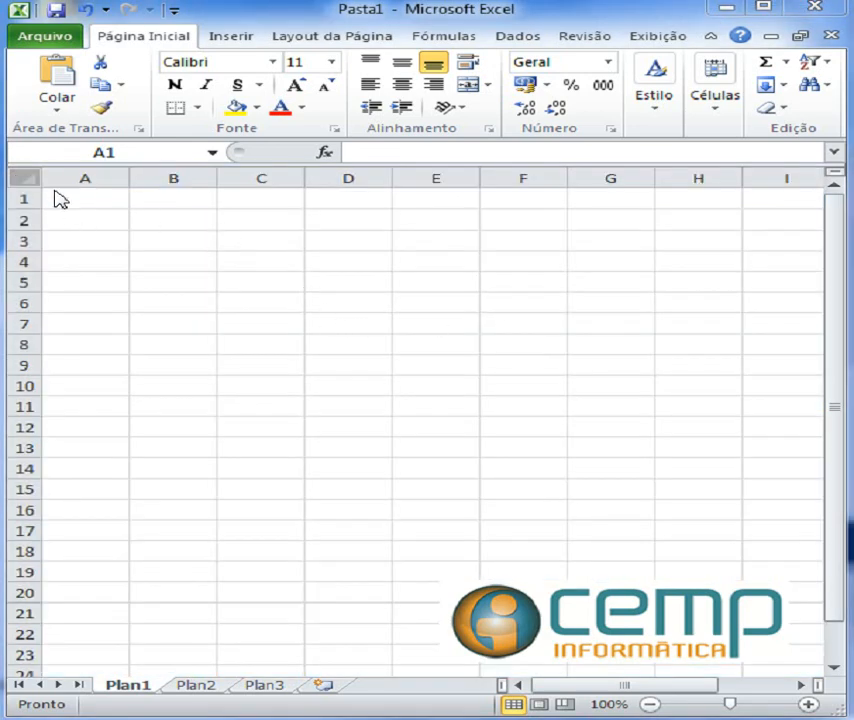
click(23, 178)
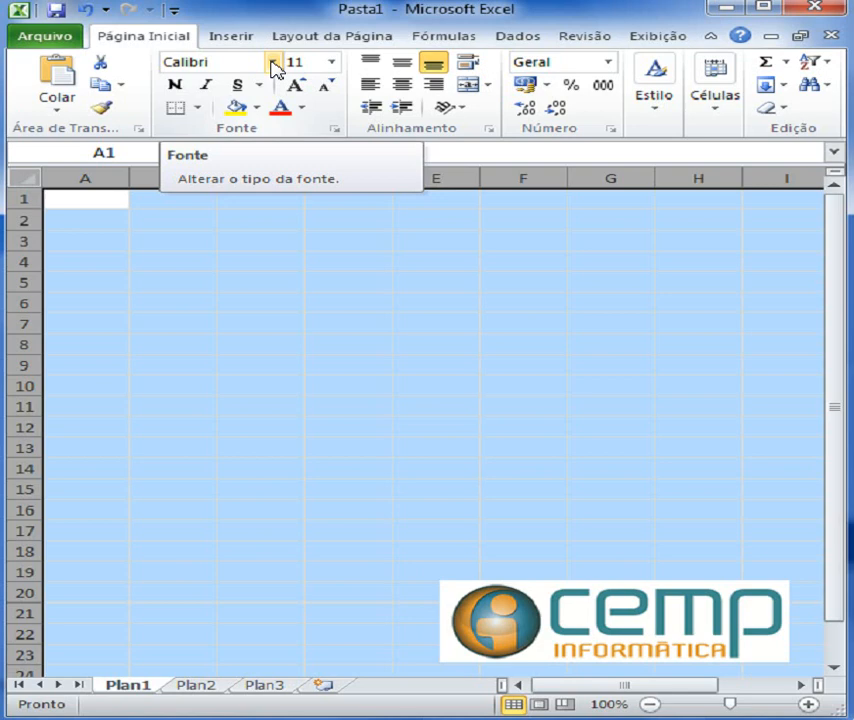
click(274, 63)
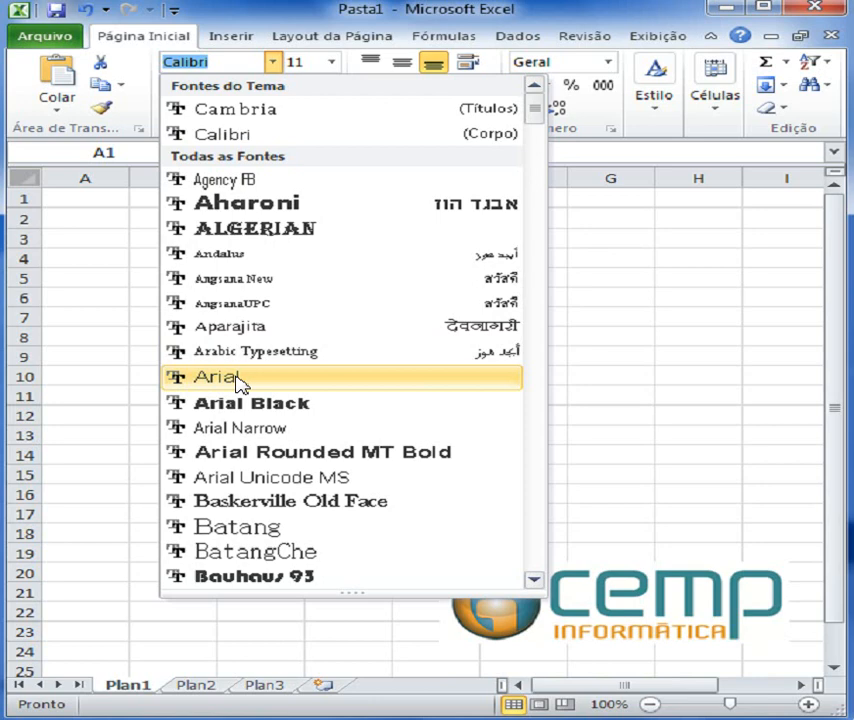
click(237, 378)
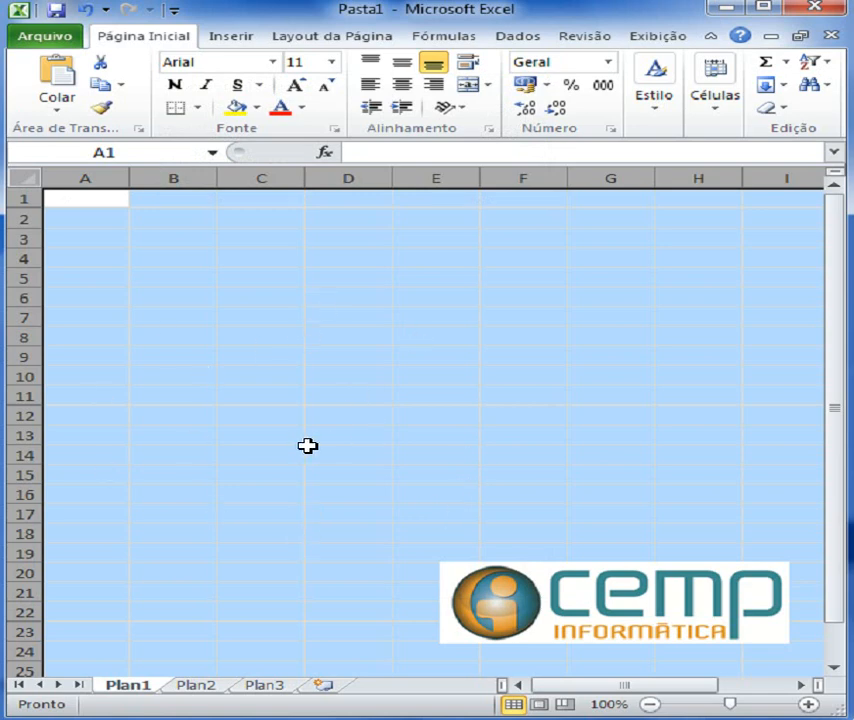
click(273, 63)
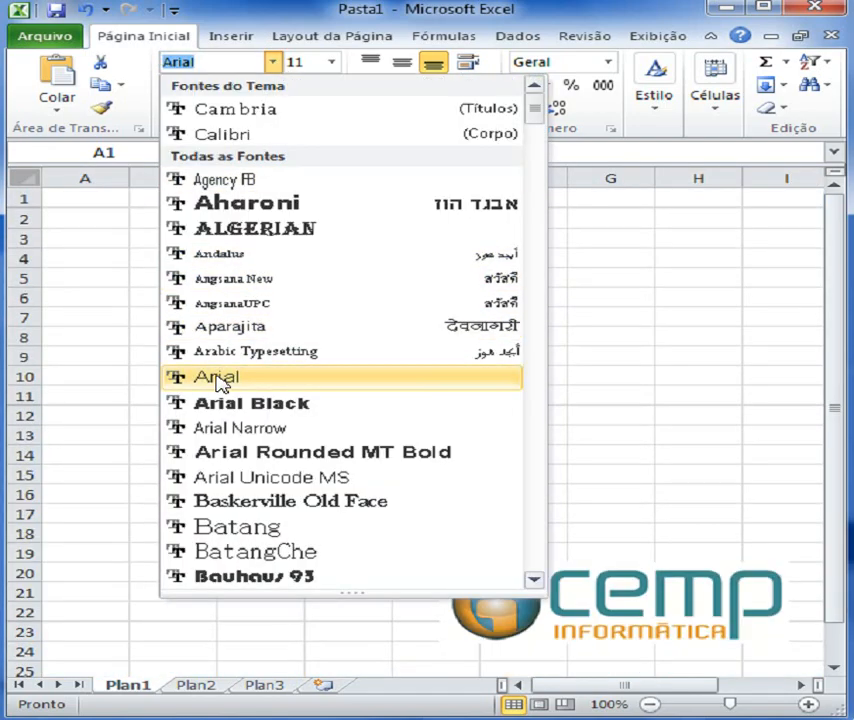
click(219, 379)
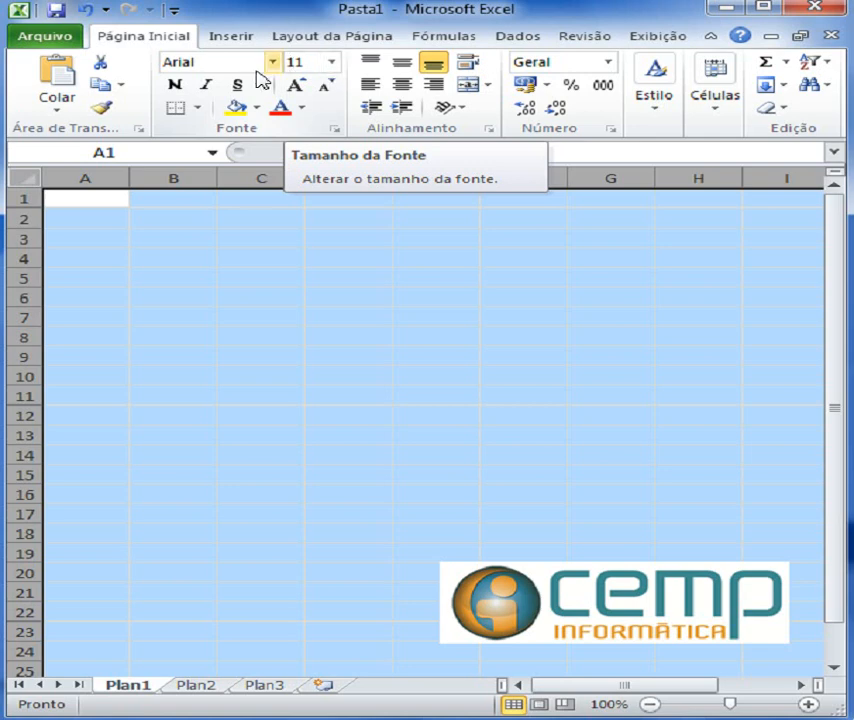
click(331, 66)
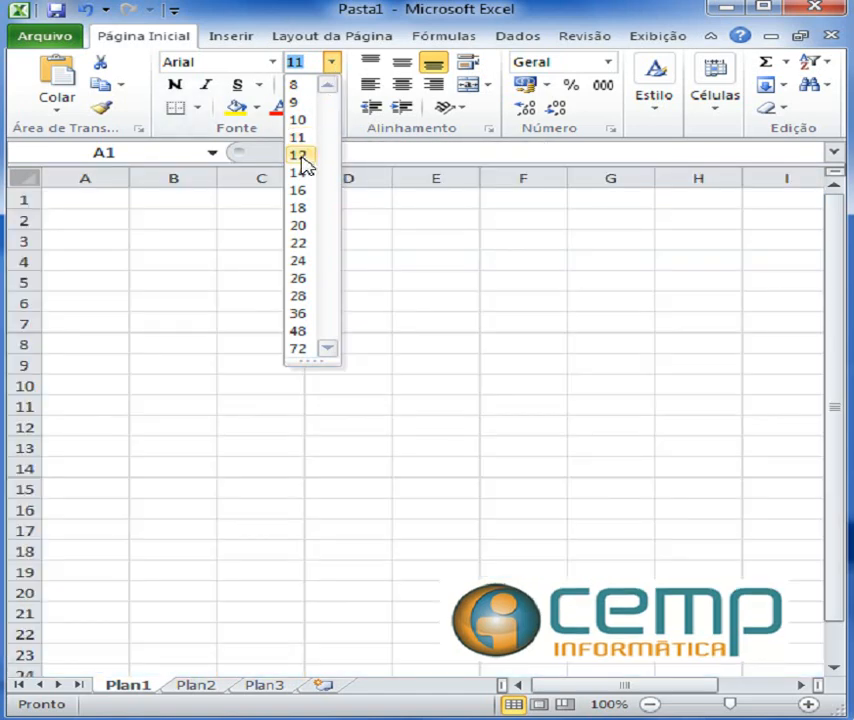
click(300, 156)
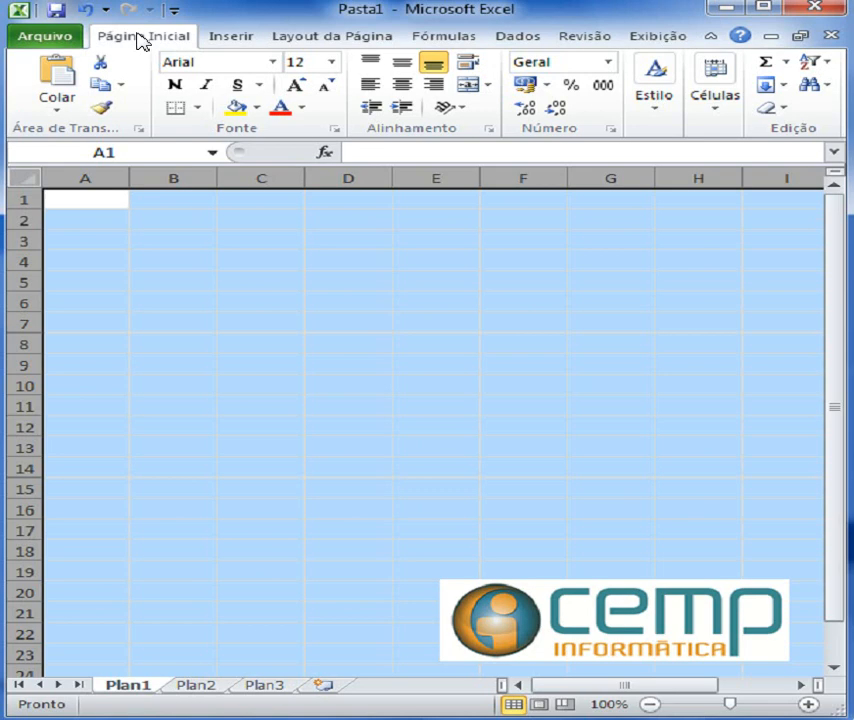
click(272, 62)
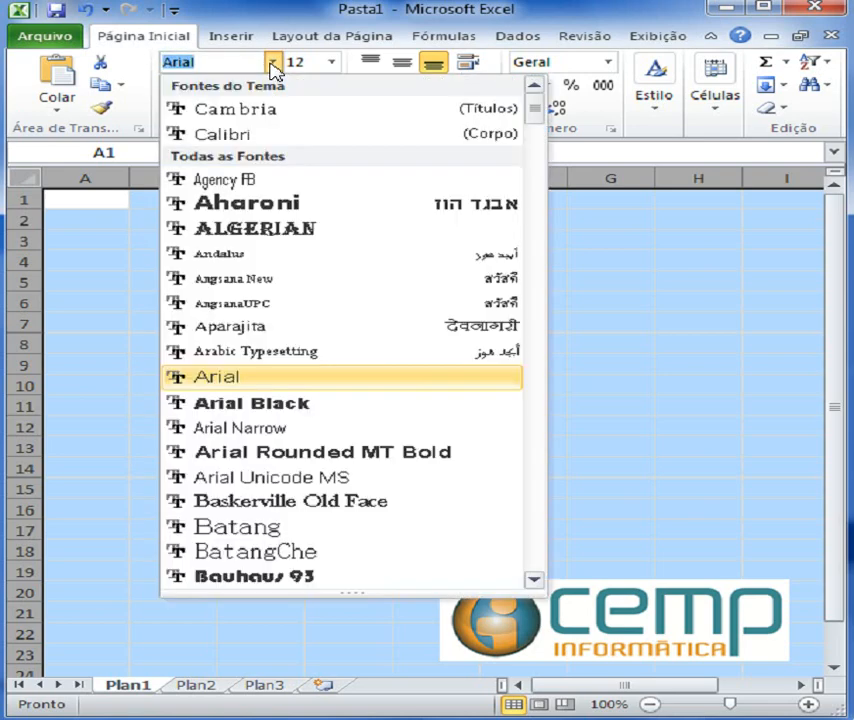
click(272, 64)
click(331, 63)
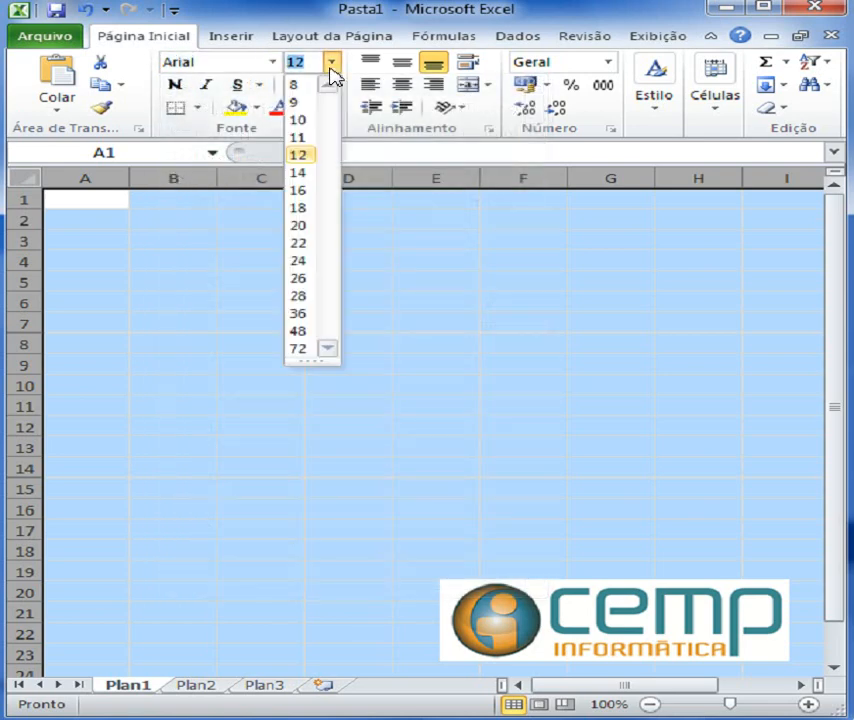
click(331, 66)
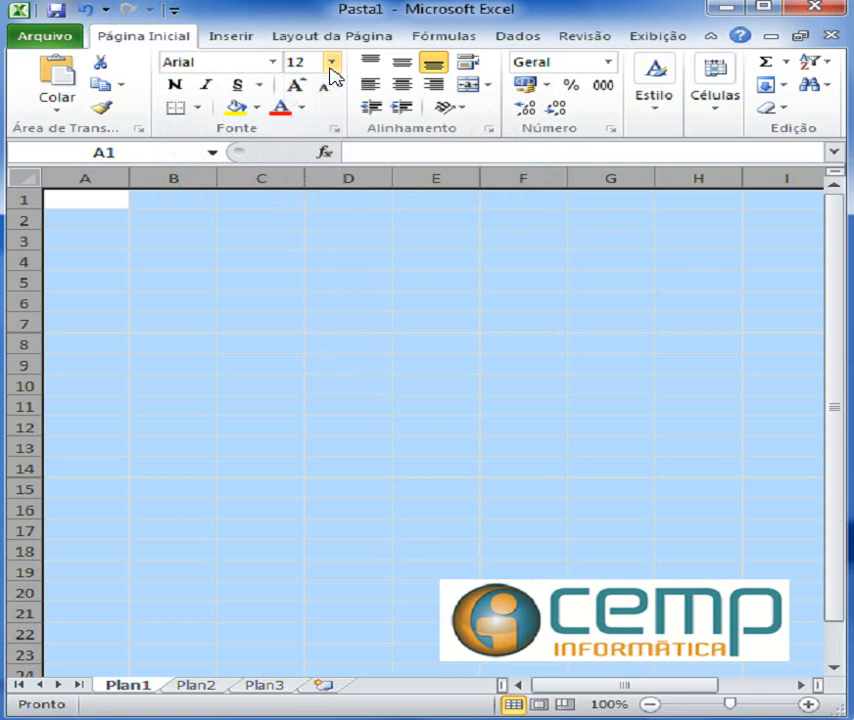
Reapply Arial, size 12, to all cells of the sheet.
click(30, 177)
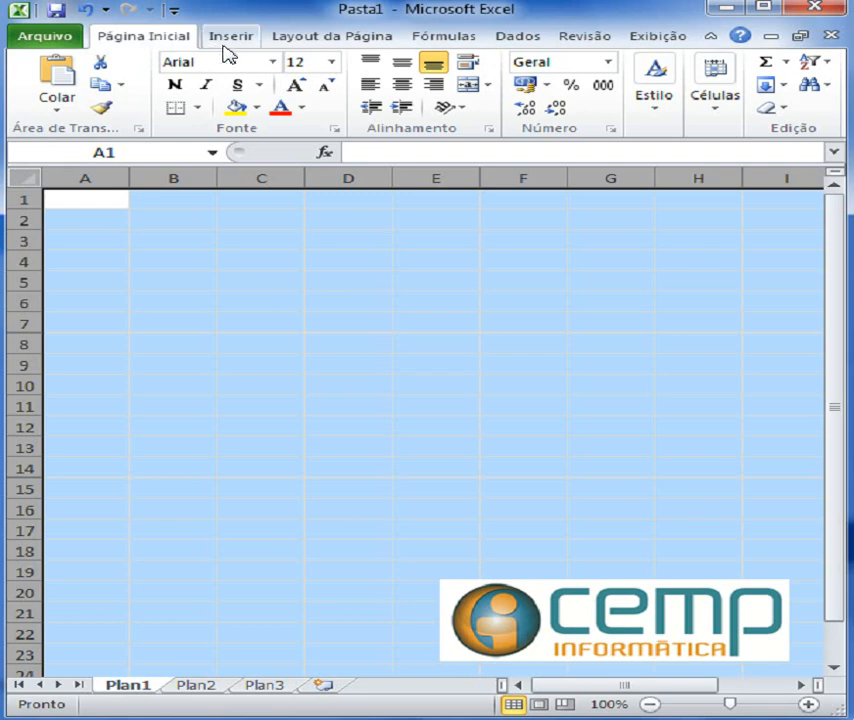
click(274, 63)
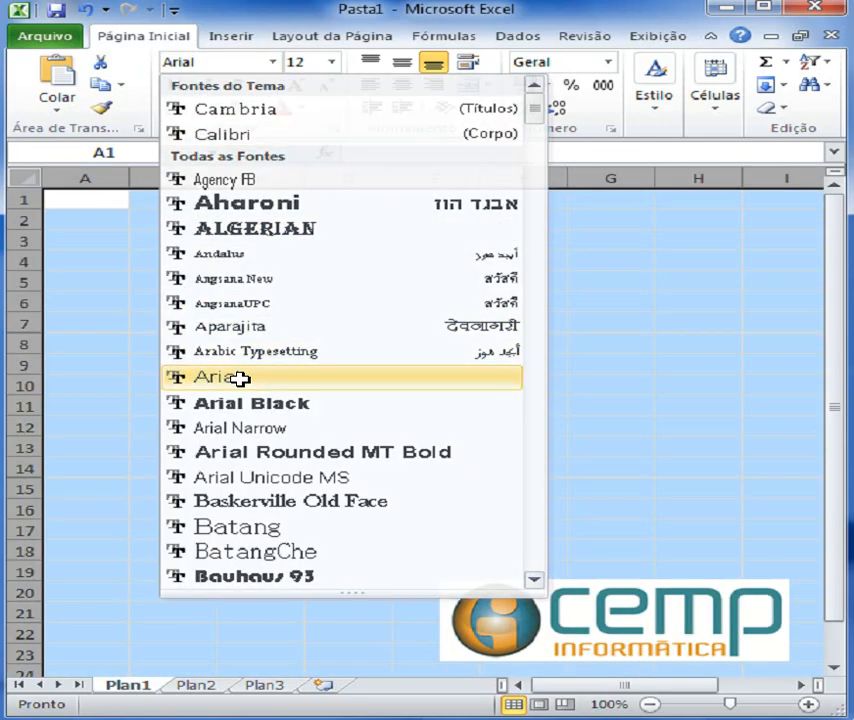
click(240, 378)
click(331, 62)
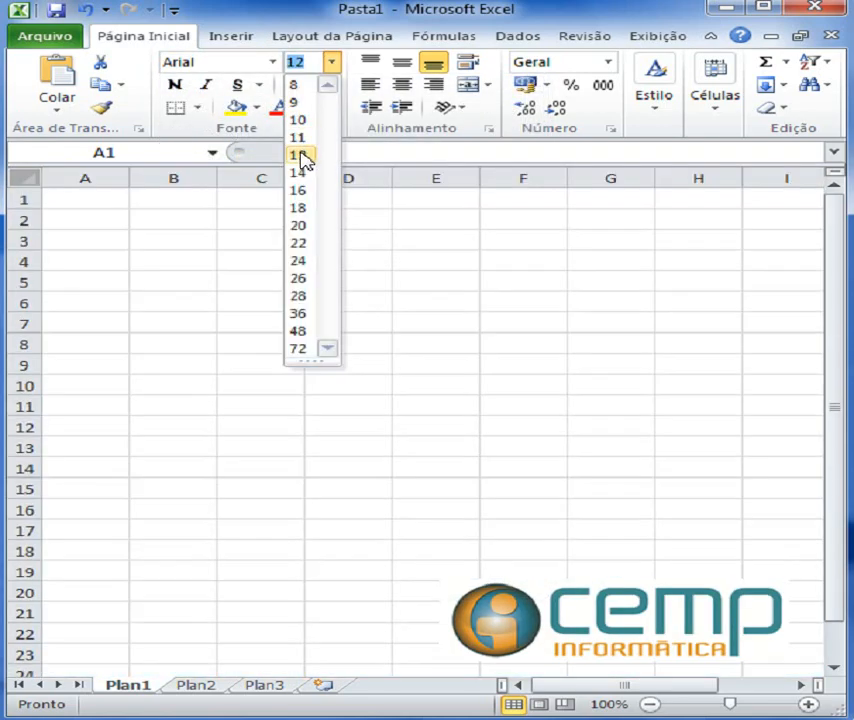
click(299, 163)
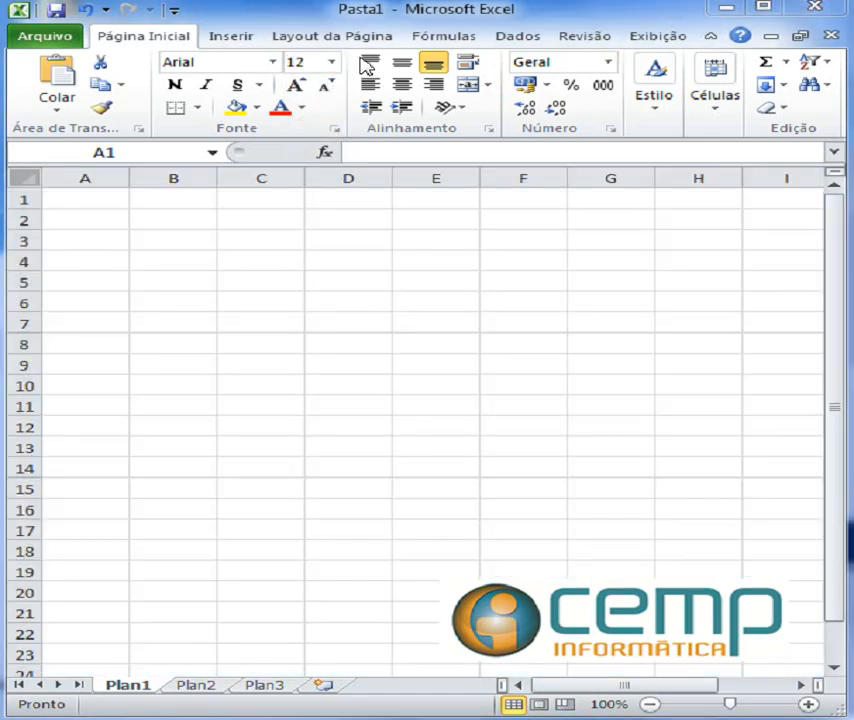
double_click(92, 204)
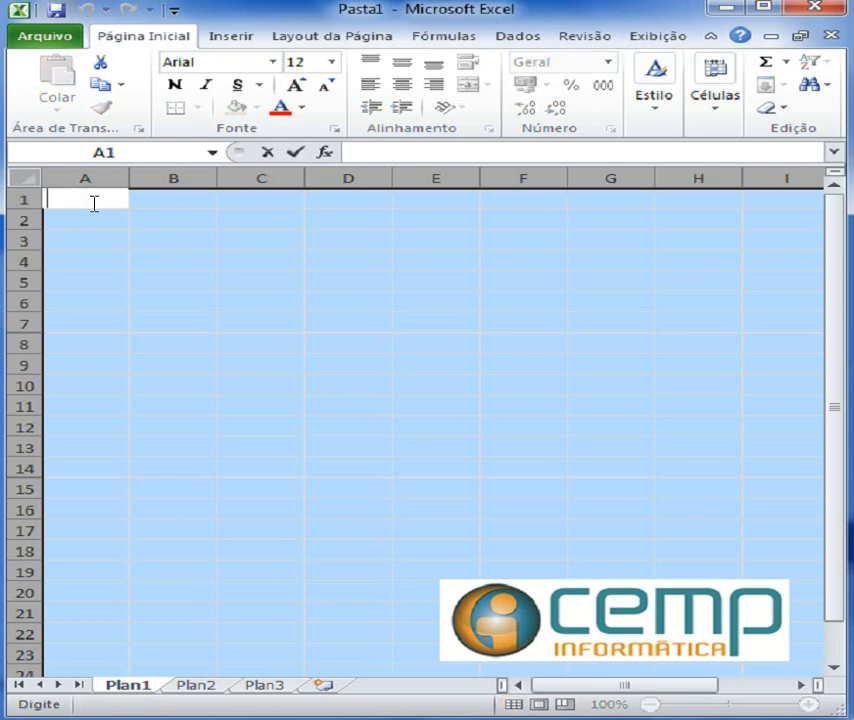
click(118, 224)
click(88, 203)
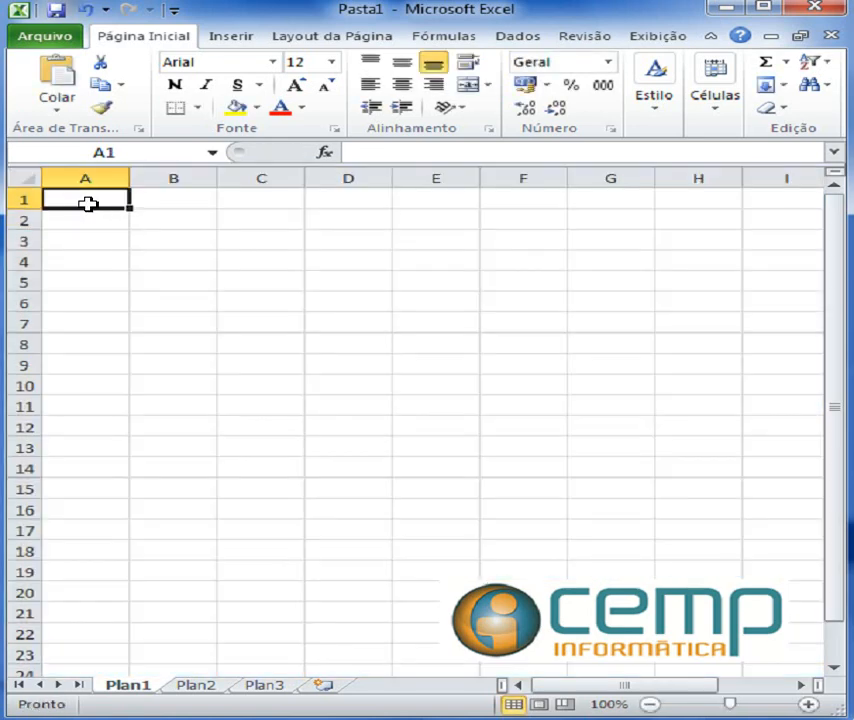
click(23, 180)
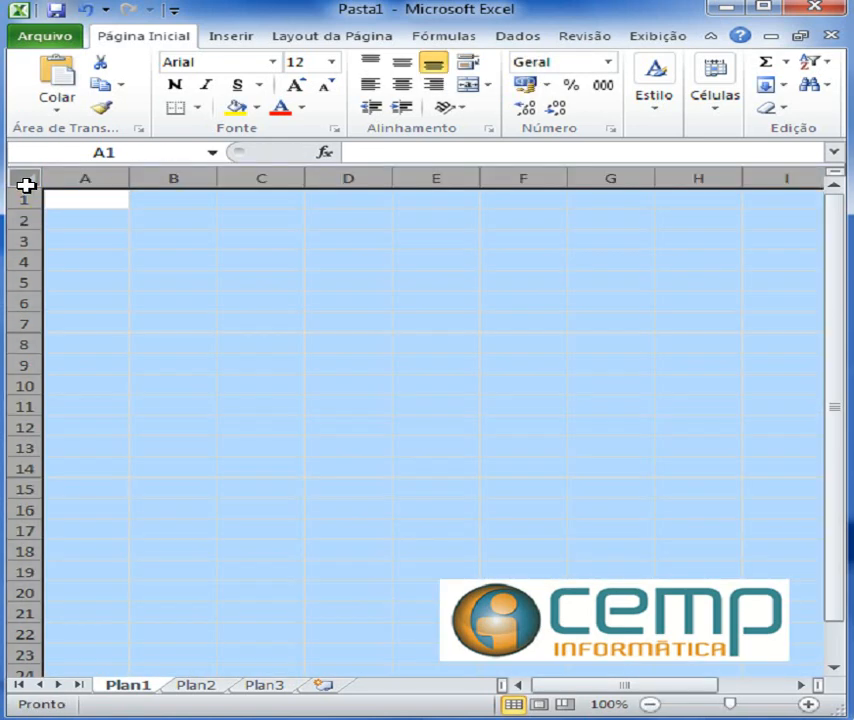
click(102, 200)
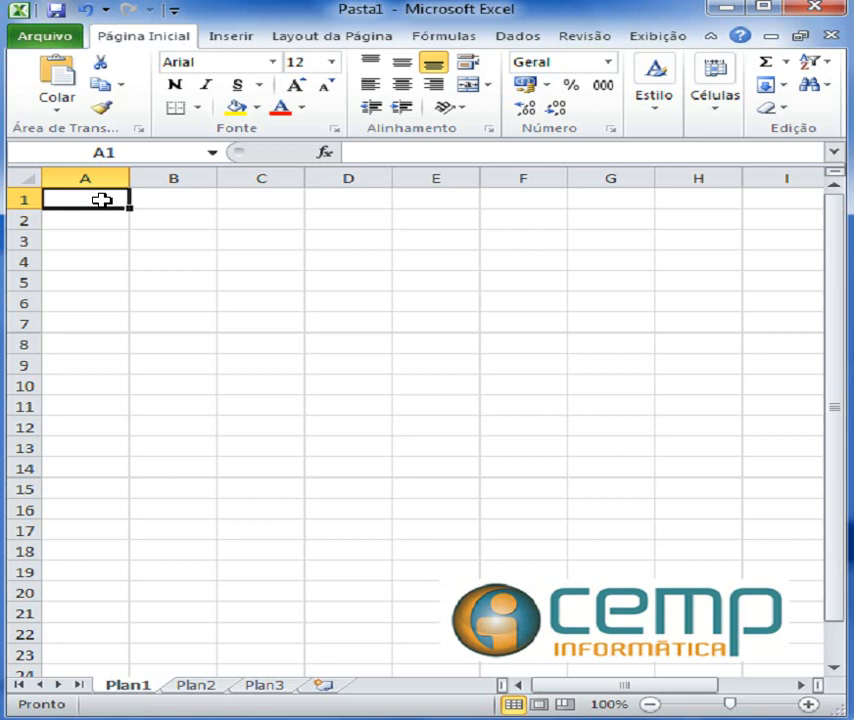
Enter the title "Controle de dados" in cell A1.
click(158, 199)
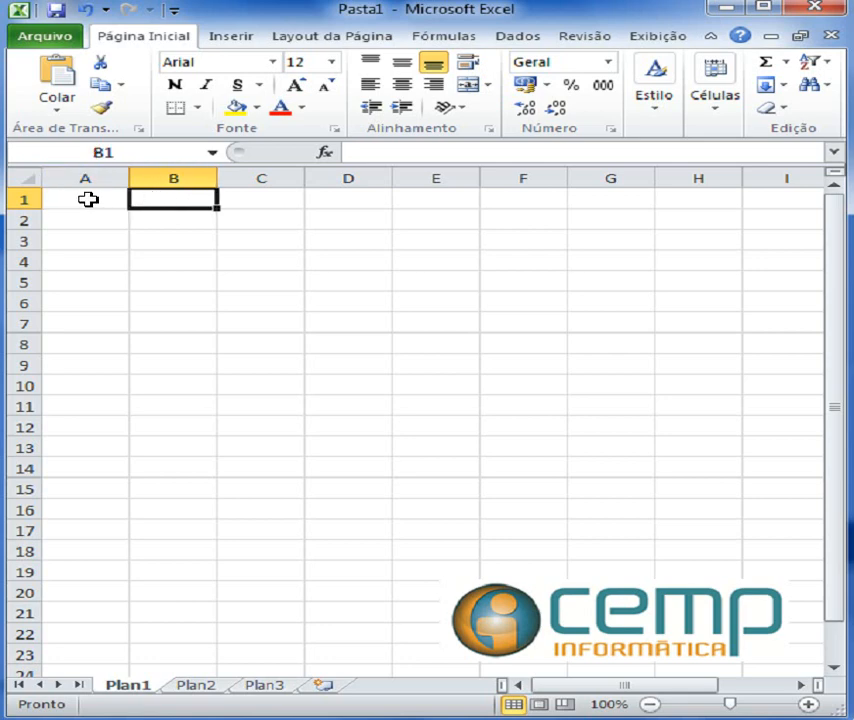
click(88, 199)
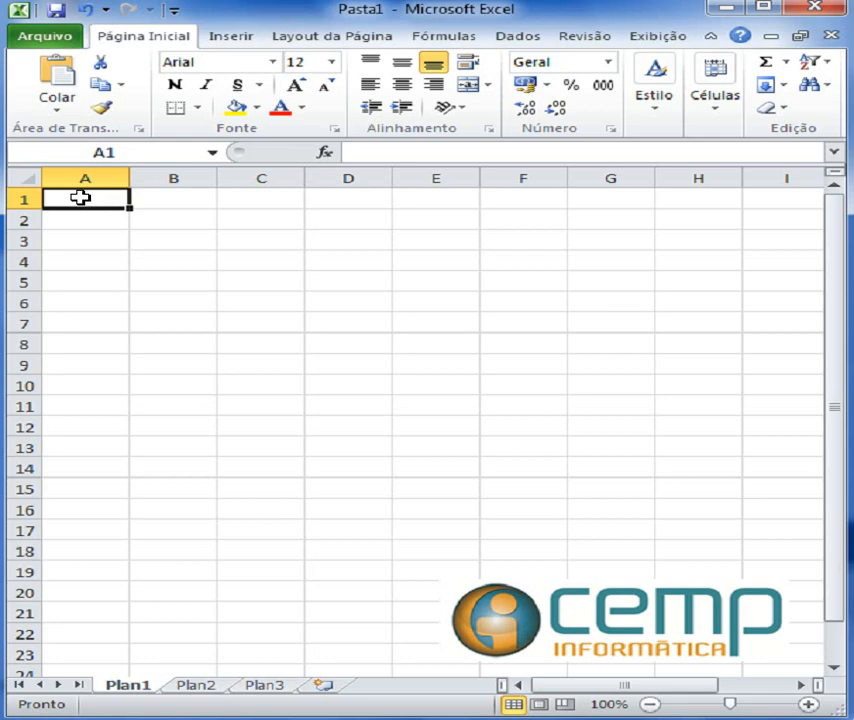
text(Cont)
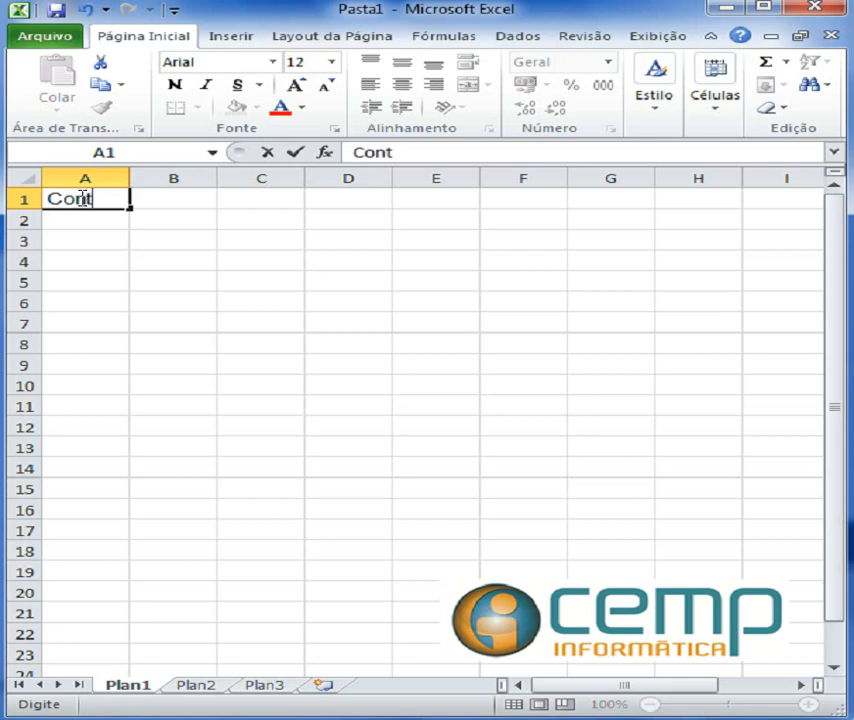
text(role da)
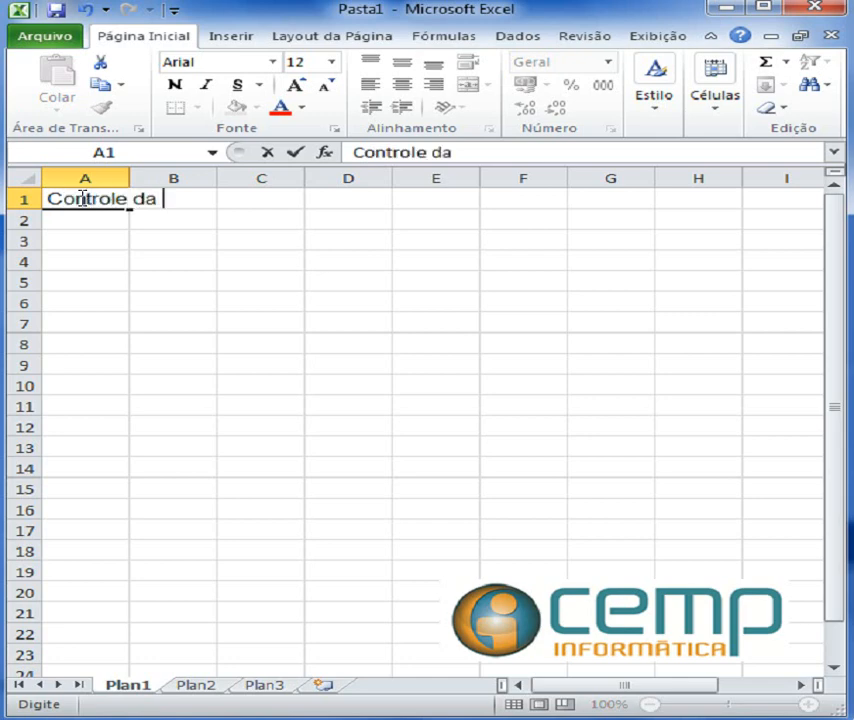
key(BackSpace)
key(BackSpace)
text(e dado)
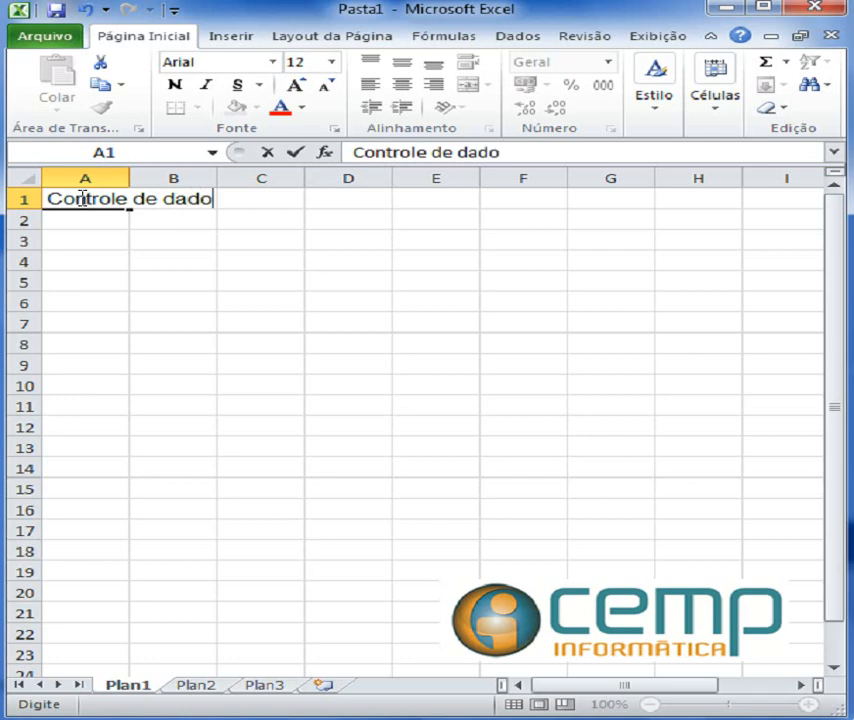
text(s)
key(Return)
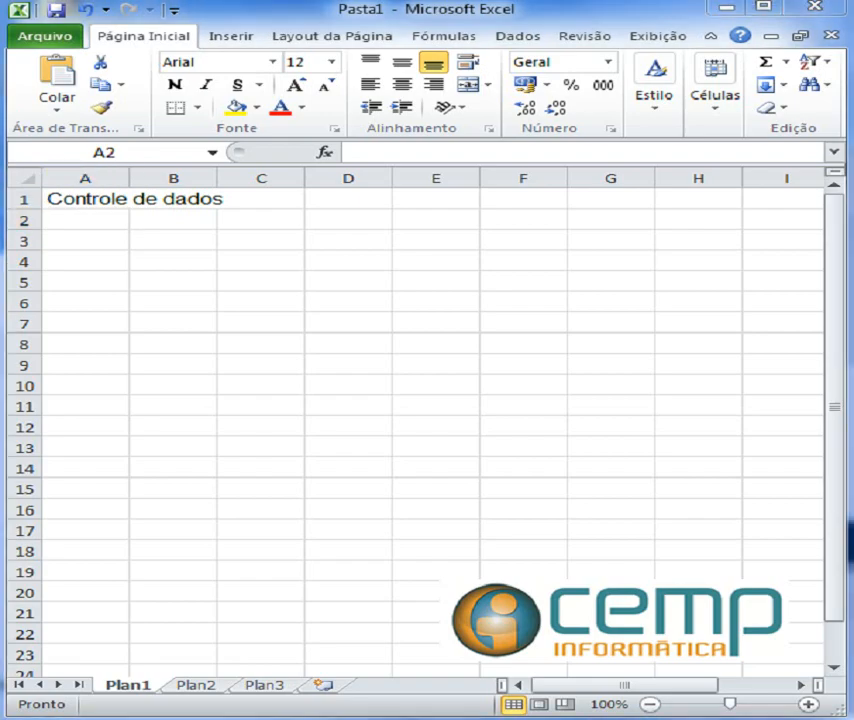
Consult the Aula Filtrar reference workbook and enter its first column heading, "Empresas", in cell A2 of Pasta1.
drag(853, 60, 691, 59)
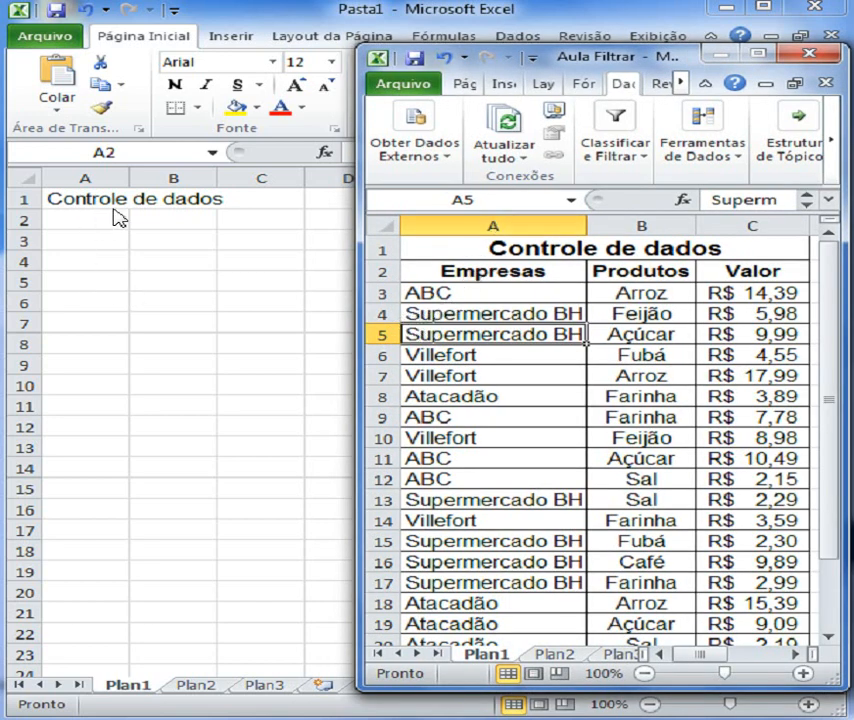
click(106, 210)
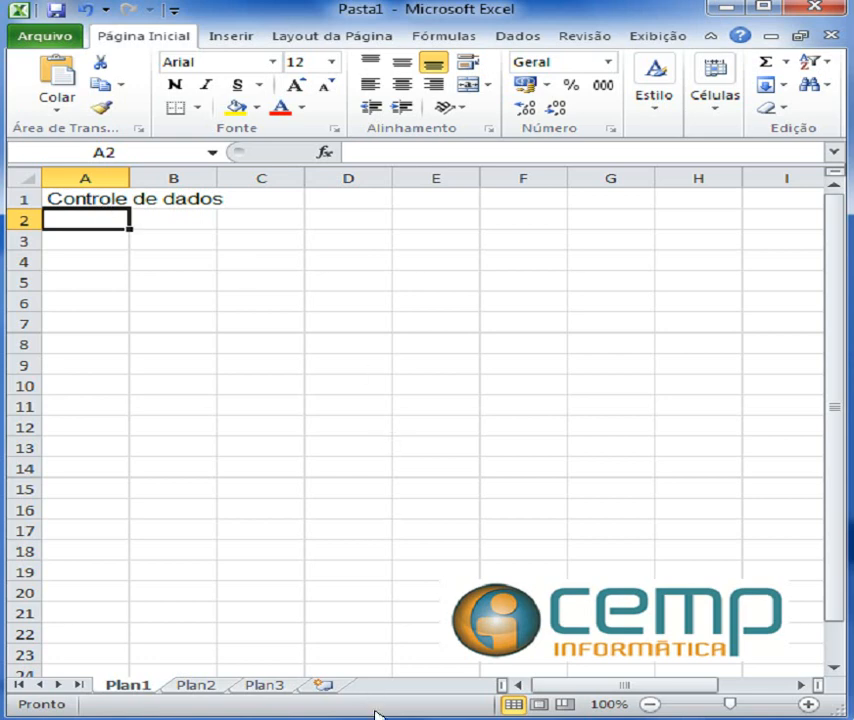
click(480, 717)
click(595, 625)
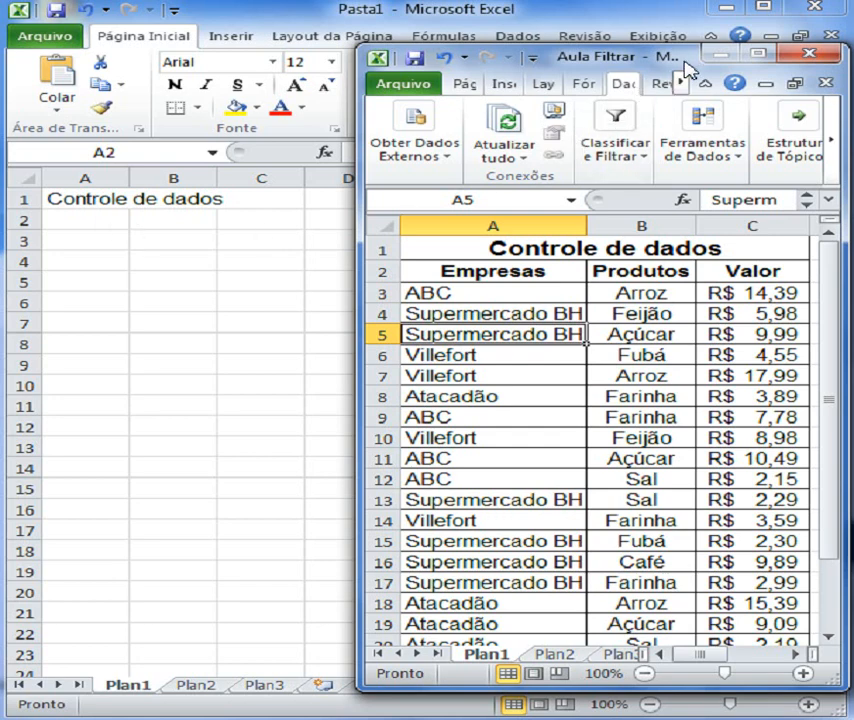
drag(694, 60, 853, 84)
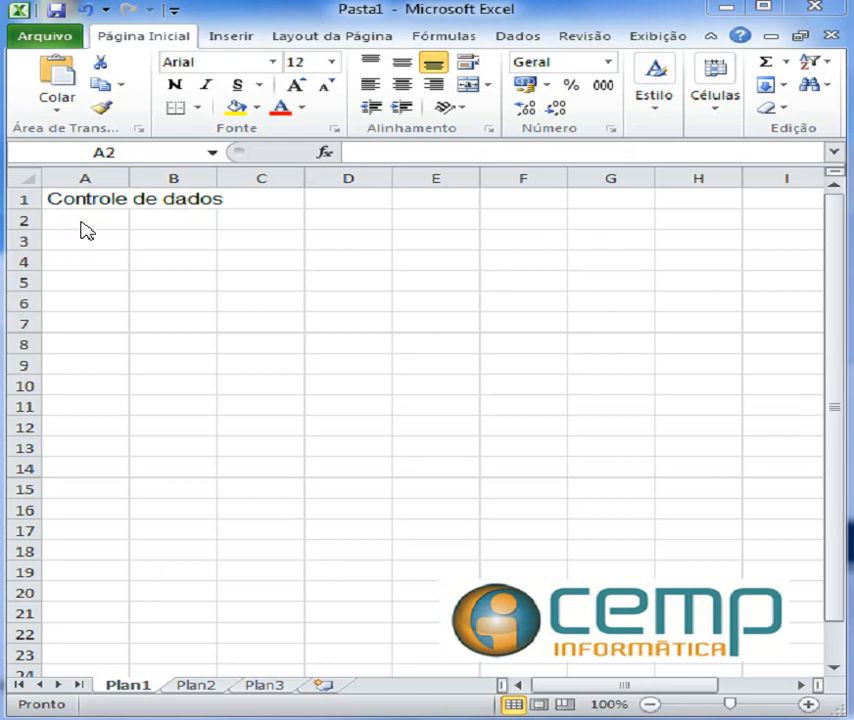
click(81, 215)
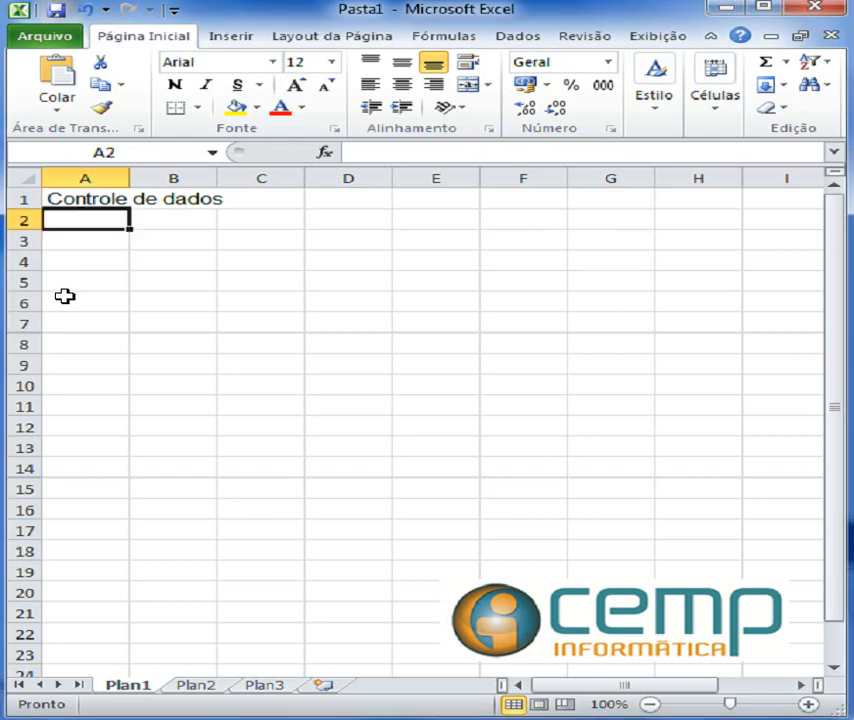
text(Empresa)
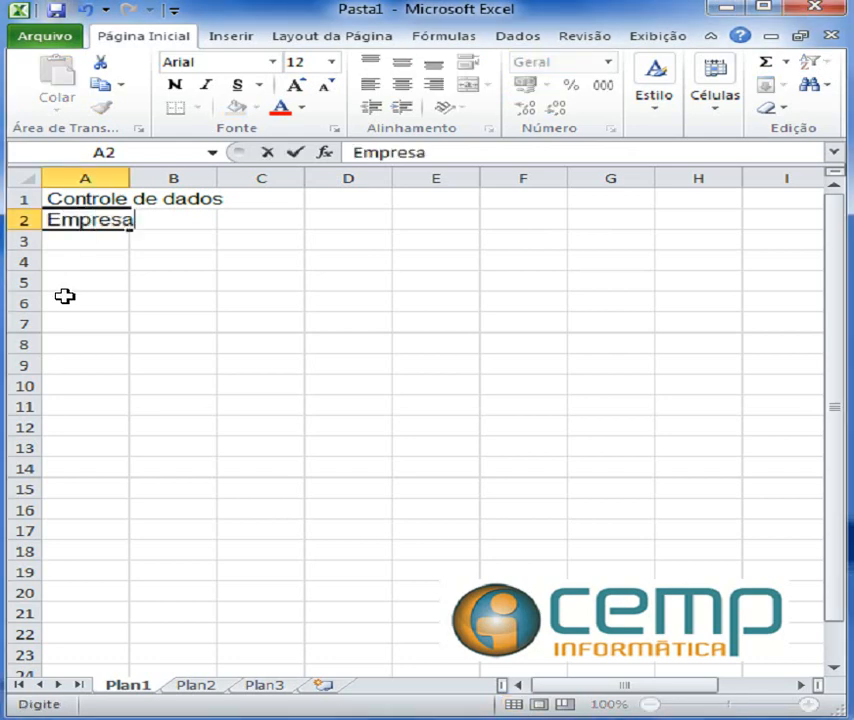
text(s)
key(Return)
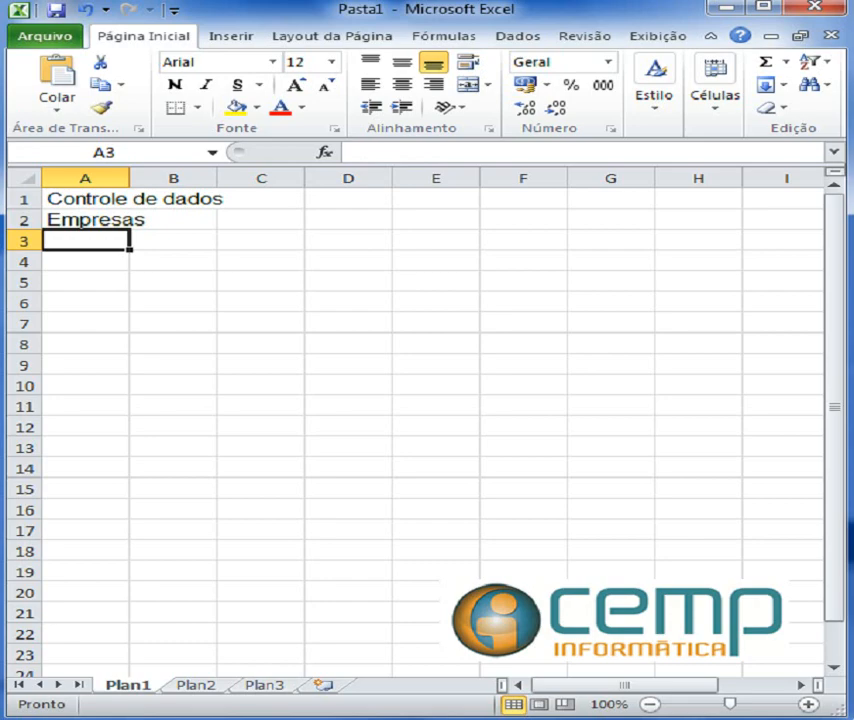
Consult the Aula Filtrar workbook again and enter the first company, "ABC", in cell A3 of Pasta1.
drag(853, 36, 771, 36)
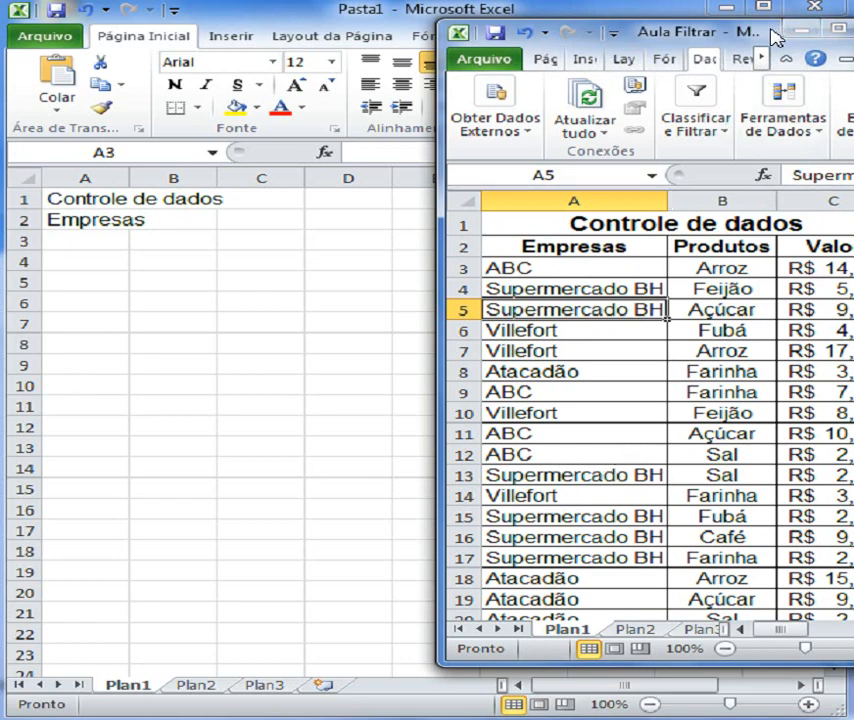
drag(727, 33, 853, 41)
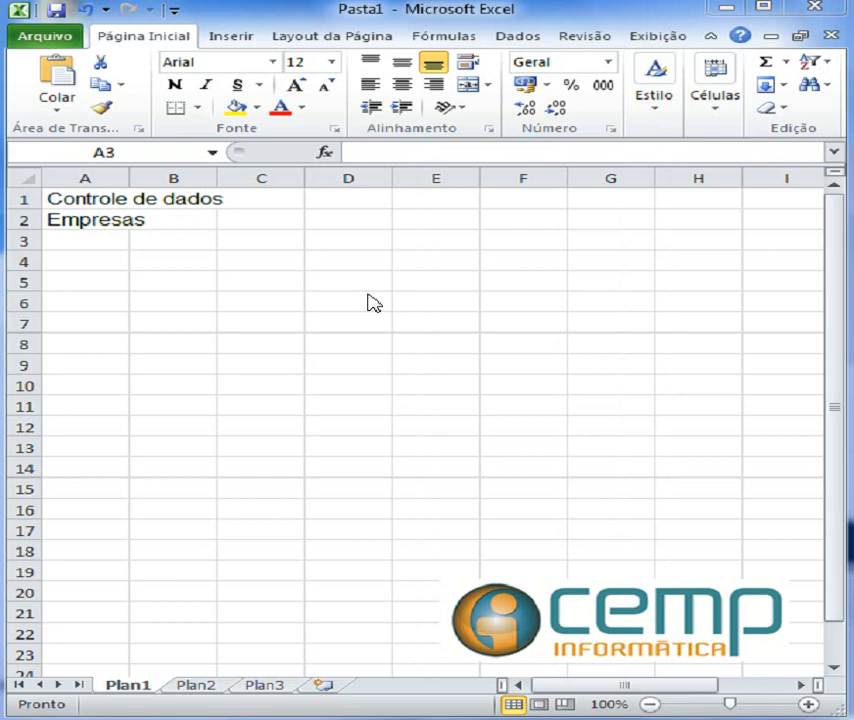
click(89, 239)
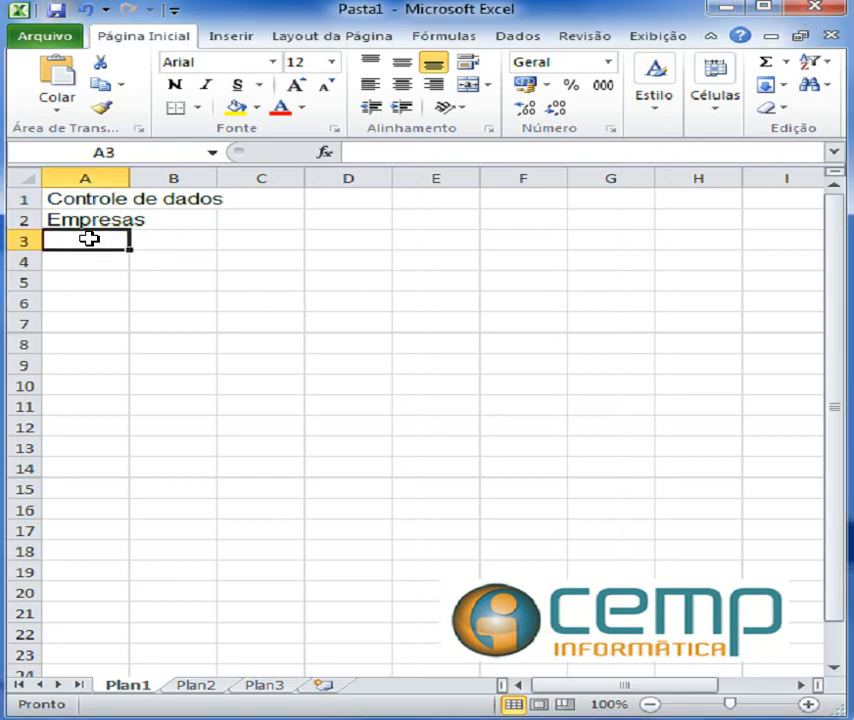
text(ABC)
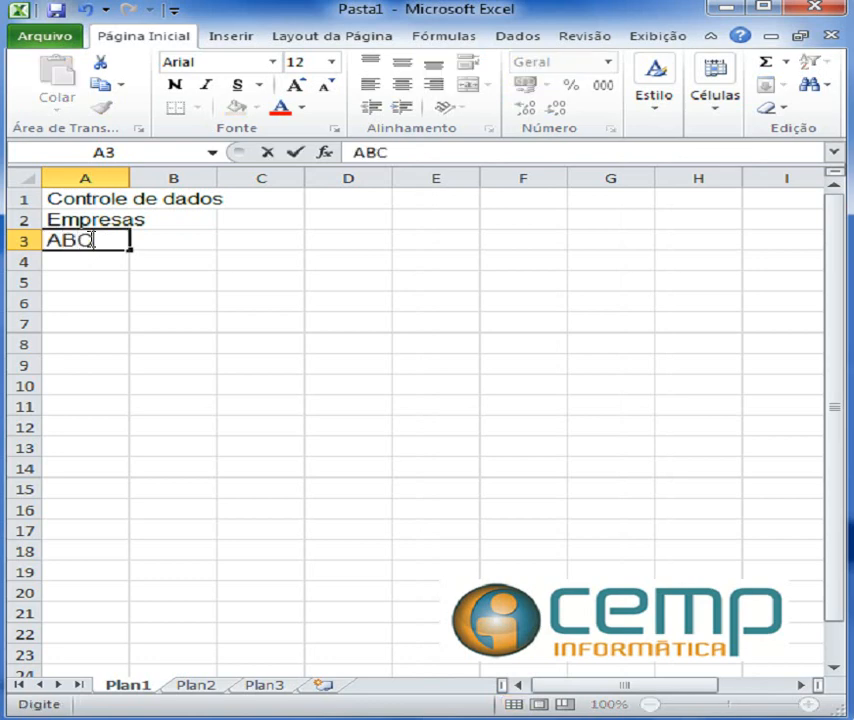
key(Return)
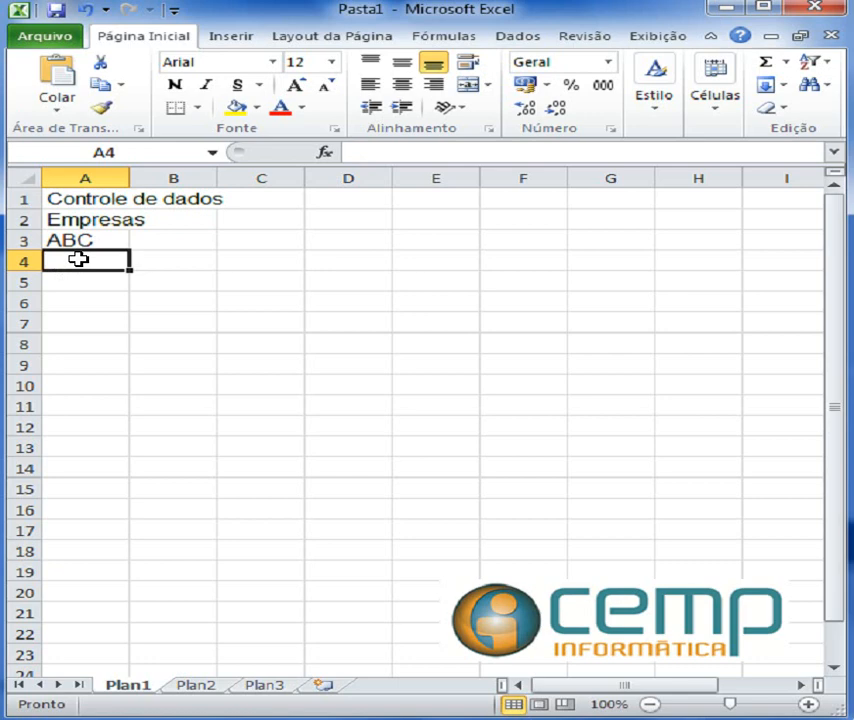
Enter the company "Supermercado BH" in cell A4.
text(S)
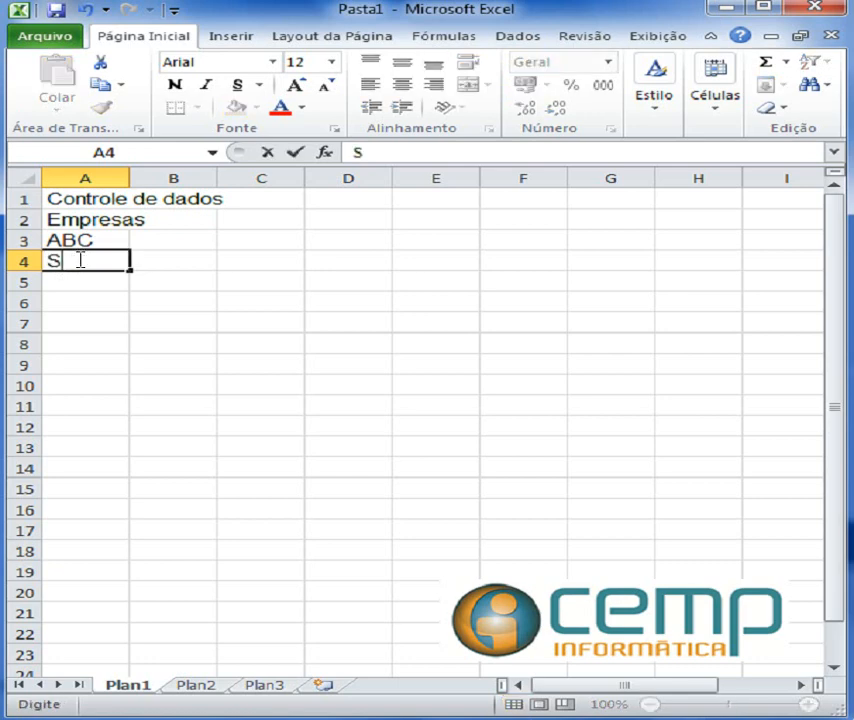
text(upermercado )
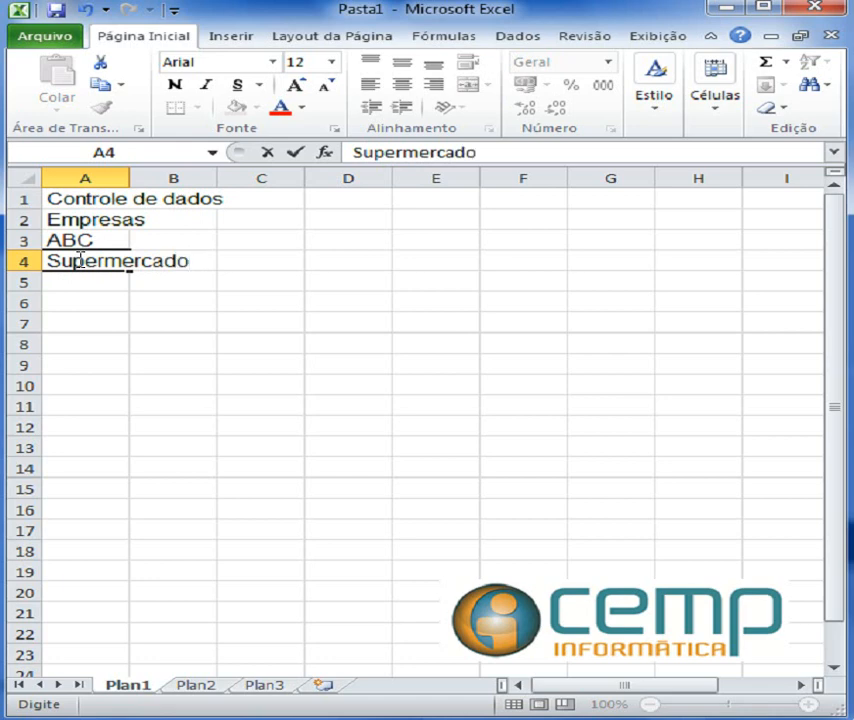
text(BG)
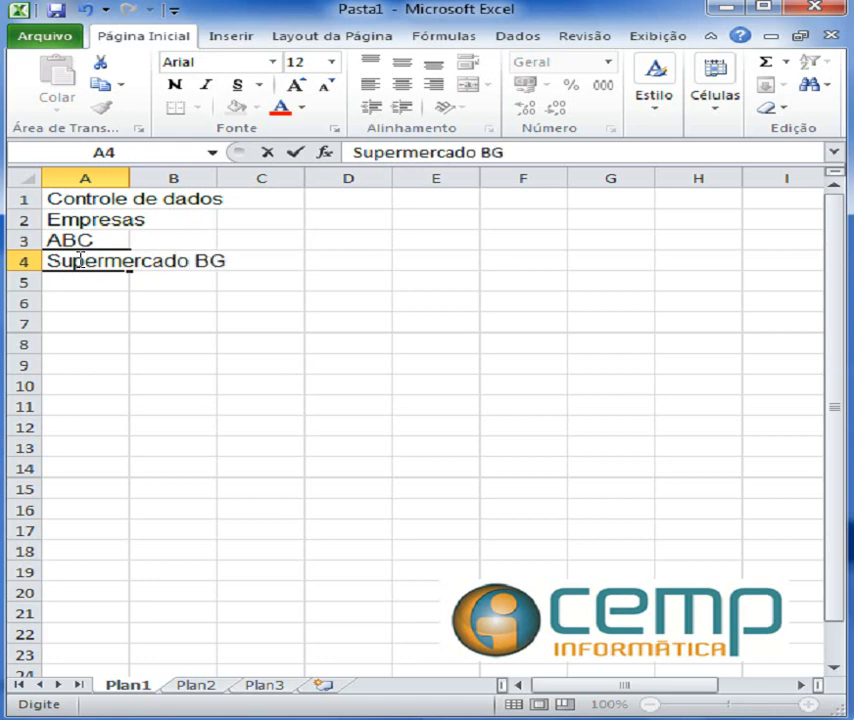
key(BackSpace)
text(H)
key(Return)
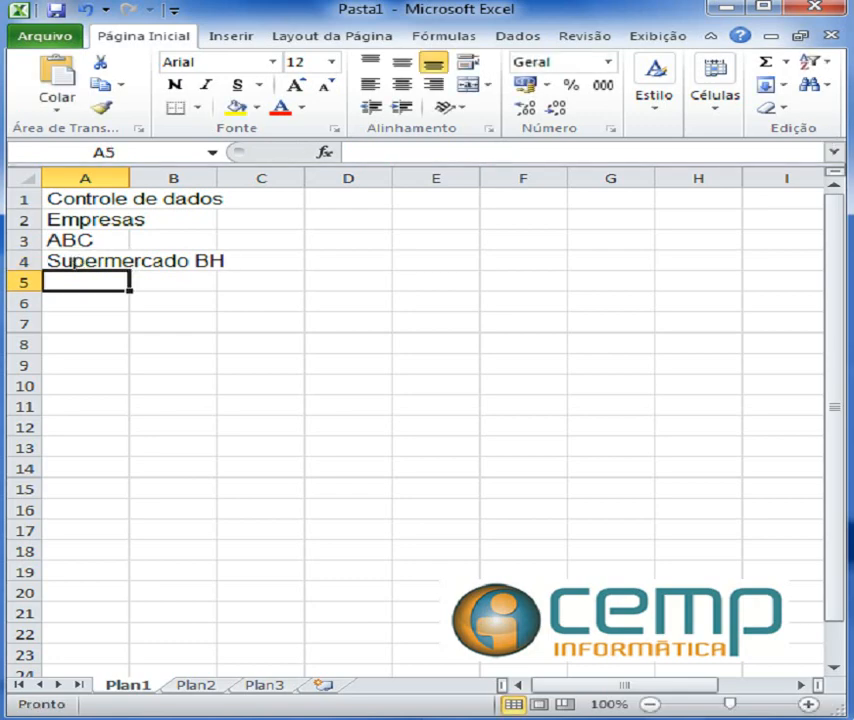
Following the company list in the Aula Filtrar workbook, enter "Supermercado BH" in A5 and "Villefort" in A6 of Pasta1.
drag(853, 46, 783, 53)
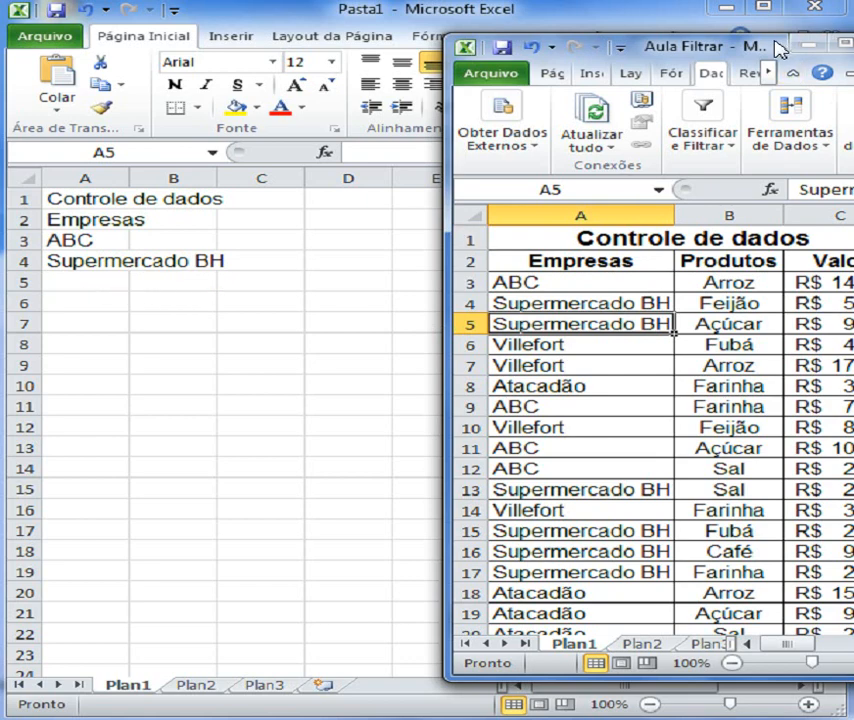
drag(778, 48, 853, 48)
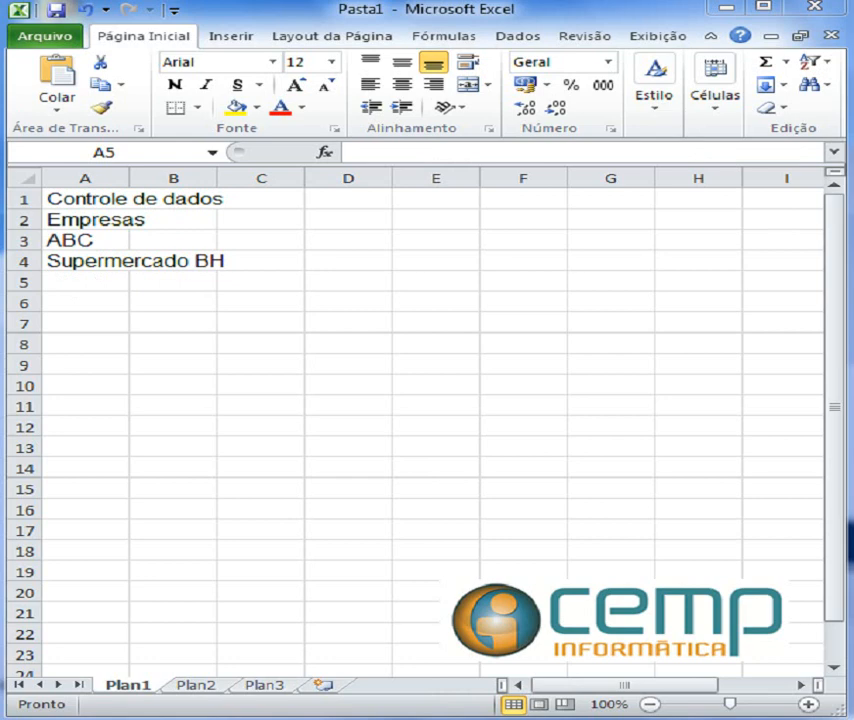
click(78, 278)
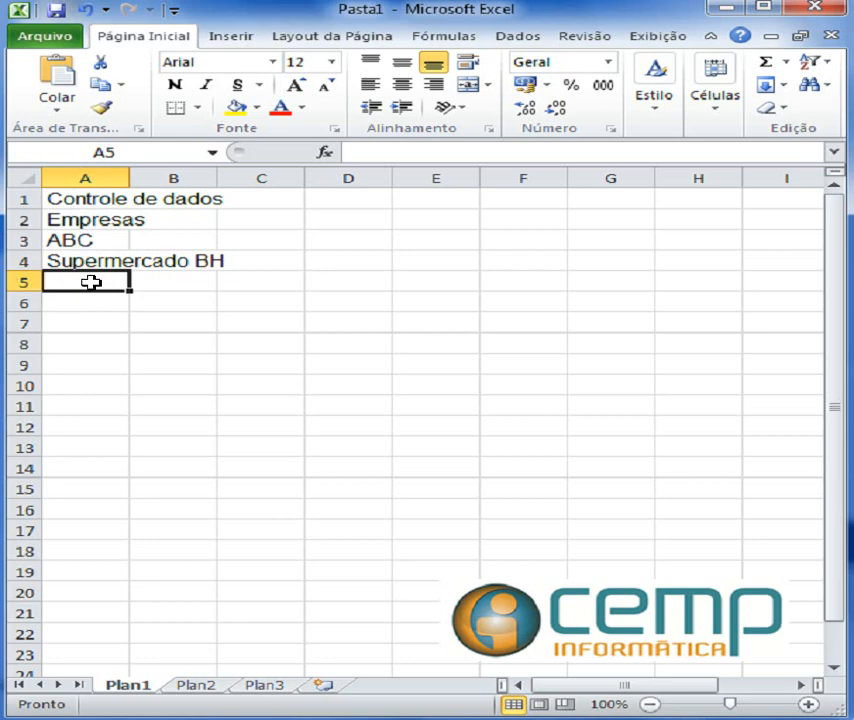
text(Supermercado BH)
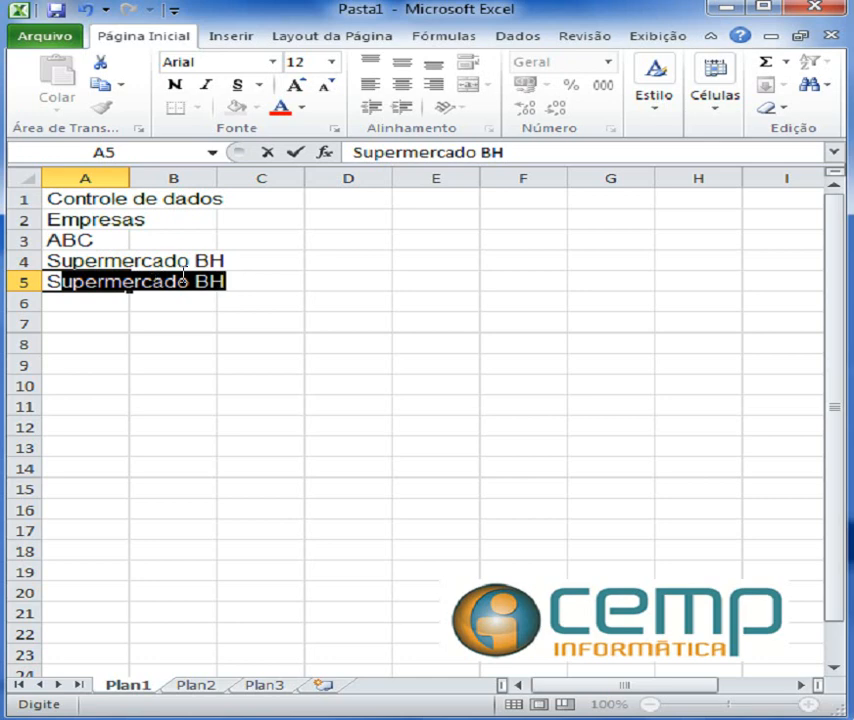
key(Return)
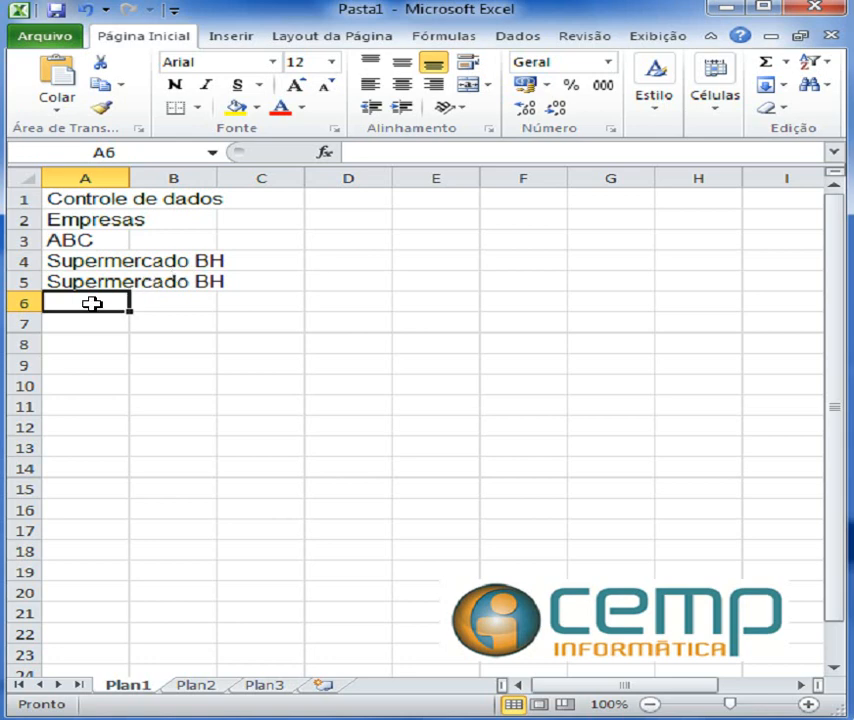
text(Vil)
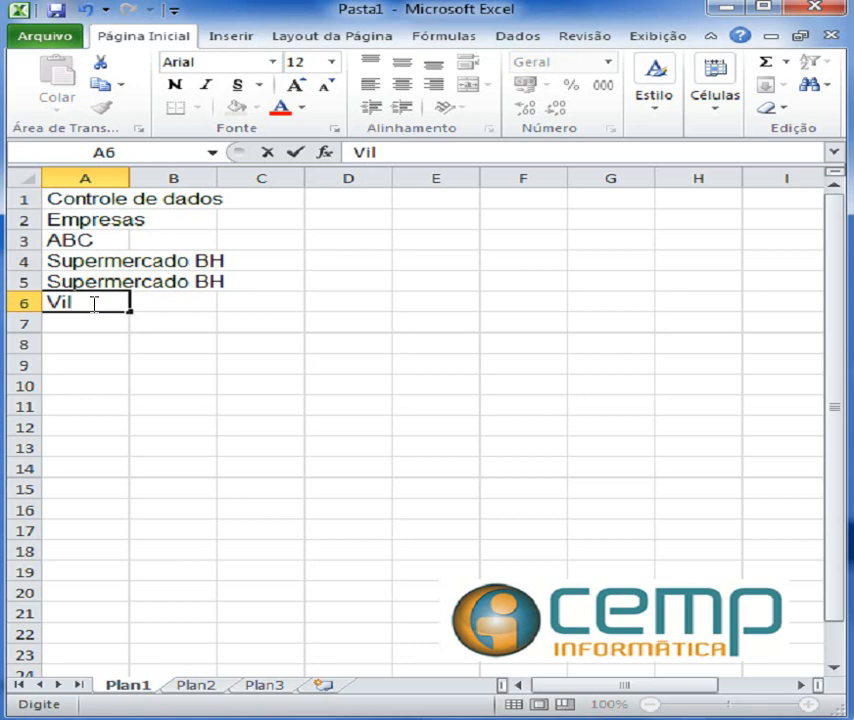
text(lefort)
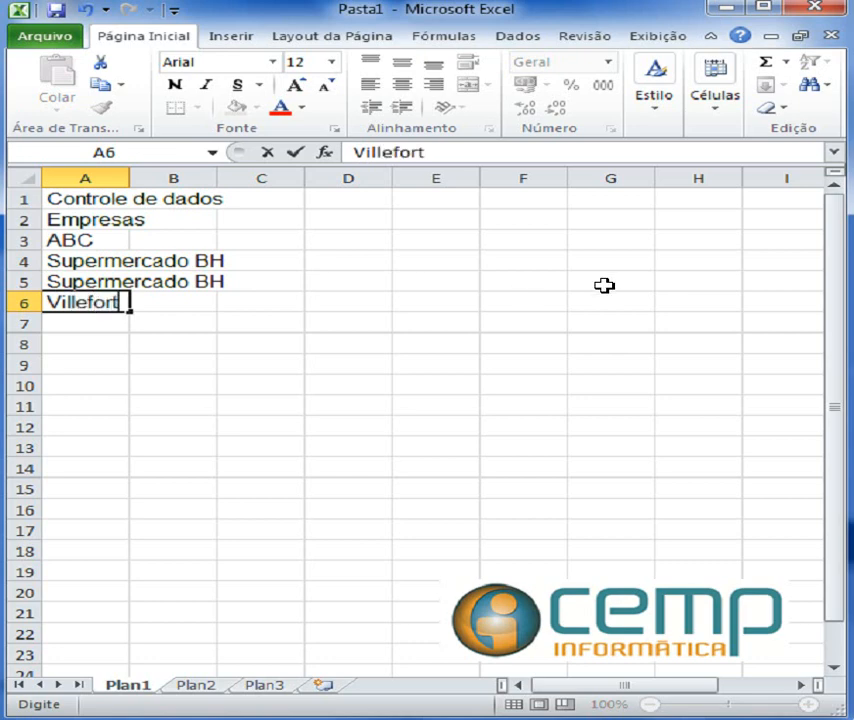
key(Return)
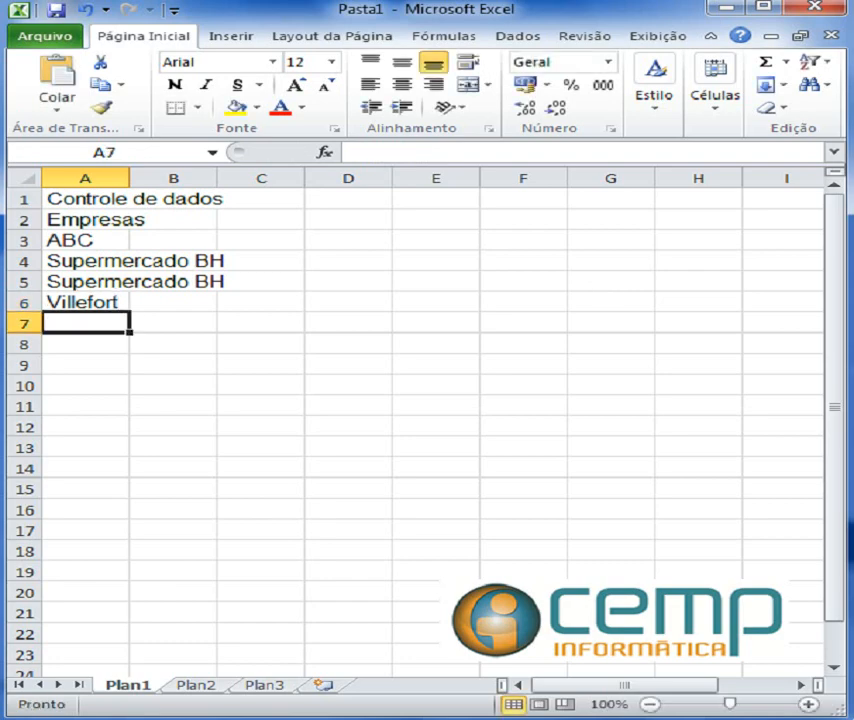
Check the next company in the Aula Filtrar workbook and enter "Villefort" in cell A7 of Pasta1.
drag(853, 28, 816, 56)
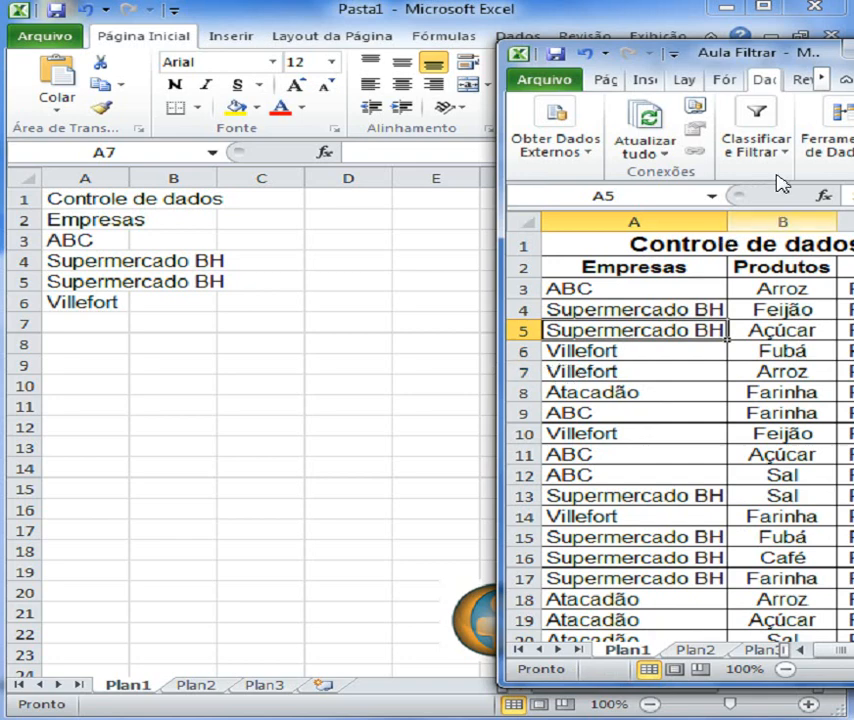
click(834, 56)
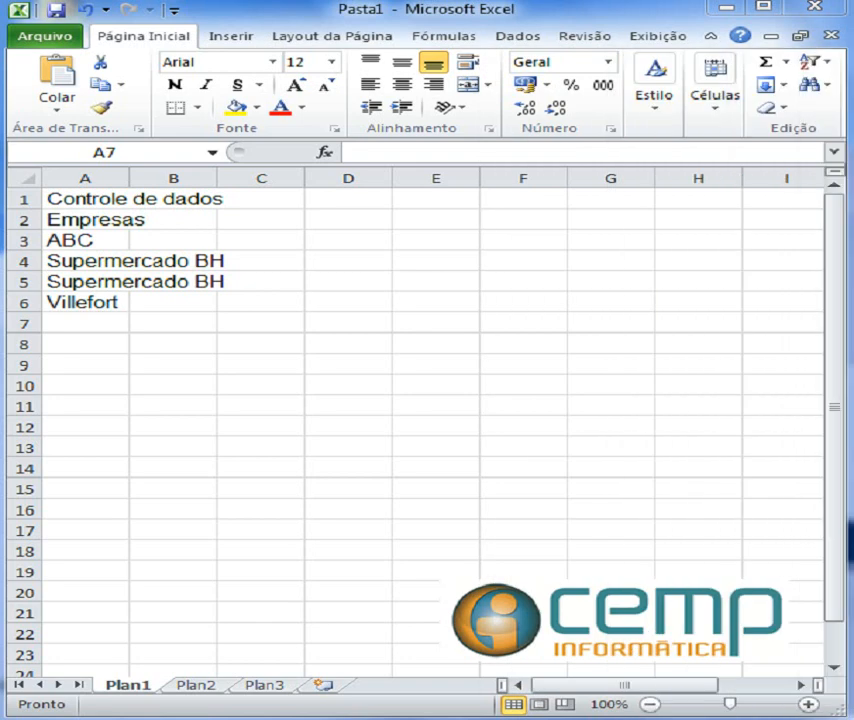
click(78, 323)
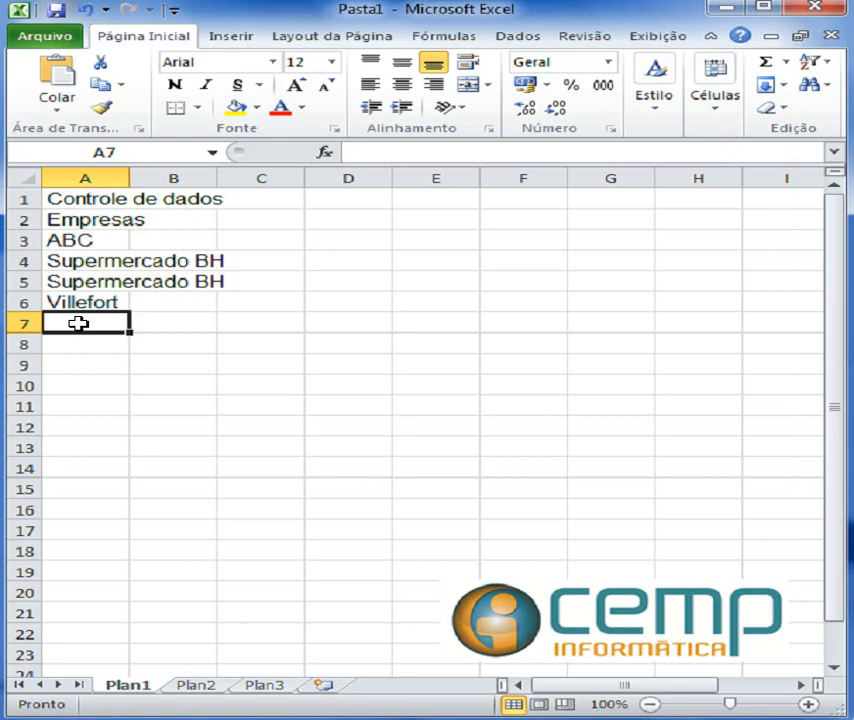
text(Villefort)
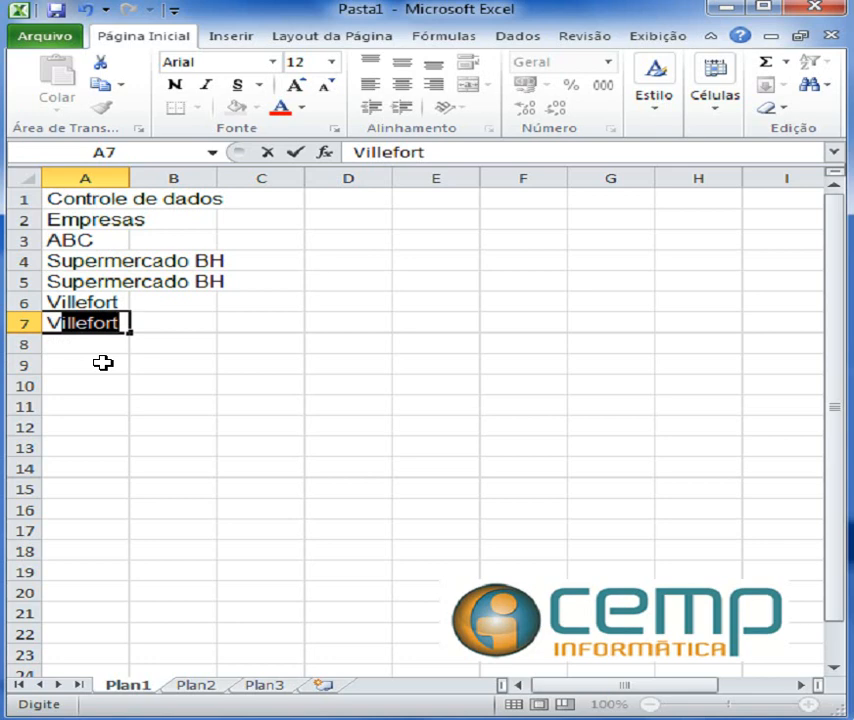
key(Return)
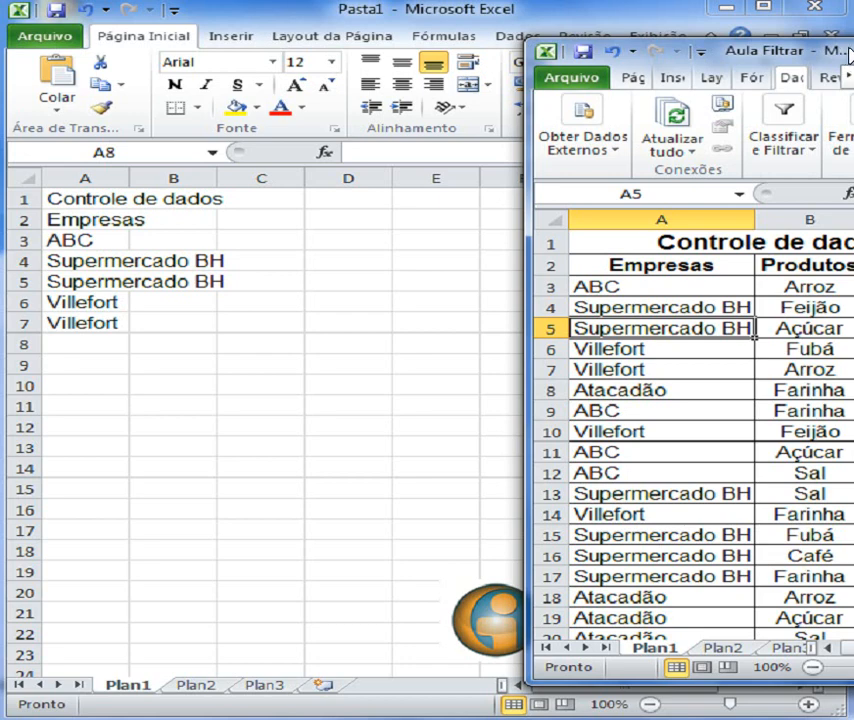
Return from the Aula Filtrar workbook to Pasta1 and enter the company "Atacadão" in cell A8.
drag(846, 51, 853, 38)
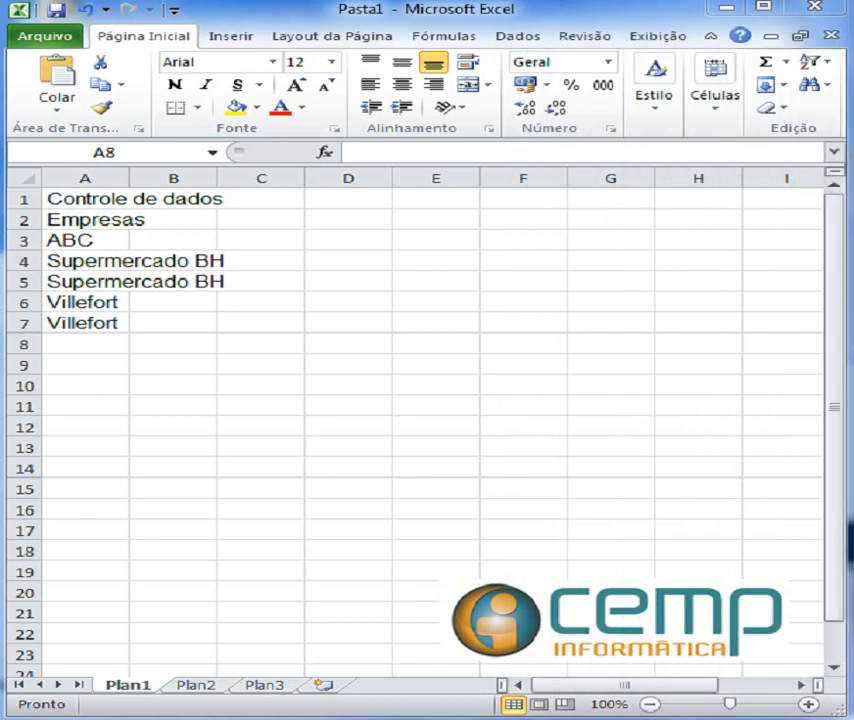
click(70, 341)
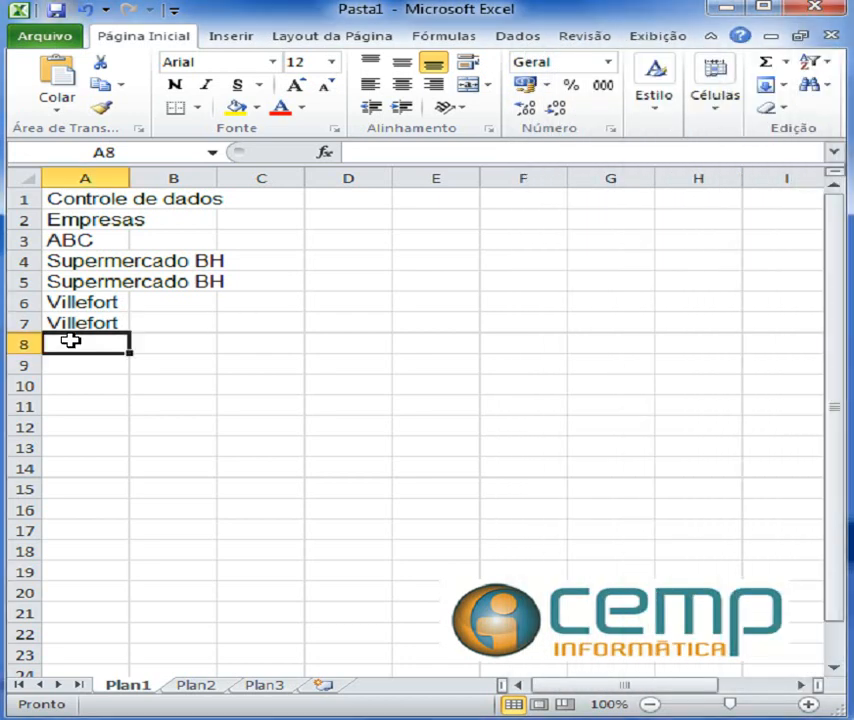
text(A)
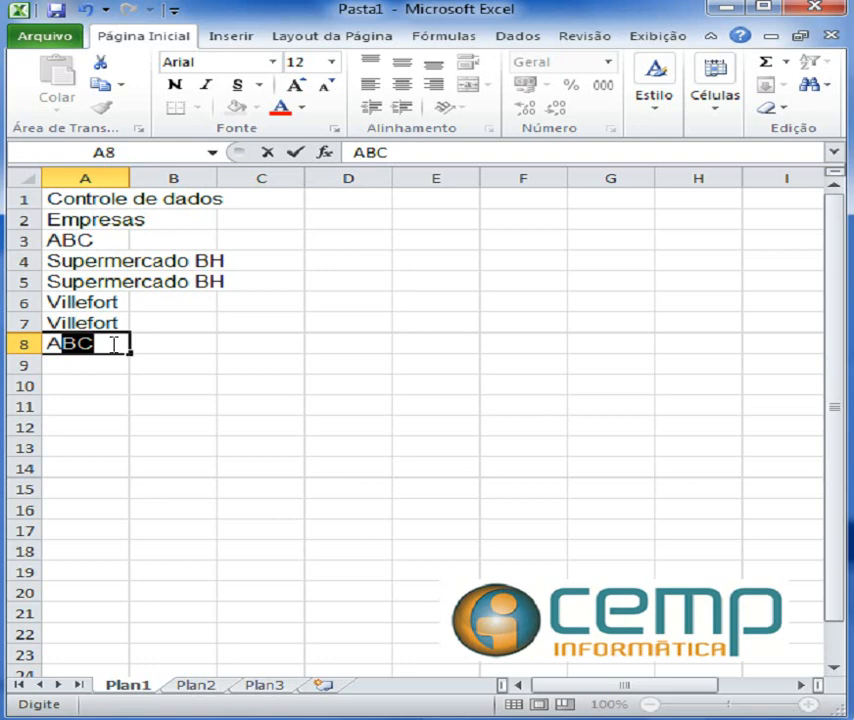
text(ta)
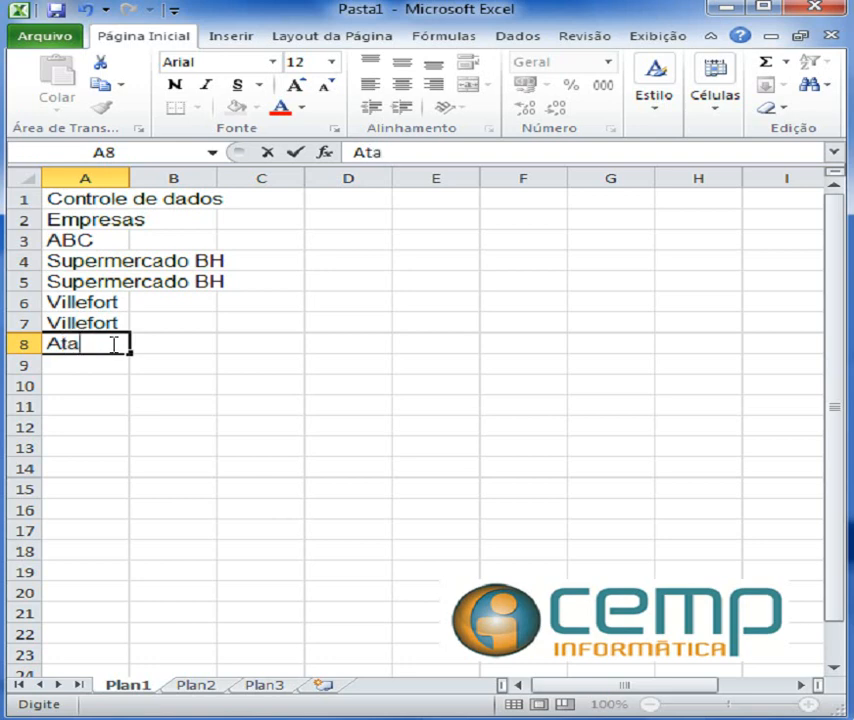
text(cad)
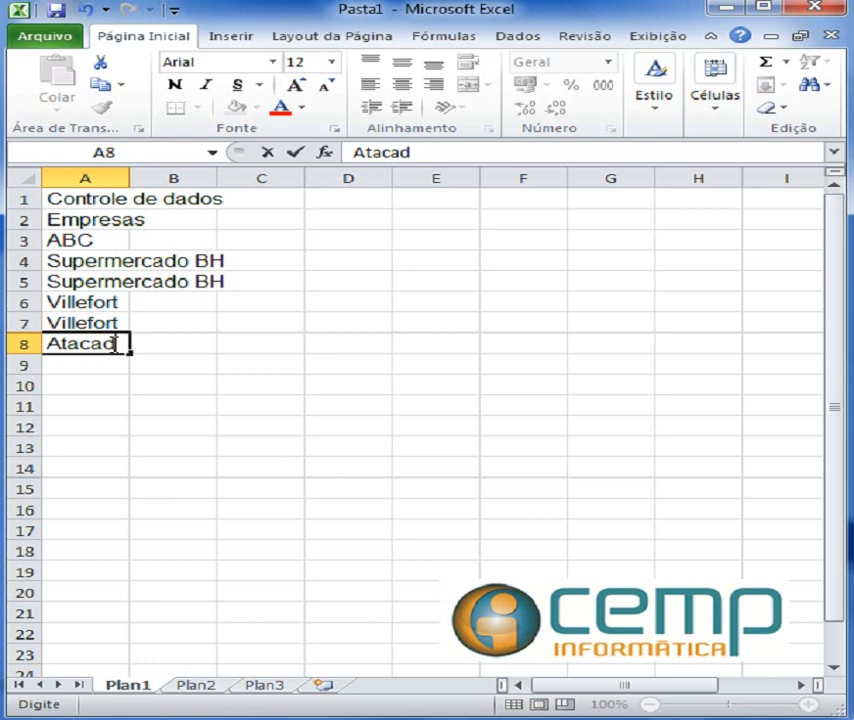
text(ão)
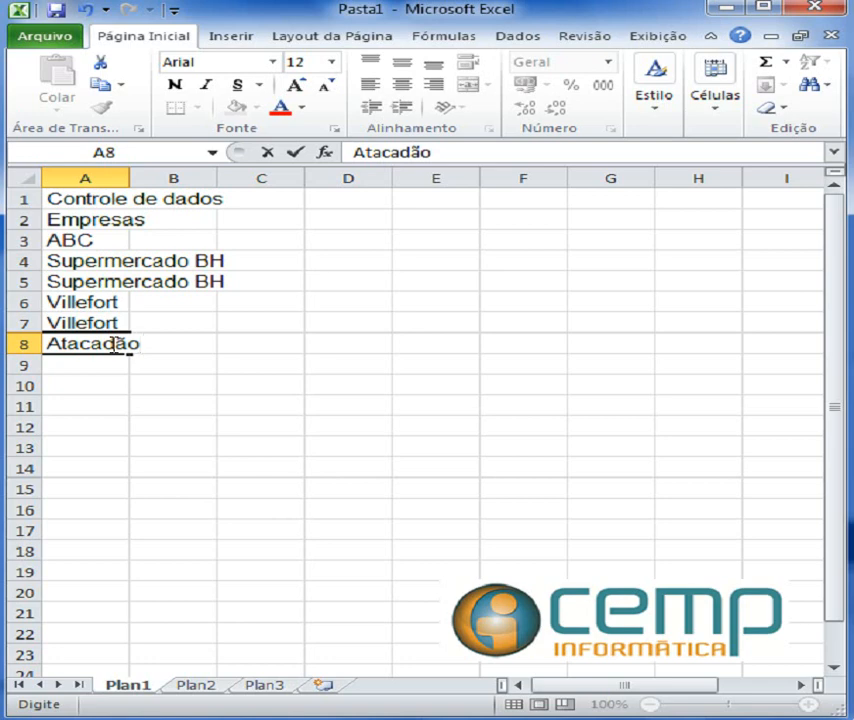
key(Return)
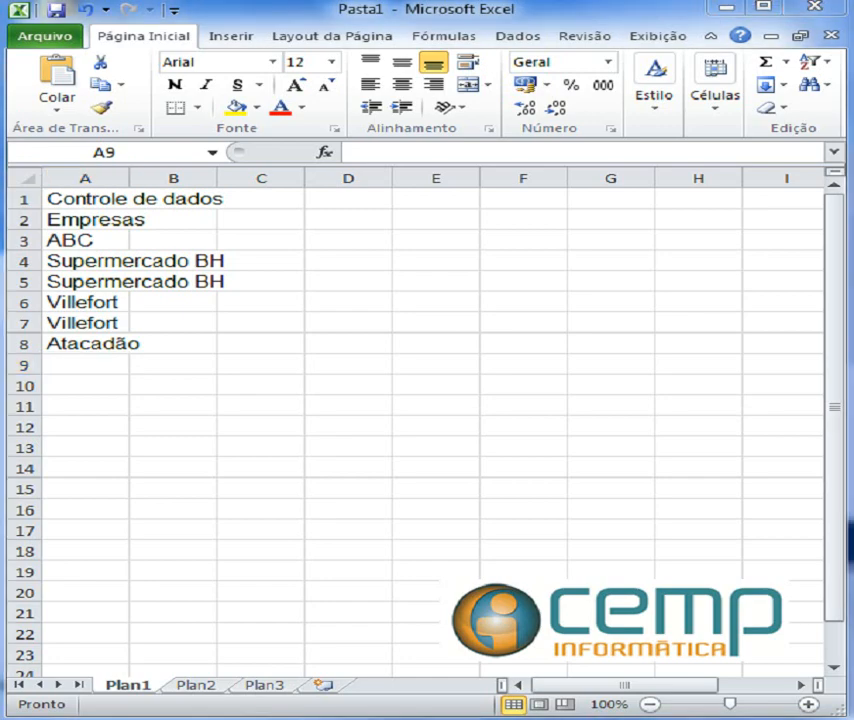
Look at the Aula Filtrar table again and autofit the width of column A in Pasta1 to its longest entry.
drag(853, 8, 719, 8)
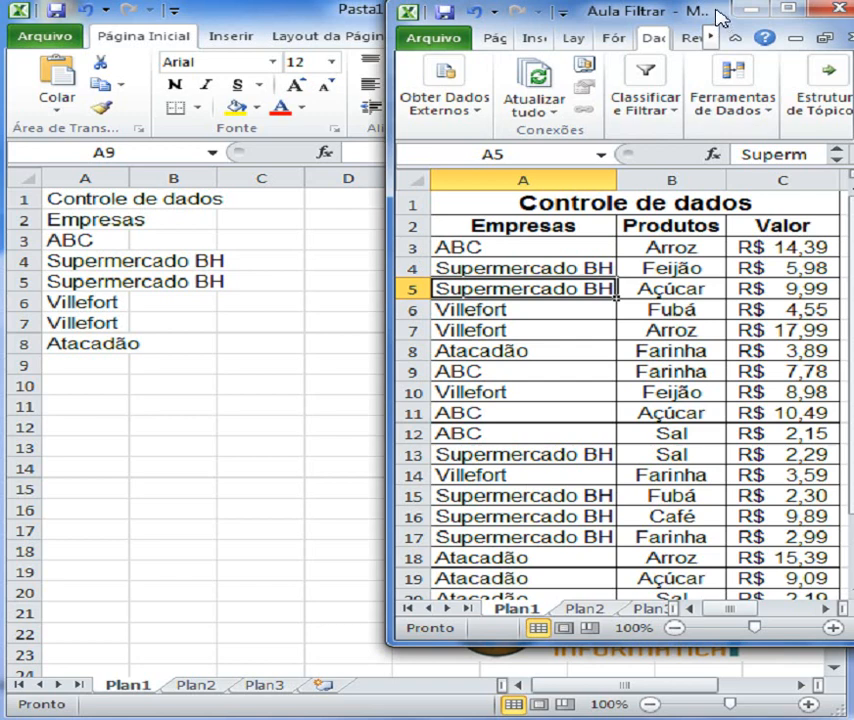
drag(716, 12, 853, 60)
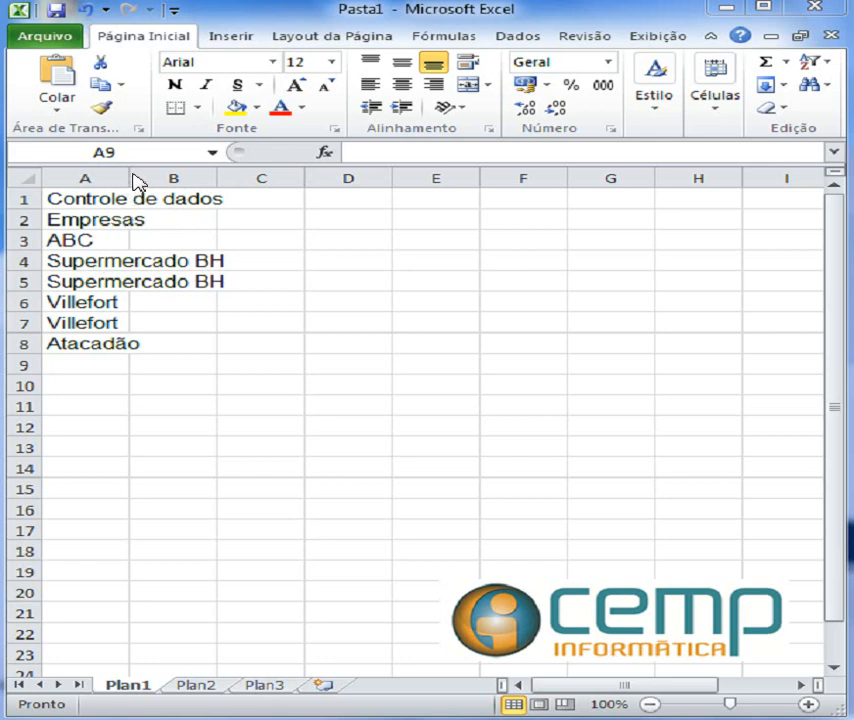
click(105, 342)
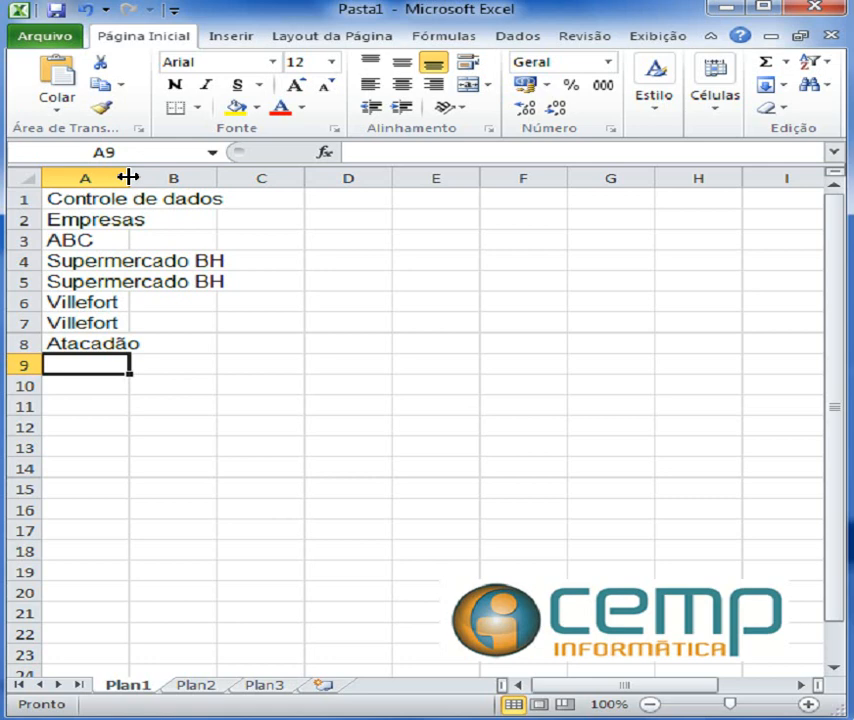
double_click(129, 177)
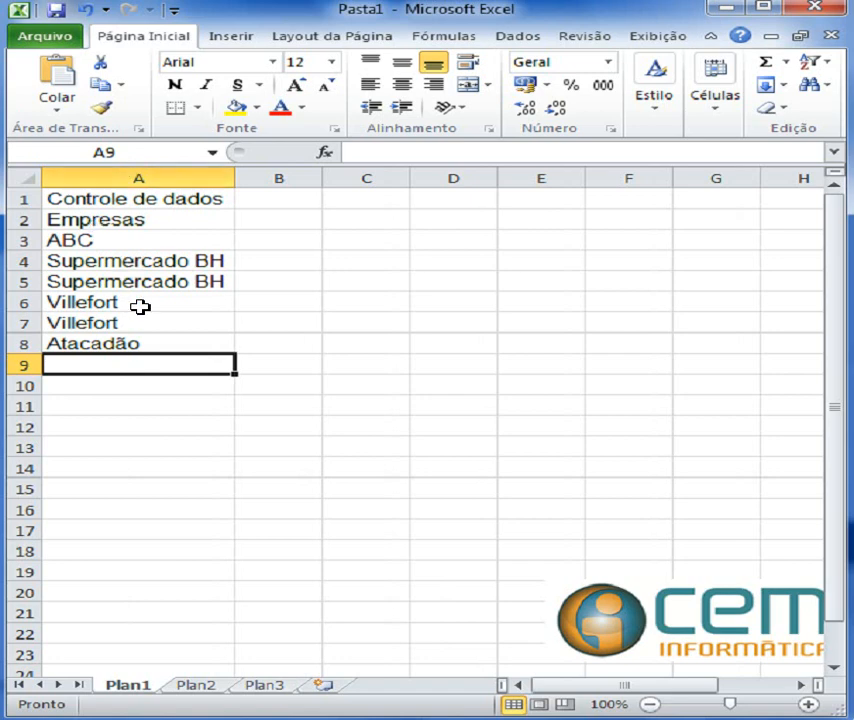
key(ctrl+z)
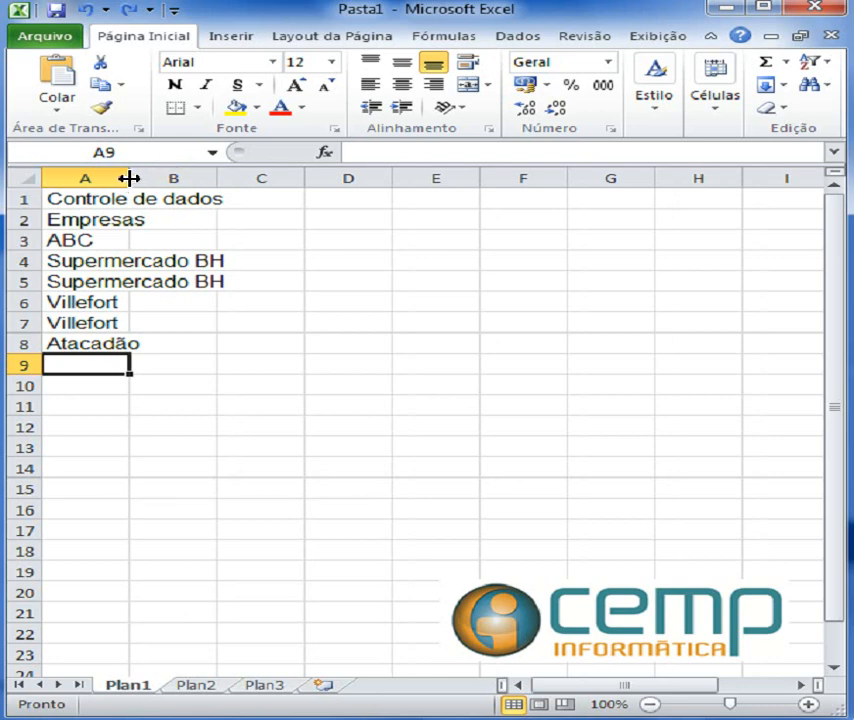
double_click(130, 178)
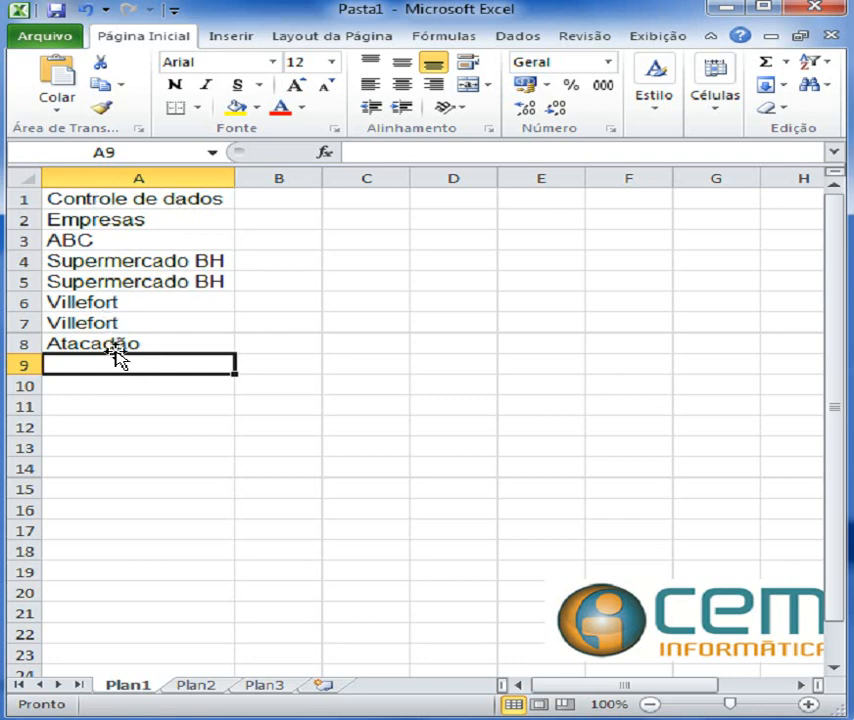
Consult the column headings in the Aula Filtrar workbook and enter the heading "Produtos" in cell B2 of Pasta1.
click(298, 194)
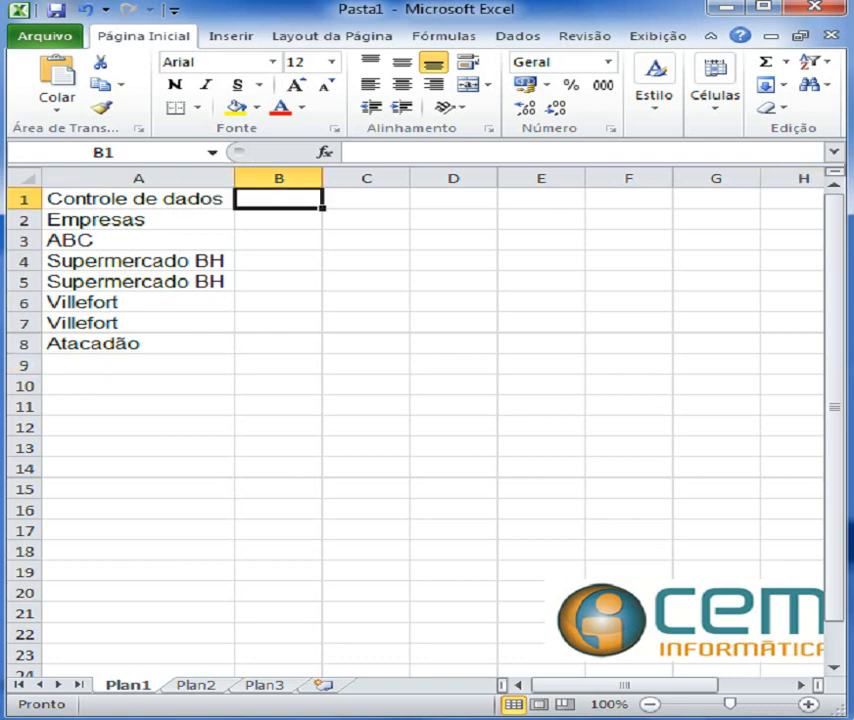
drag(853, 48, 791, 43)
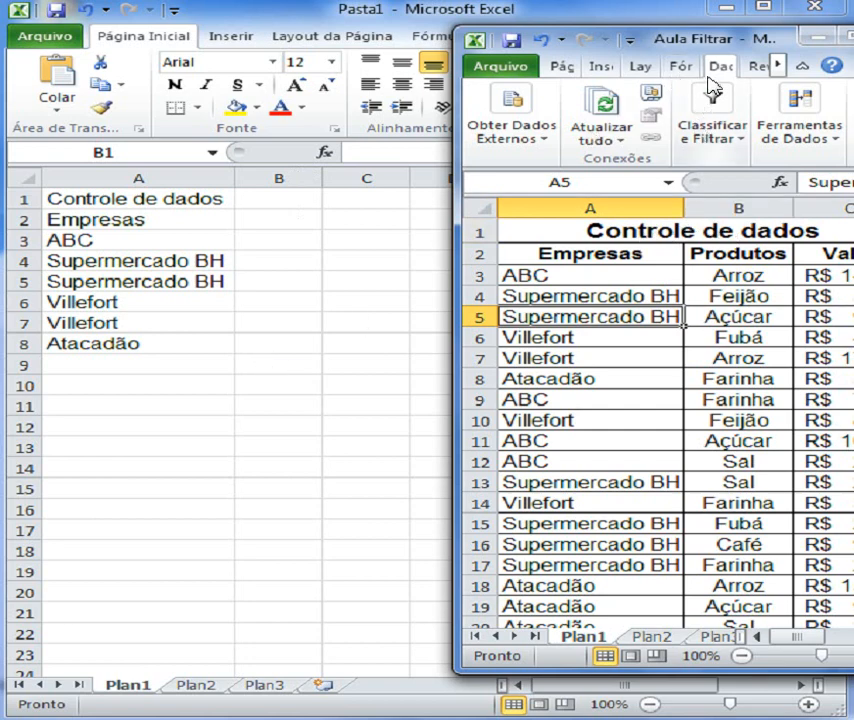
drag(785, 45, 793, 23)
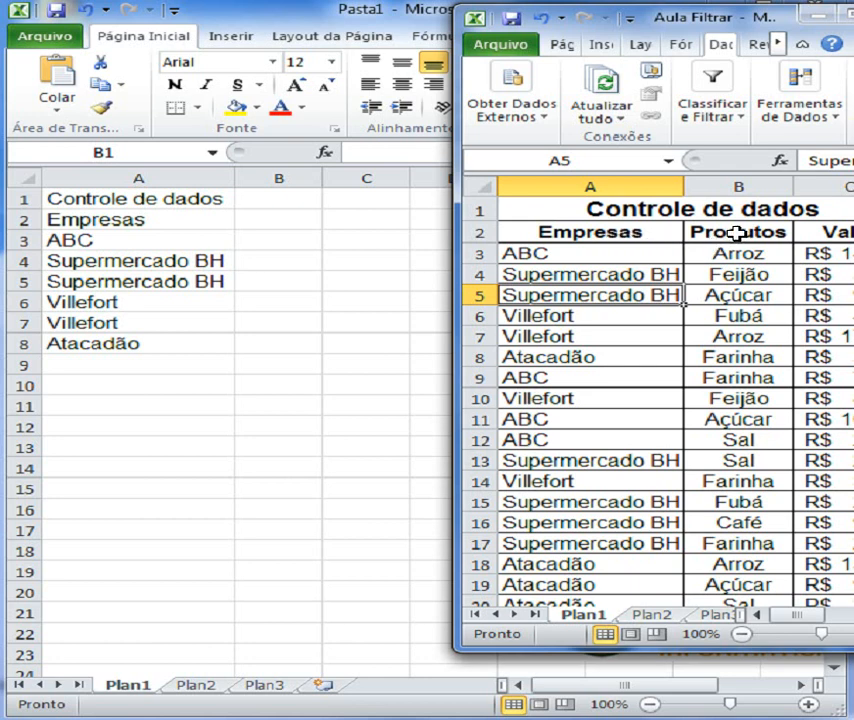
click(805, 18)
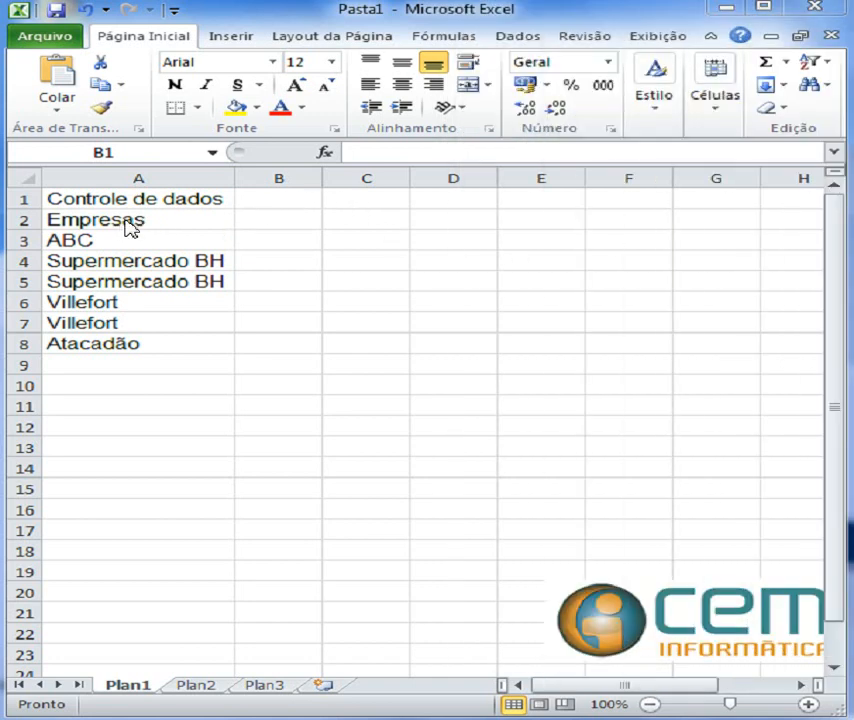
click(291, 221)
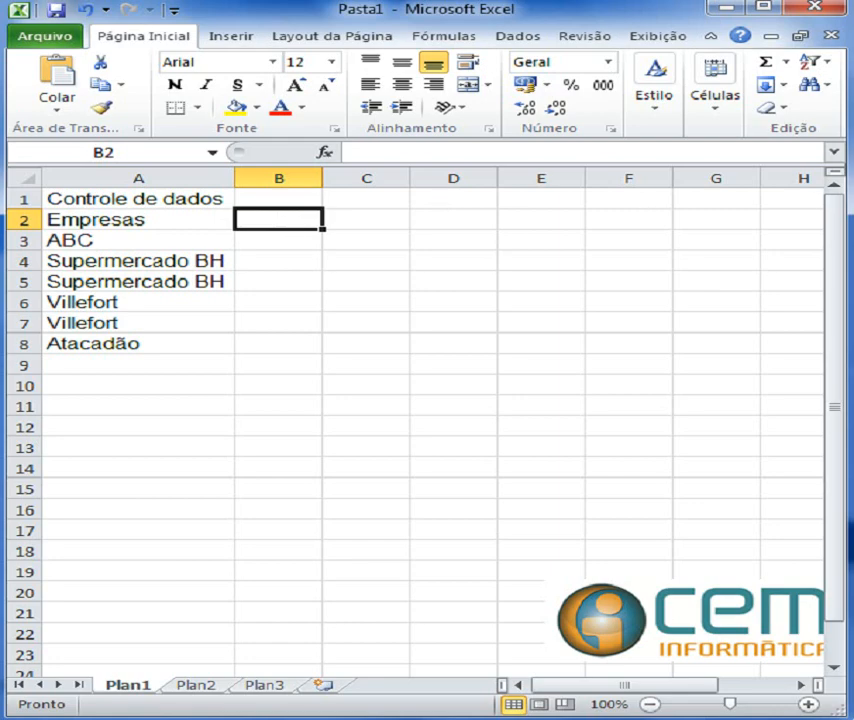
drag(853, 48, 749, 42)
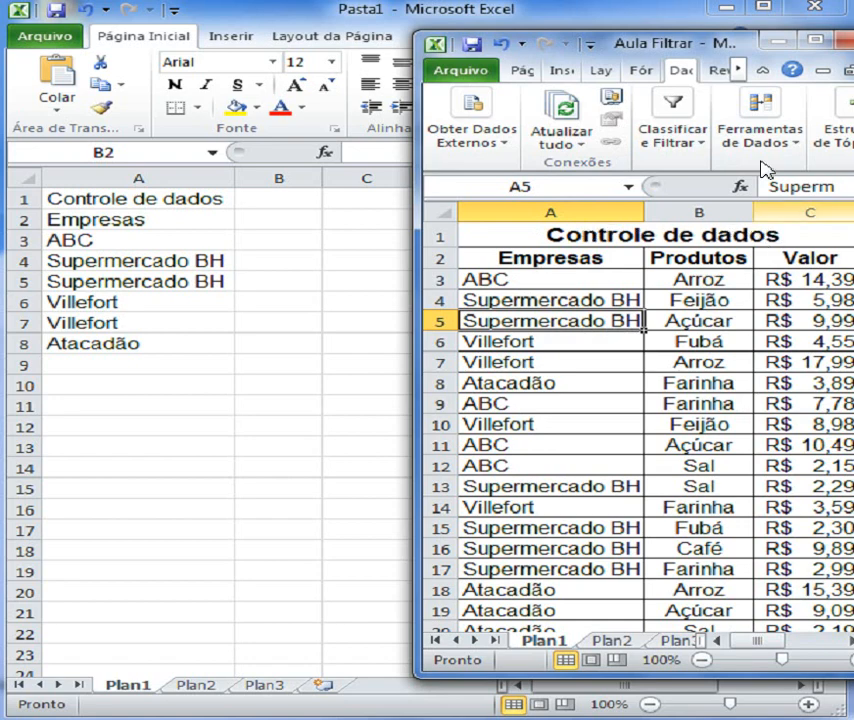
drag(753, 50, 853, 50)
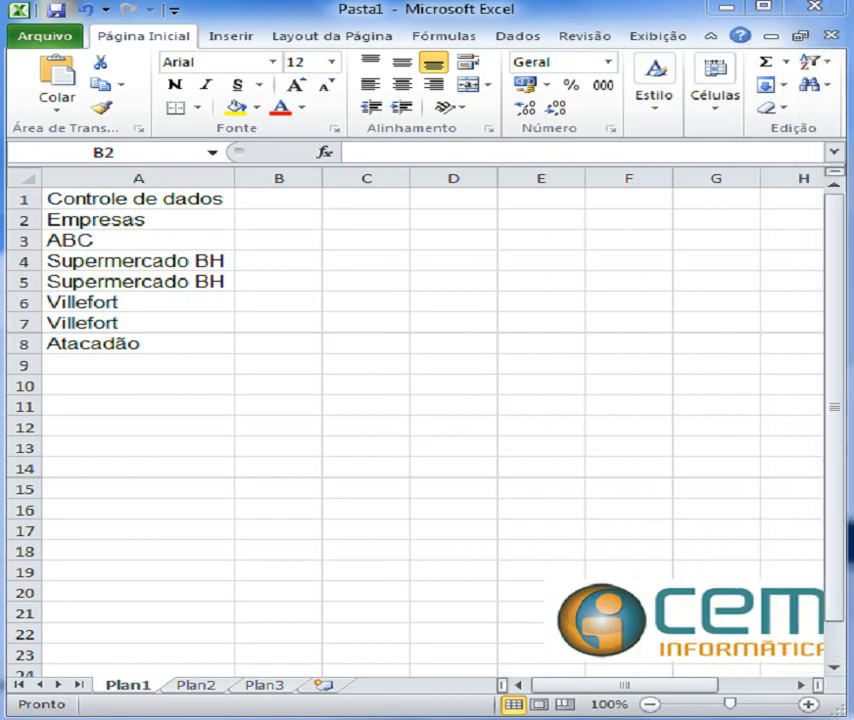
click(281, 222)
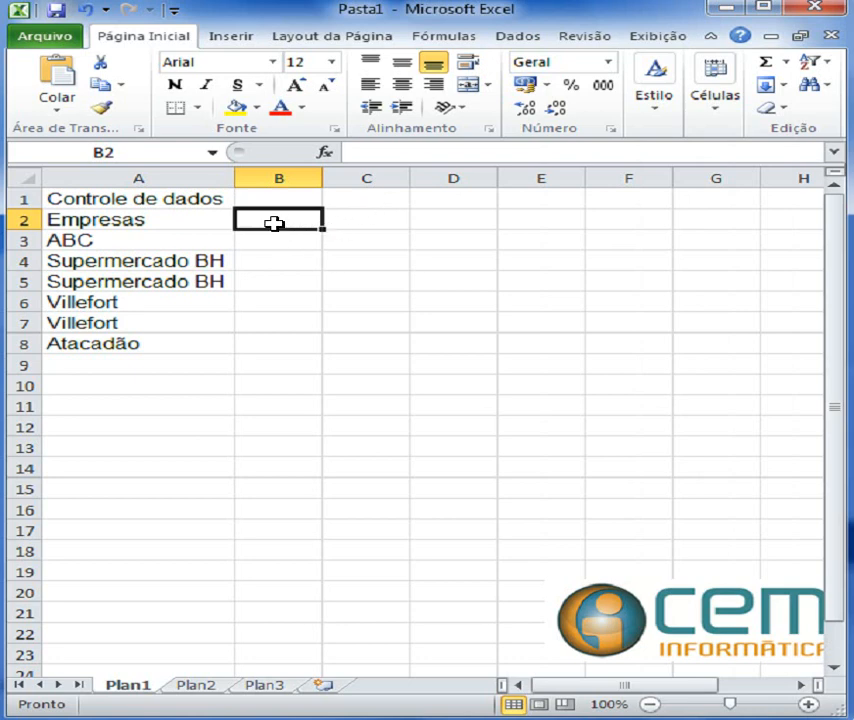
text(Produtos)
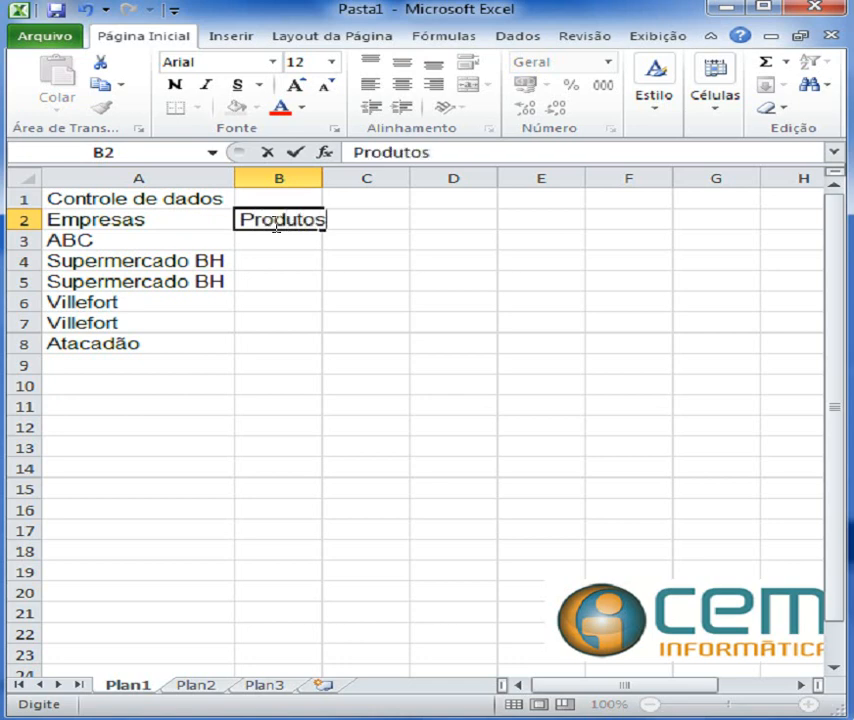
key(Return)
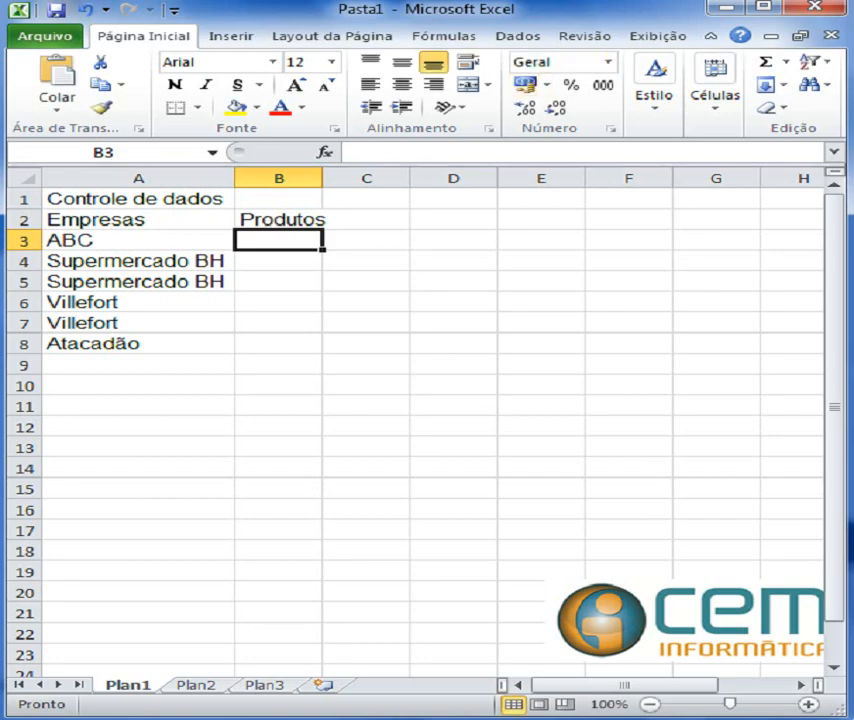
Following the product list in the Aula Filtrar workbook, enter "Arroz", "Feijão" and "Açúcar" in cells B3 to B5 of Pasta1.
drag(853, 7, 801, 8)
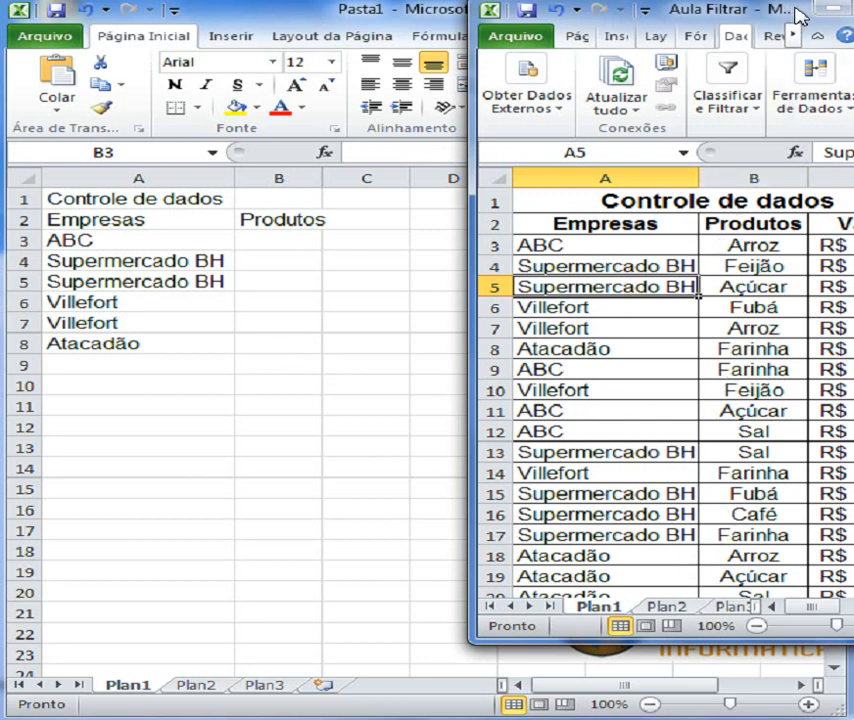
drag(795, 8, 853, 8)
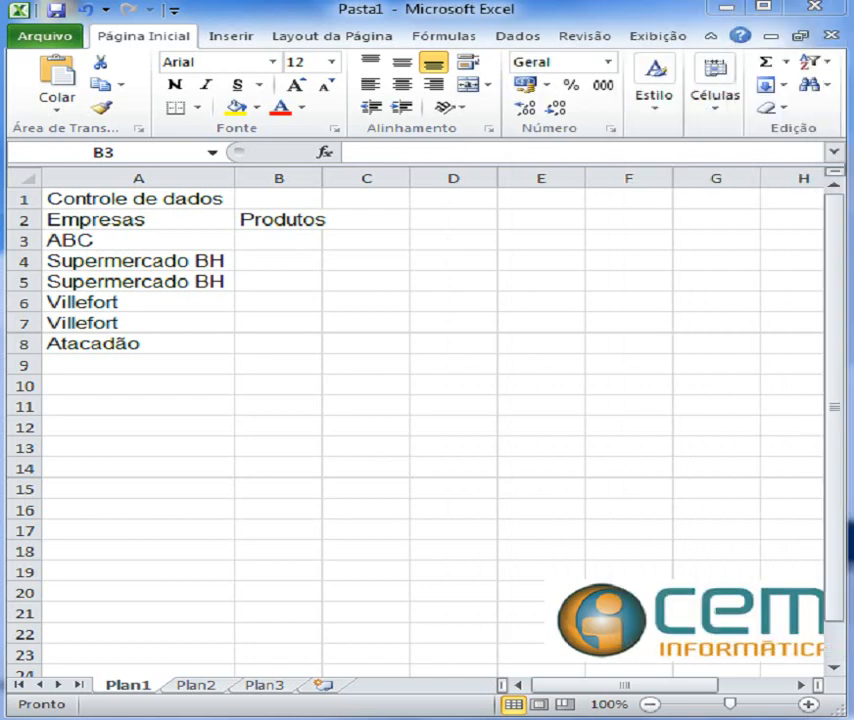
click(278, 238)
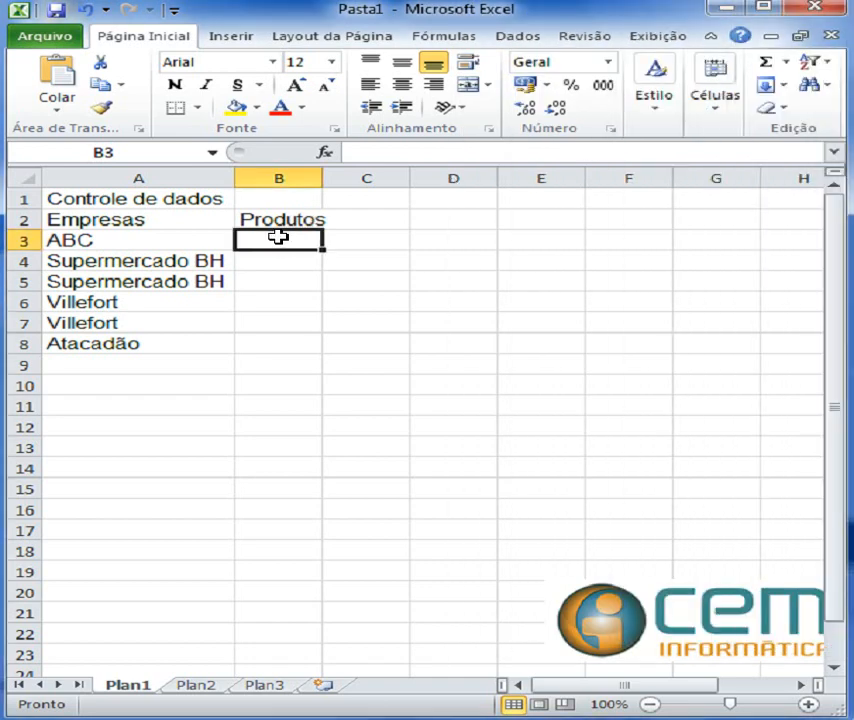
text(Arroz)
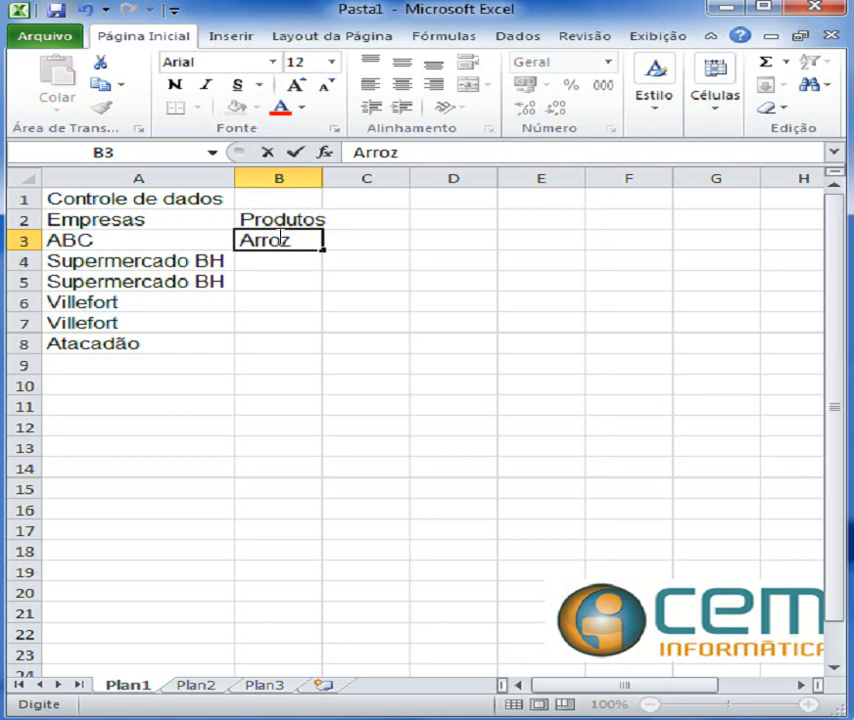
key(Return)
text(Feijão)
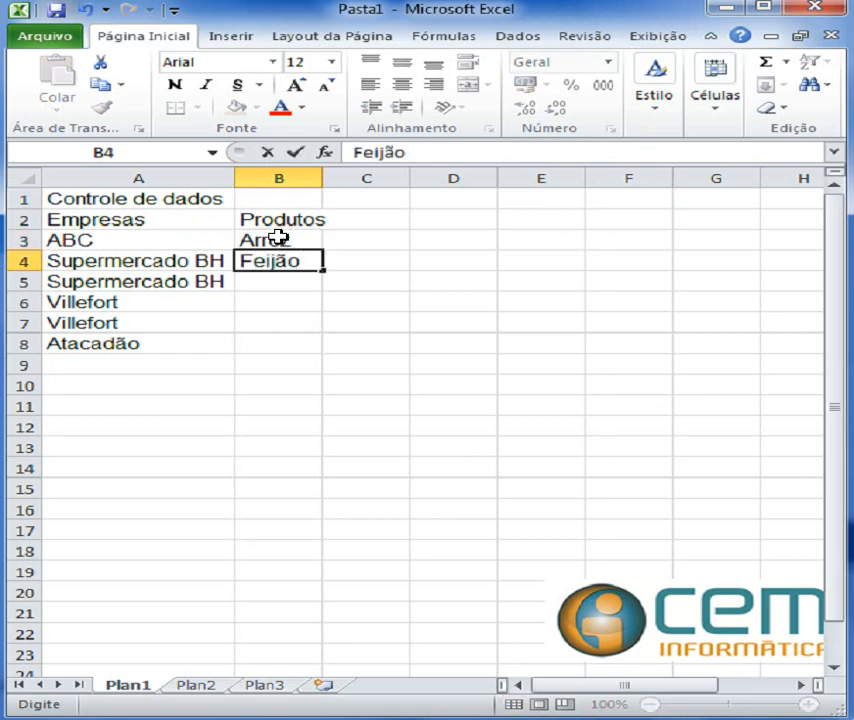
key(Return)
text(A)
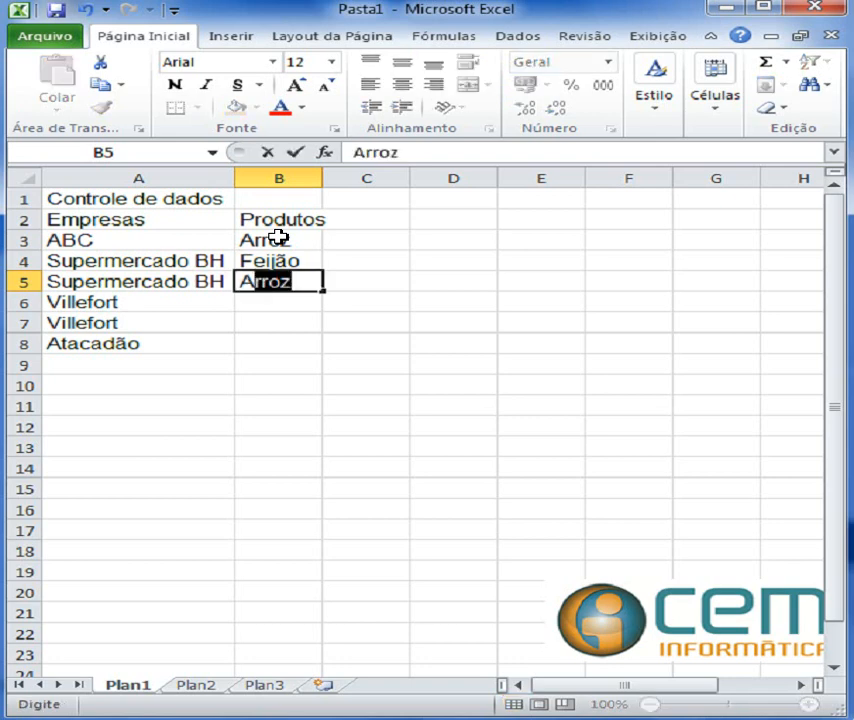
text(çúcar)
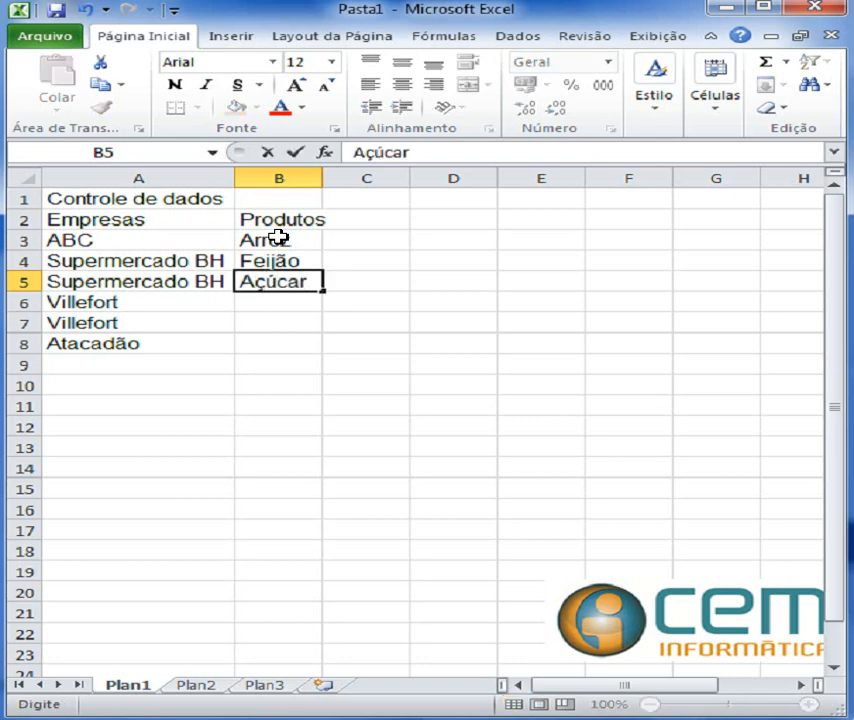
key(Return)
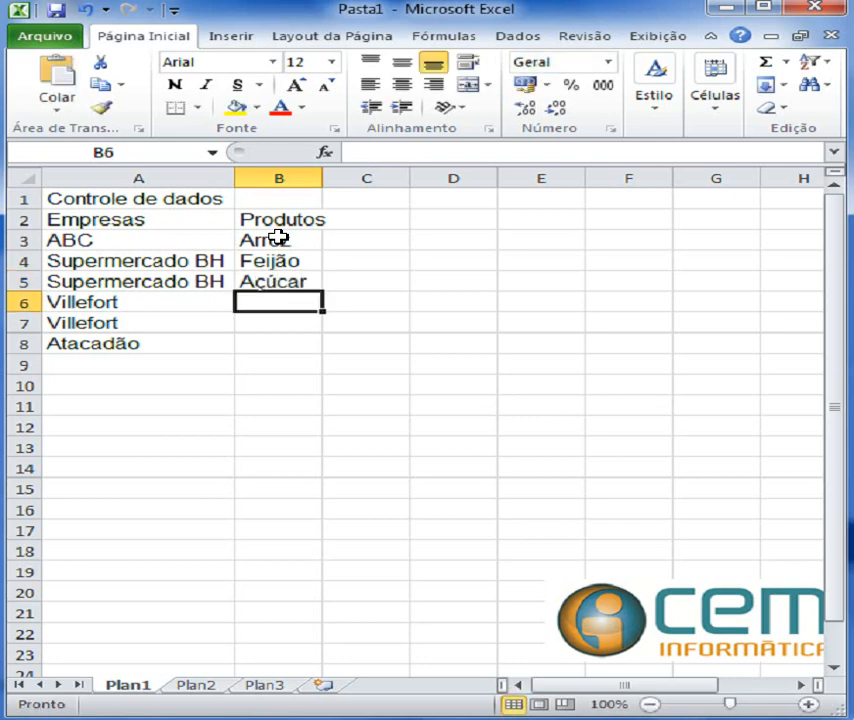
Enter the products "Fubá", "Arroz" and "Farinha" in cells B6 to B8 and autofit the width of column B.
text(Fubá)
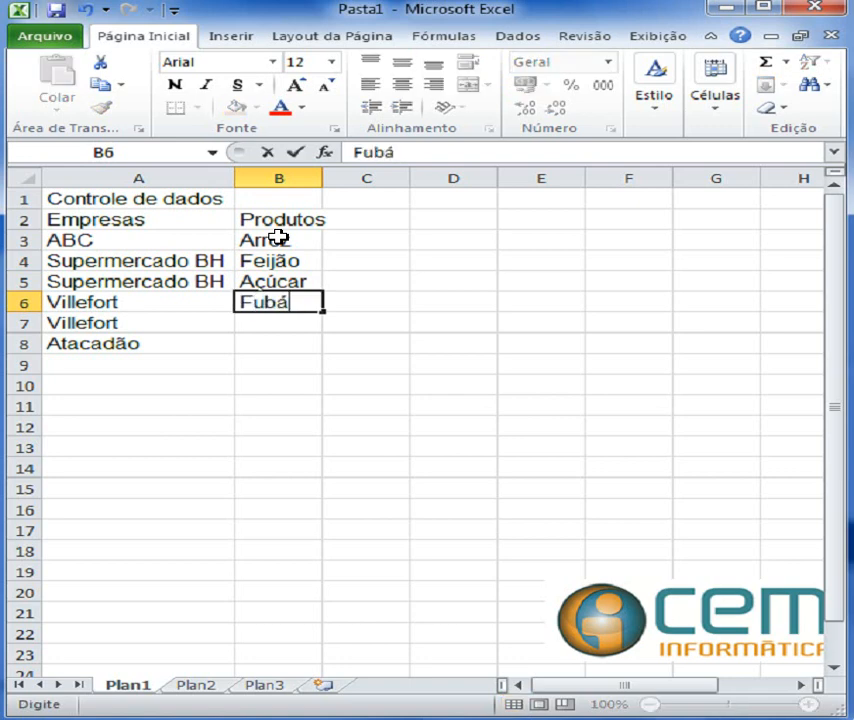
key(Return)
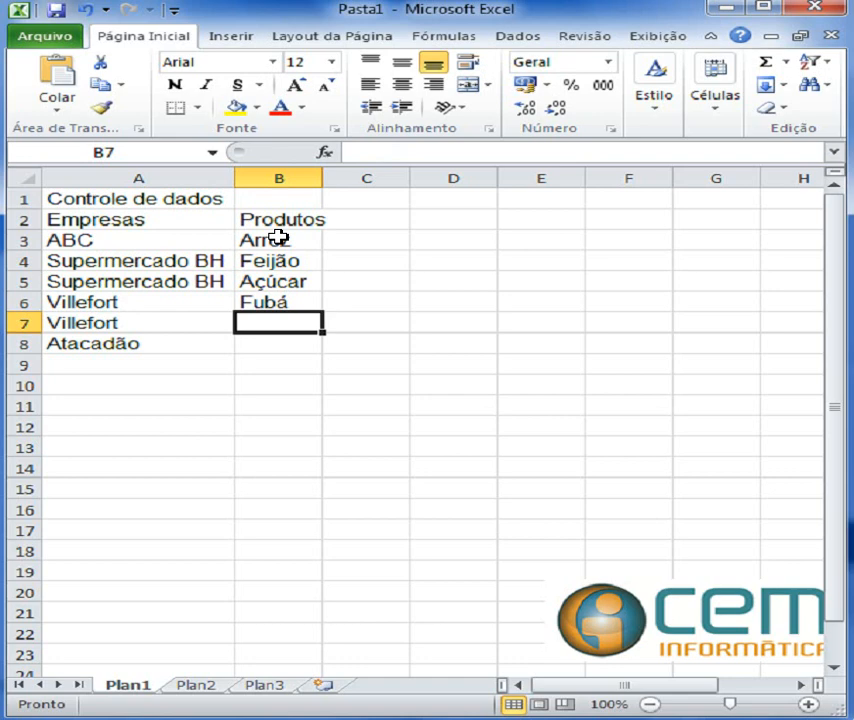
text(A)
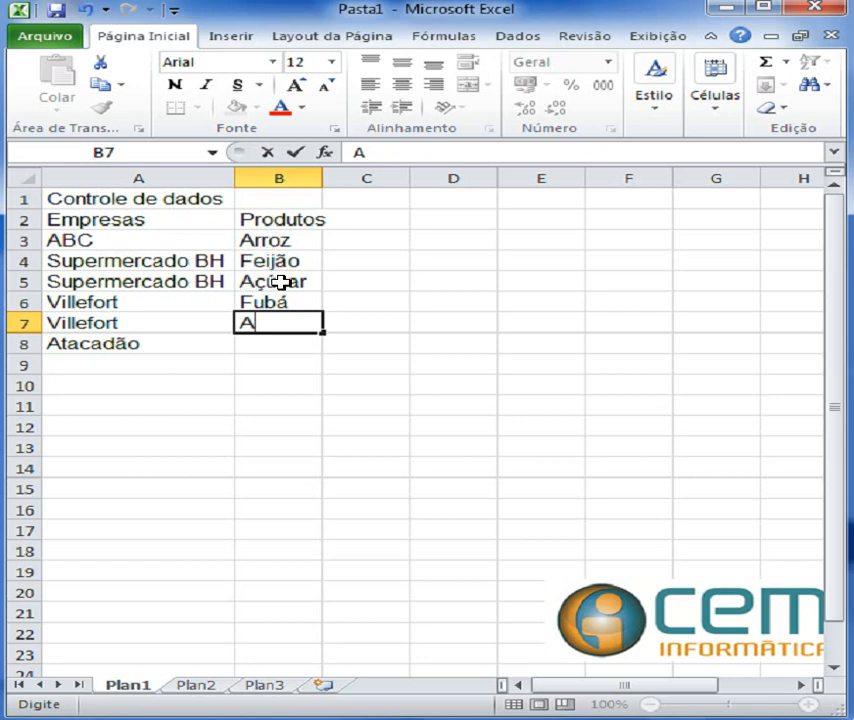
text(r)
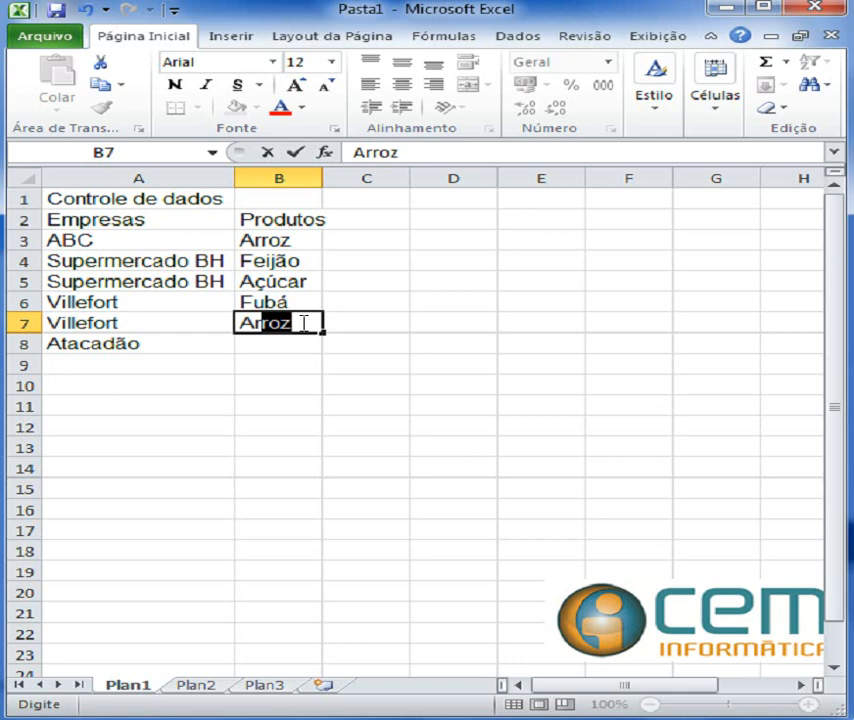
key(Return)
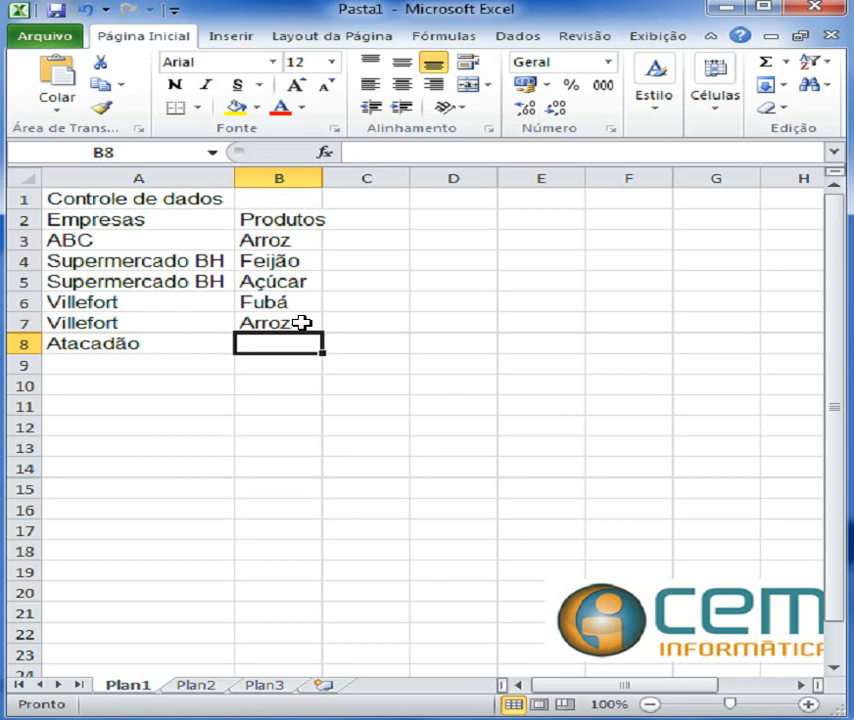
text(F)
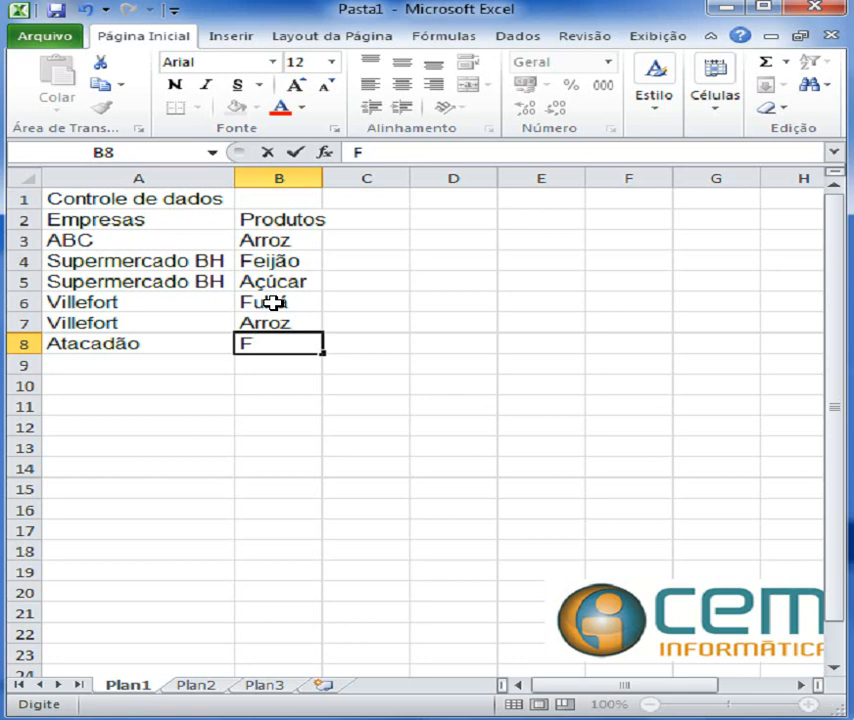
text(a)
click(279, 344)
text(rinha)
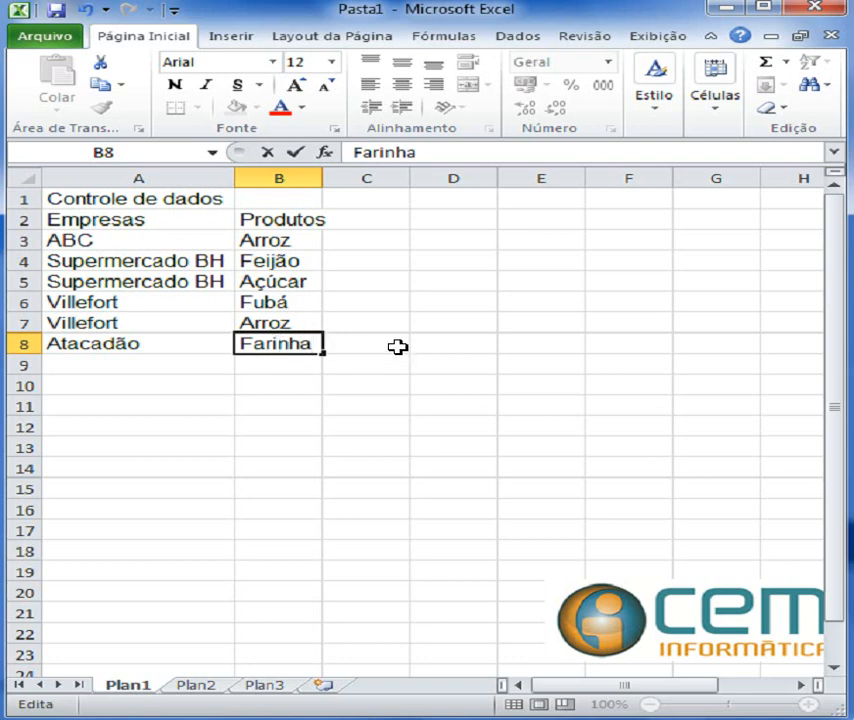
key(Return)
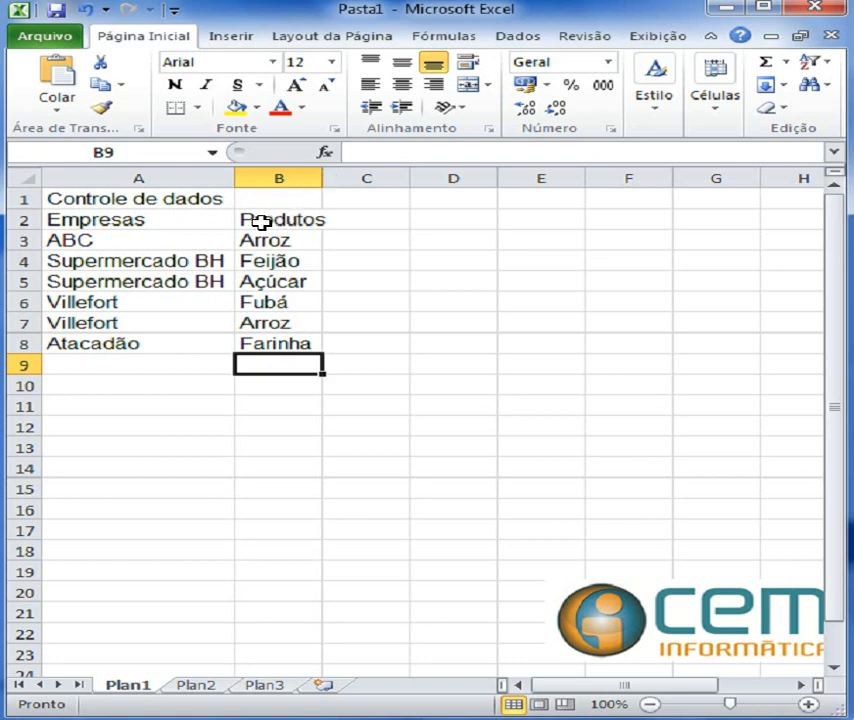
double_click(322, 178)
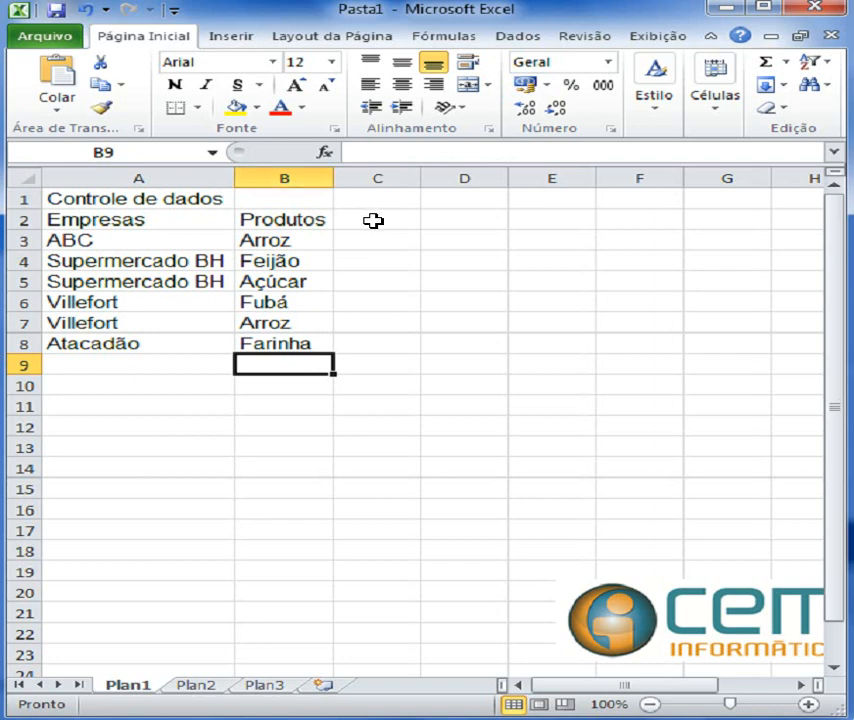
Consult the third column's heading in the Aula Filtrar workbook and enter the heading "Valor" in cell C2 of Pasta1.
click(373, 221)
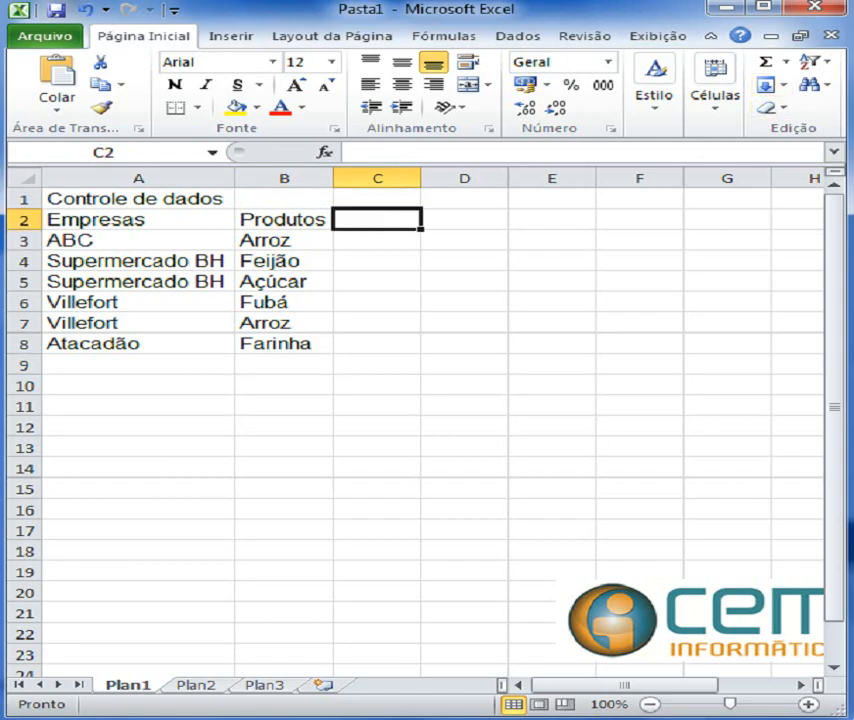
drag(853, 38, 707, 49)
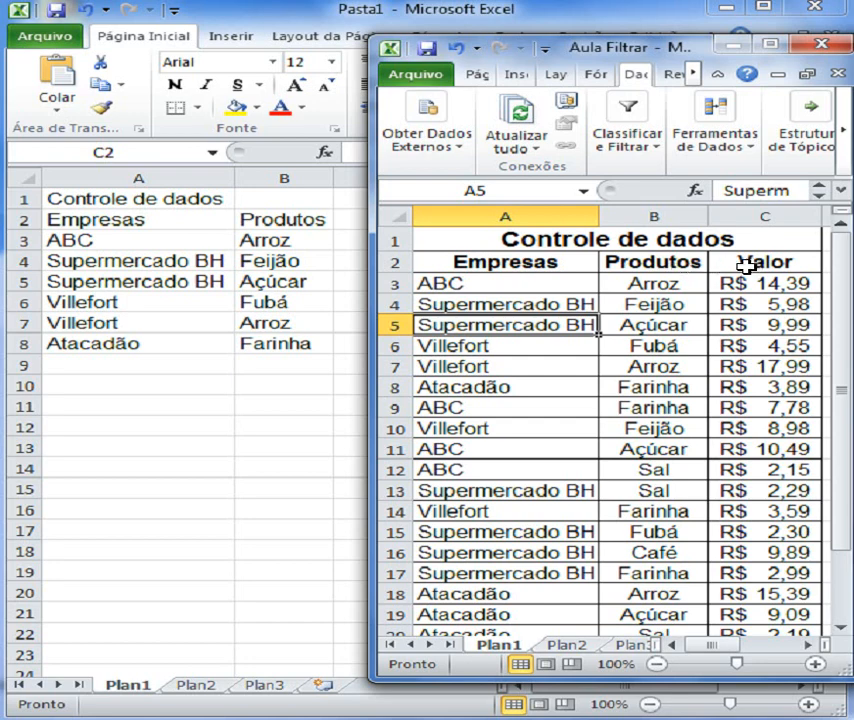
drag(695, 44, 853, 66)
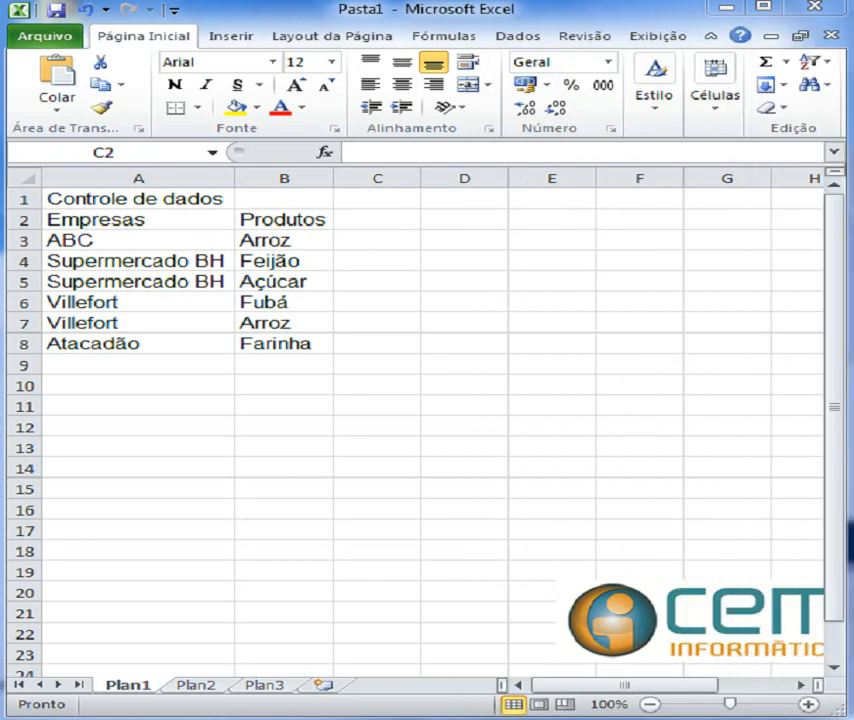
click(373, 221)
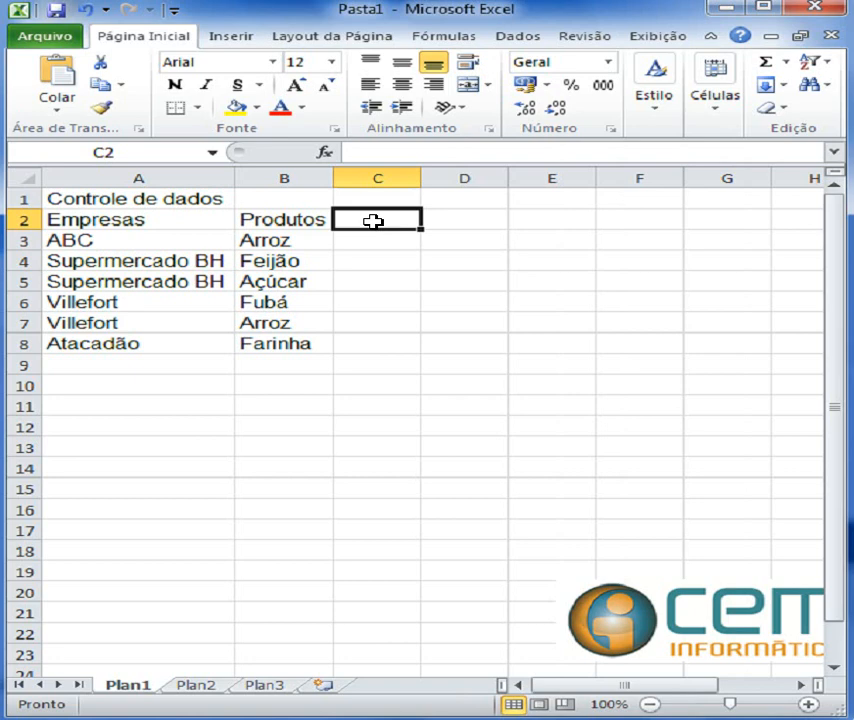
text(Vao)
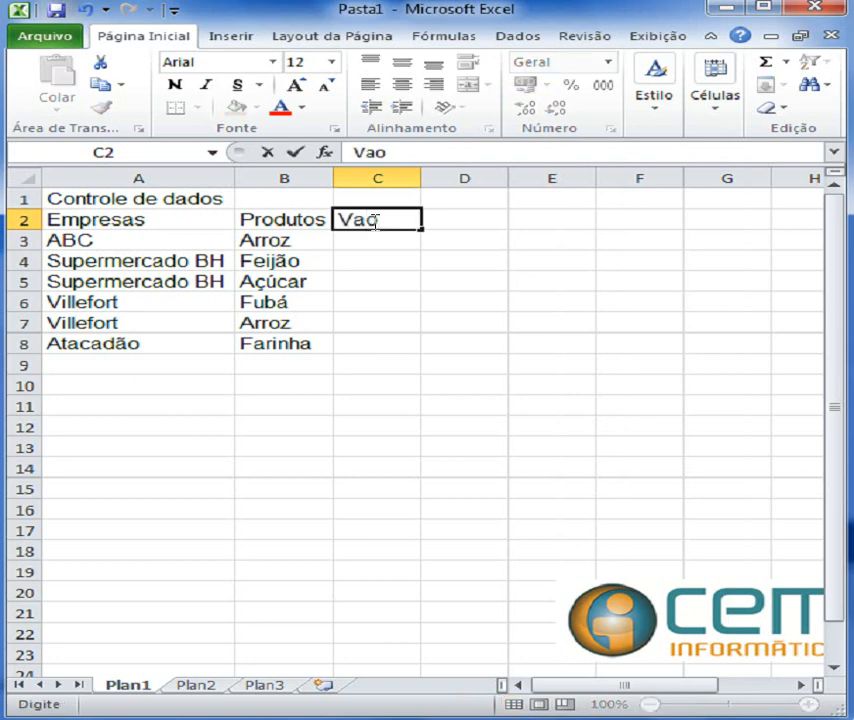
key(BackSpace)
text(lor)
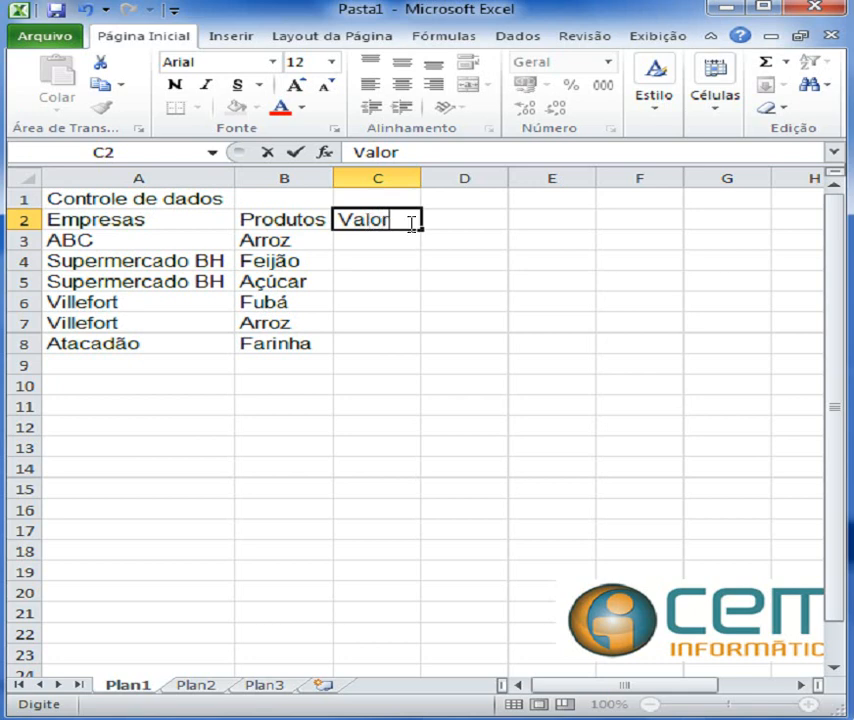
key(Return)
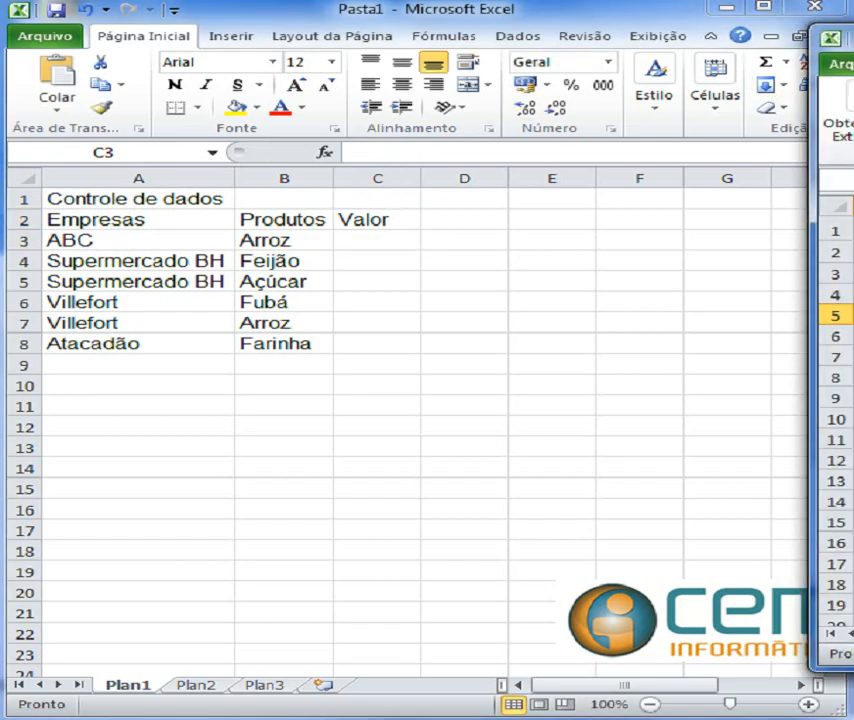
Review the prices in the Valor column of the Aula Filtrar workbook and enter 14,39 in cell C3 of Pasta1.
drag(853, 38, 698, 25)
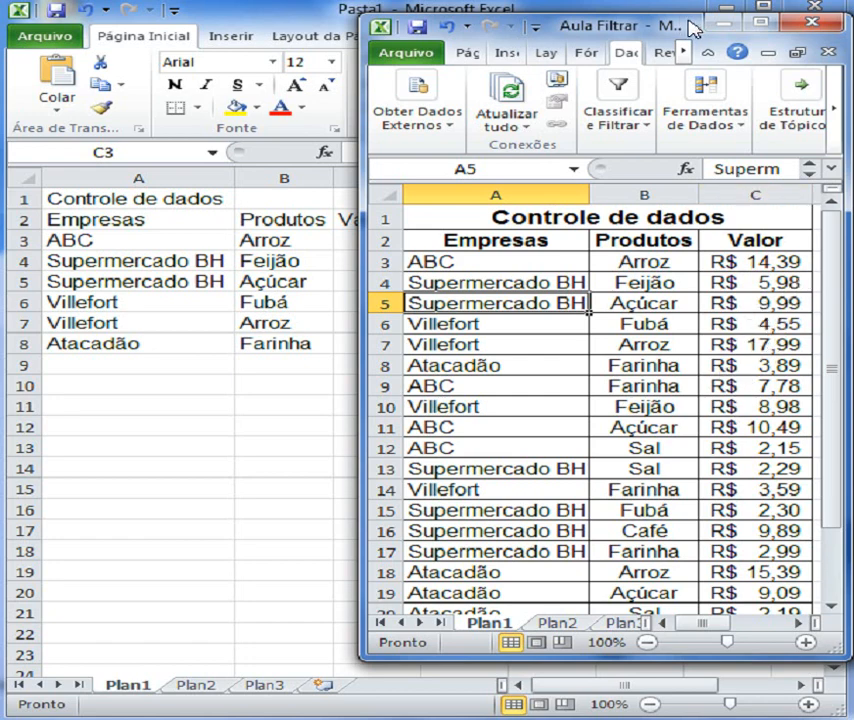
mouse_move(693, 30)
mouse_down()
mouse_move(850, 33)
mouse_move(693, 30)
mouse_up()
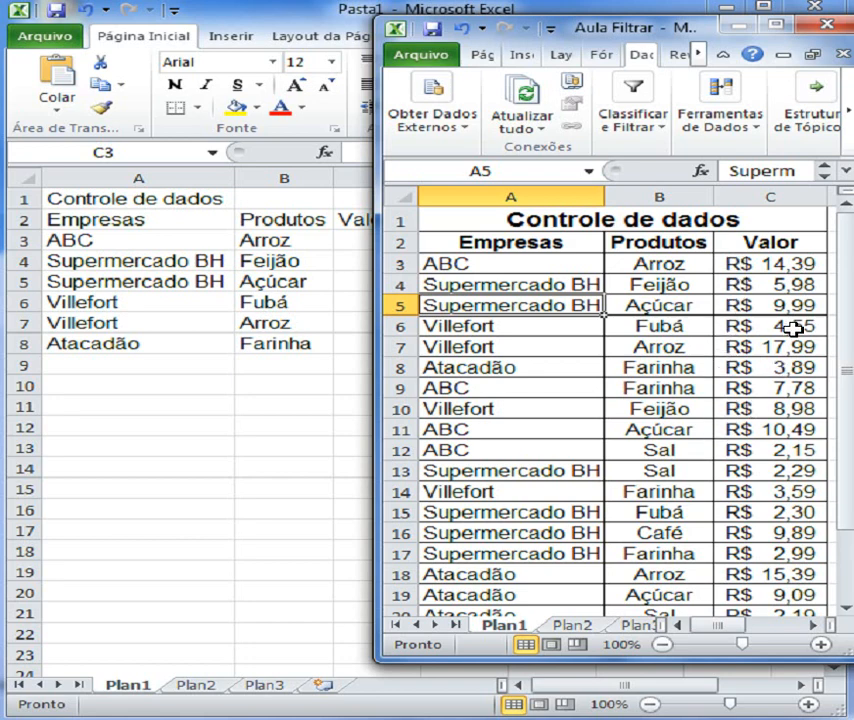
drag(785, 367, 743, 388)
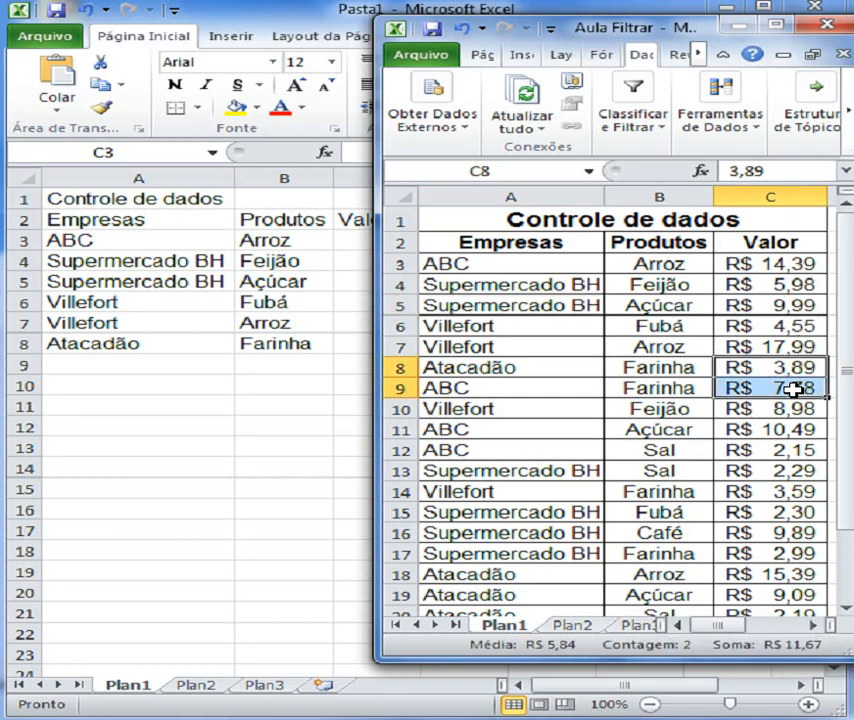
click(768, 346)
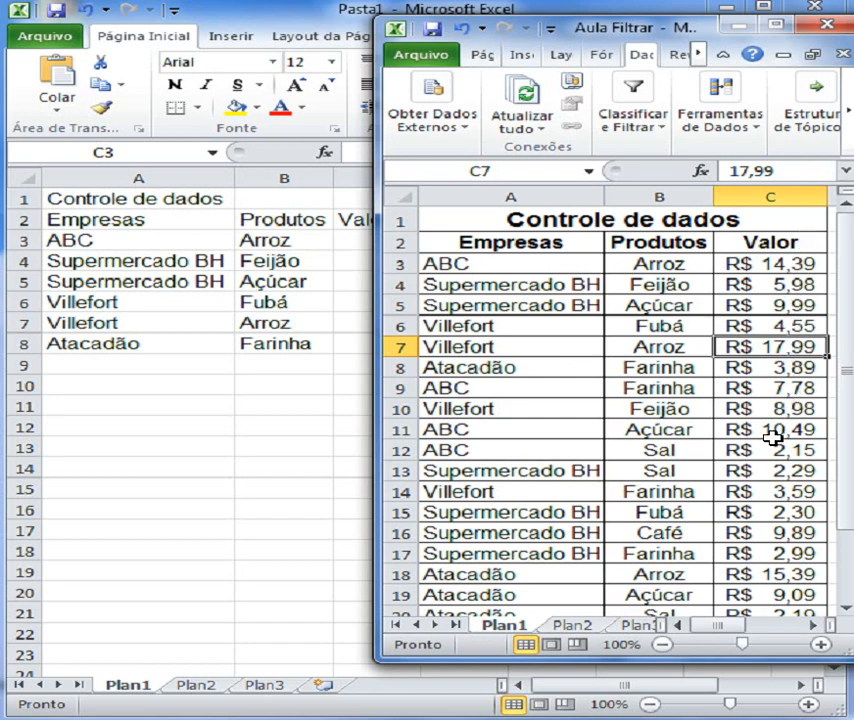
click(740, 24)
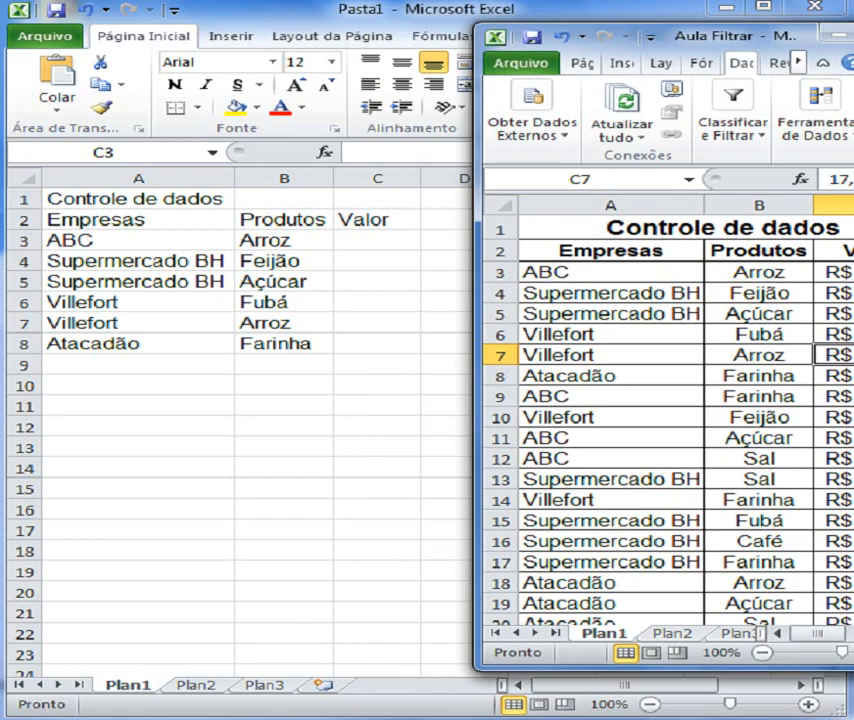
click(382, 238)
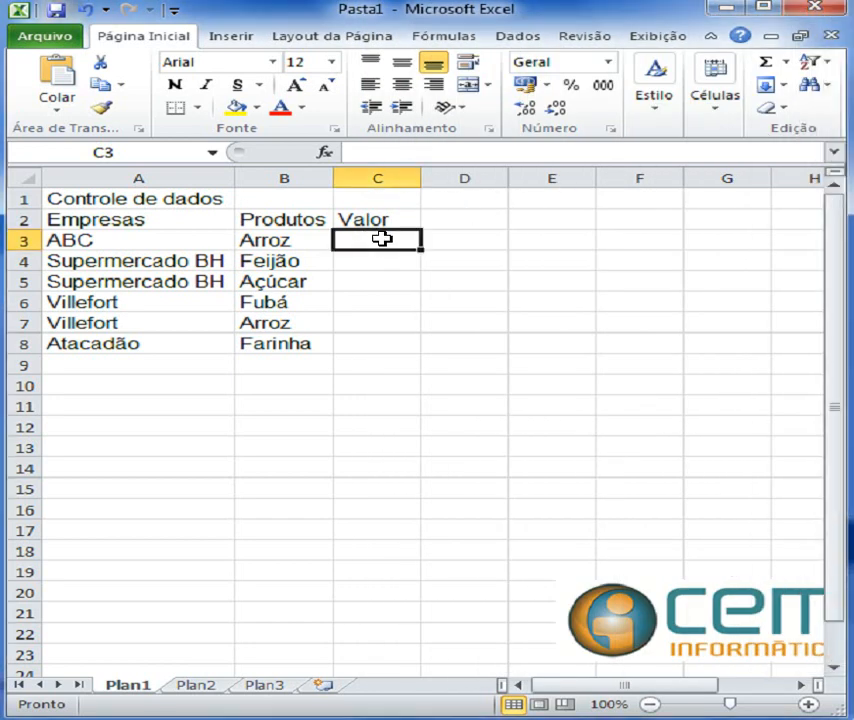
text(14)
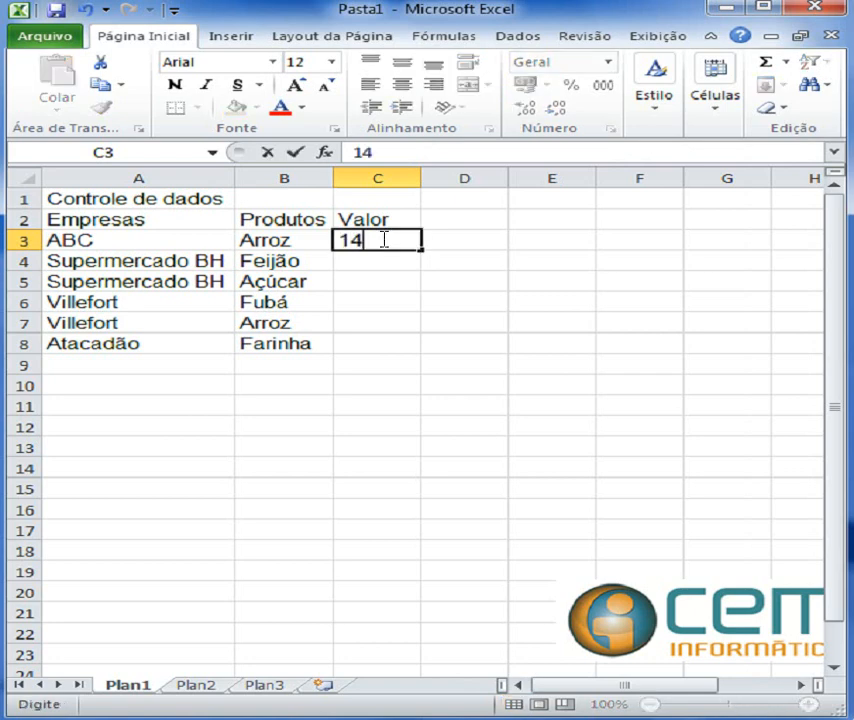
text(,39)
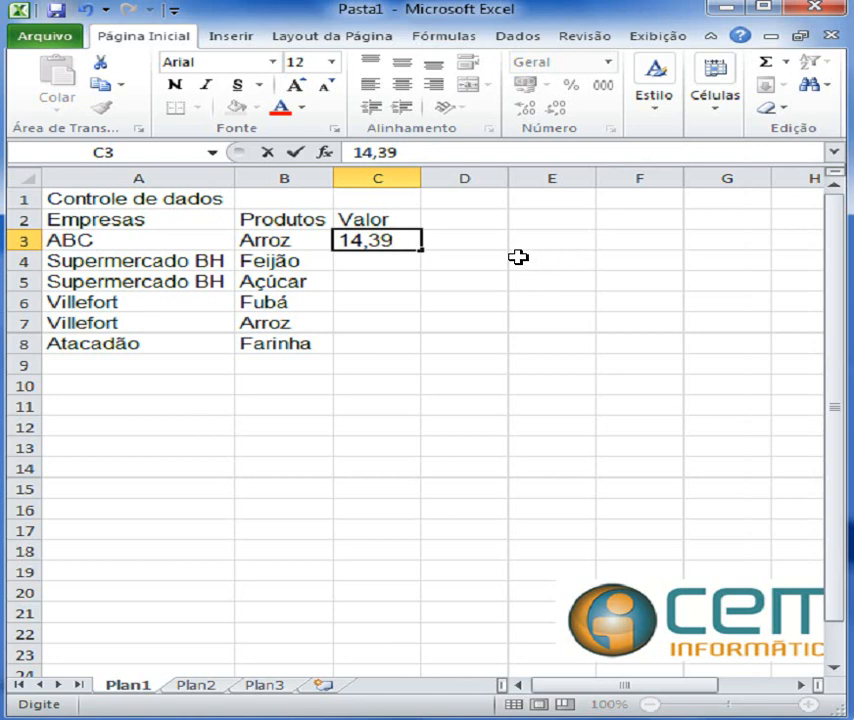
key(Return)
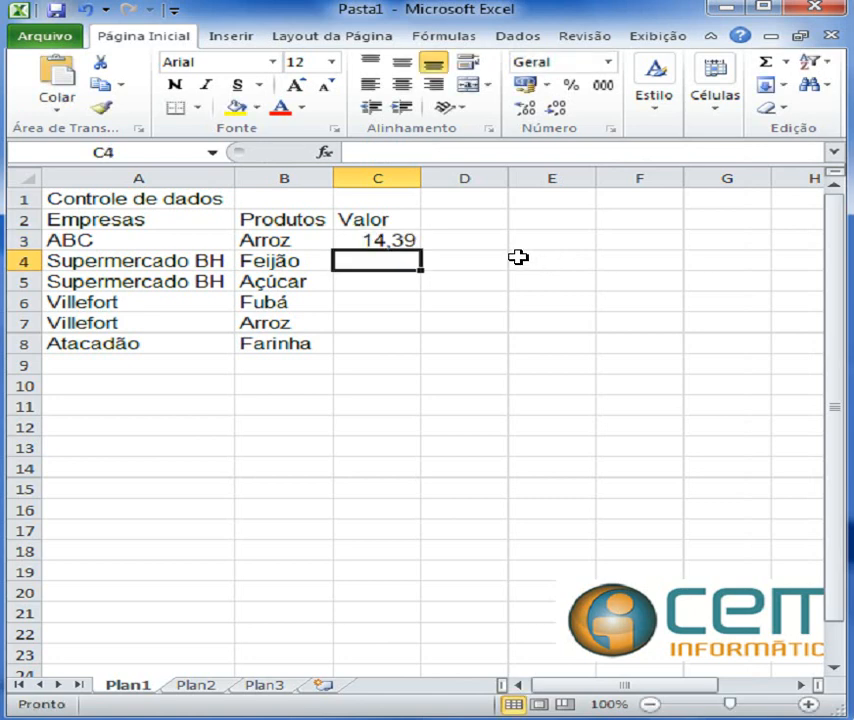
Enter the values 5,98, 9,99 and 4,55 in cells C4 to C6 of the Valor column.
text(5,98)
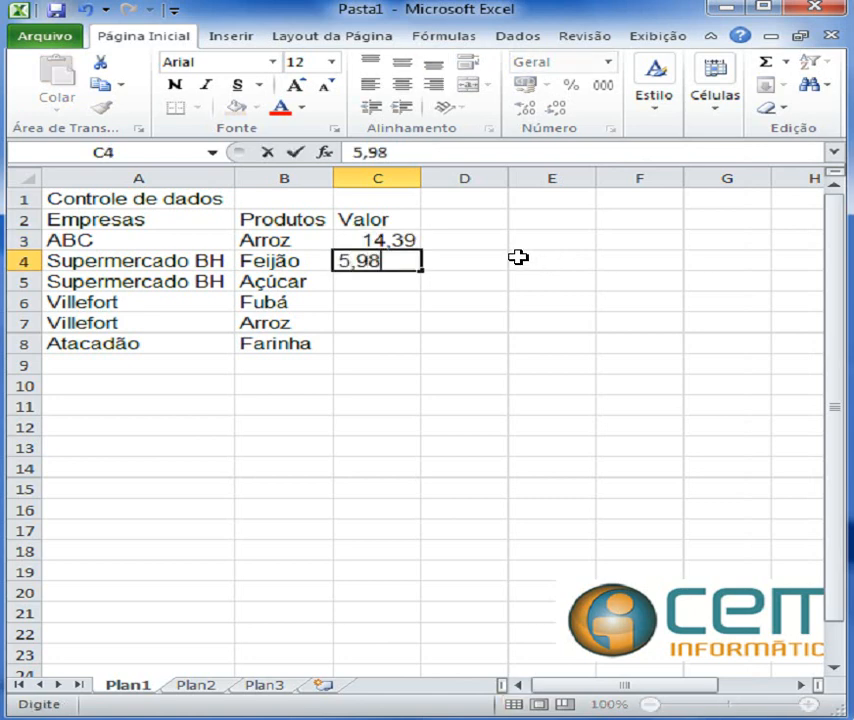
key(Return)
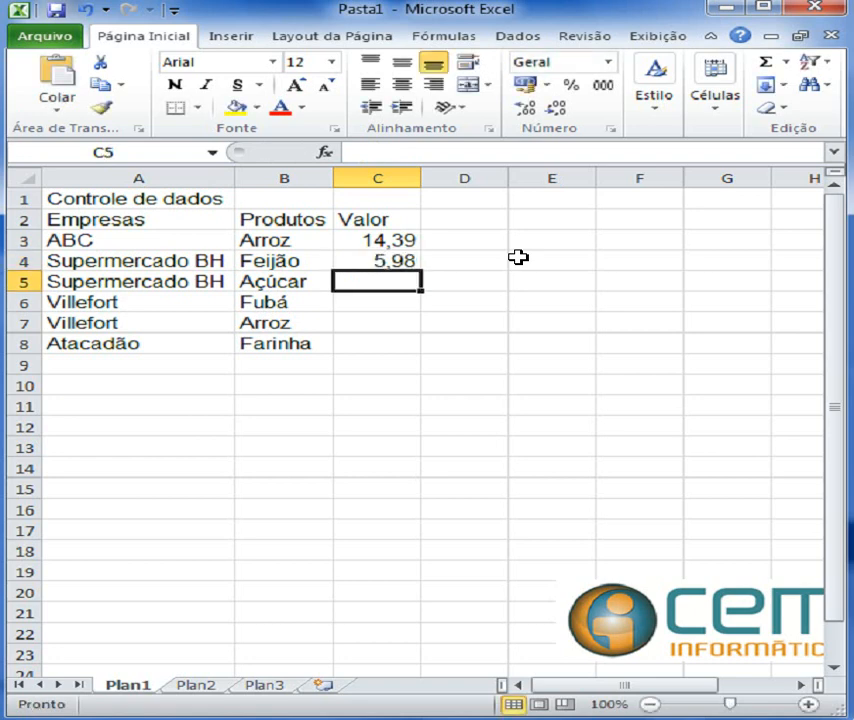
text(9,99)
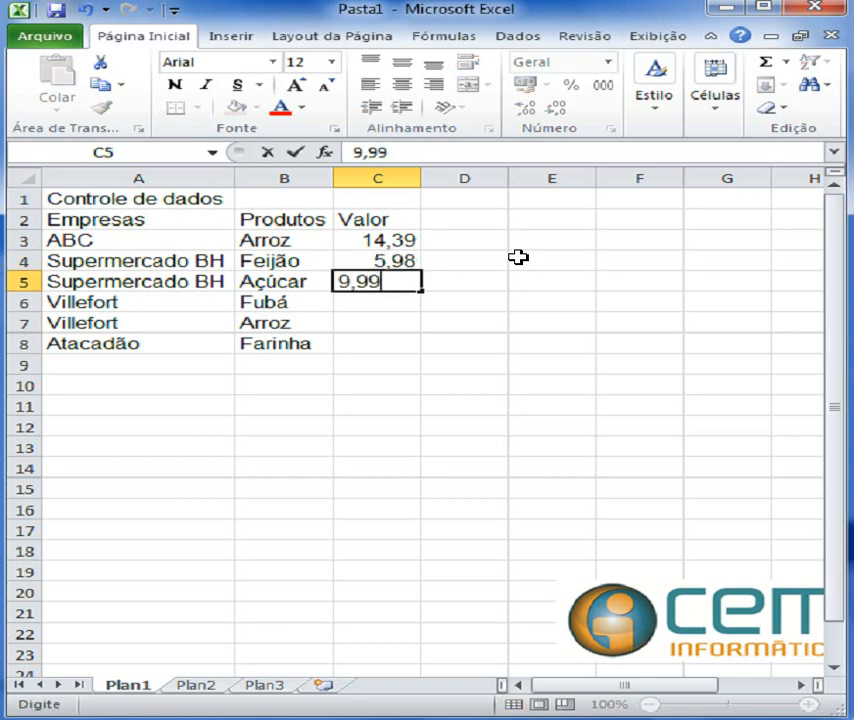
key(Return)
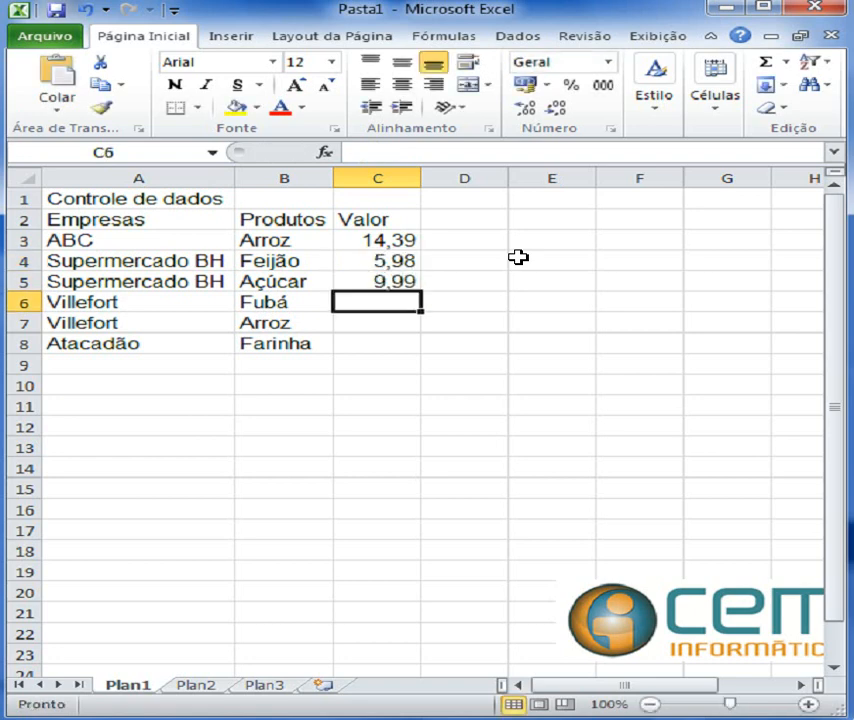
text(4,55)
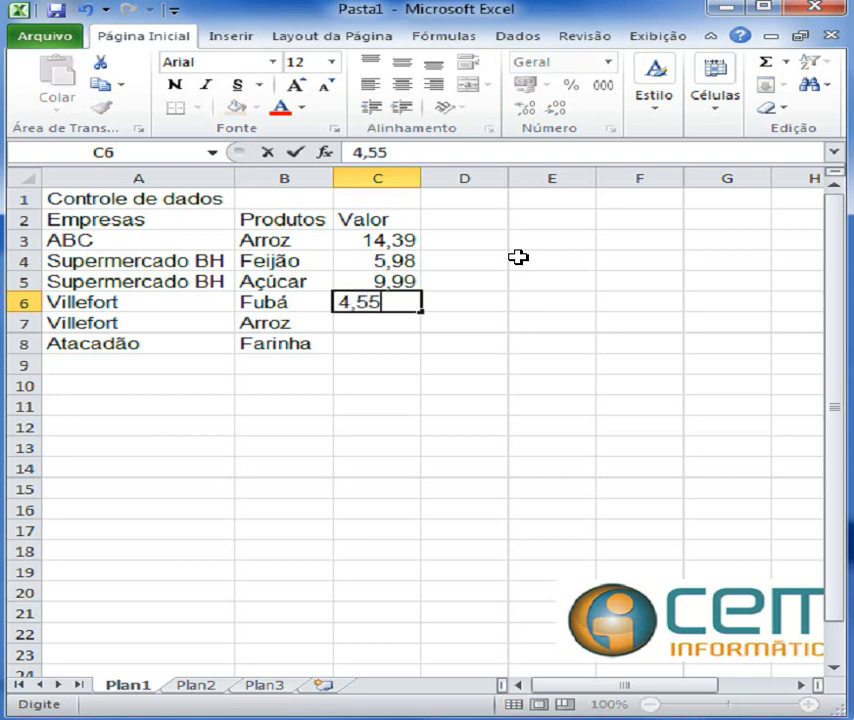
key(Return)
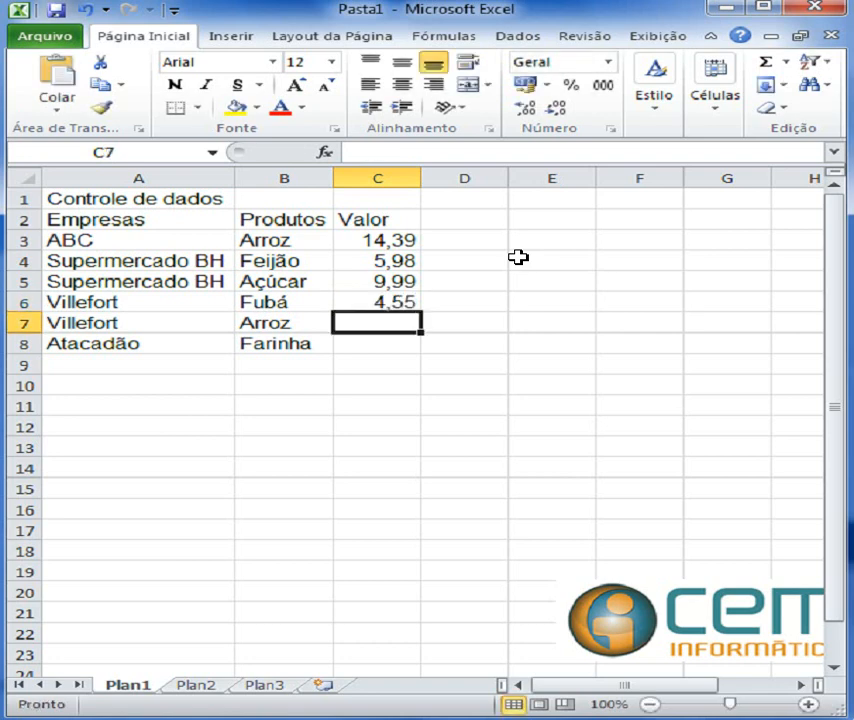
Complete the Valor column by entering 17,99 in cell C7 and 3,89 in cell C8.
text(17,)
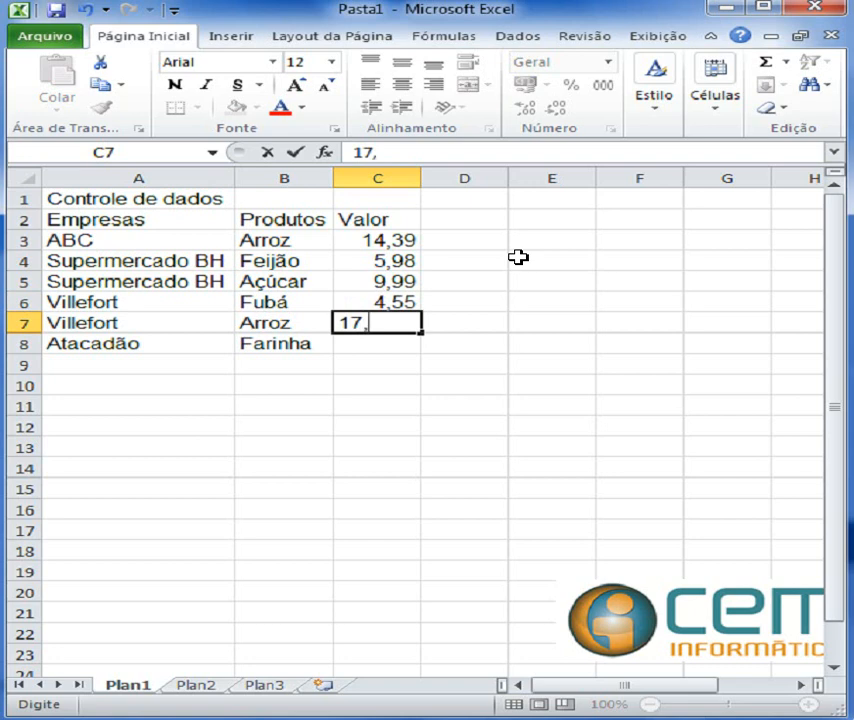
text(99)
key(Return)
text(3,89)
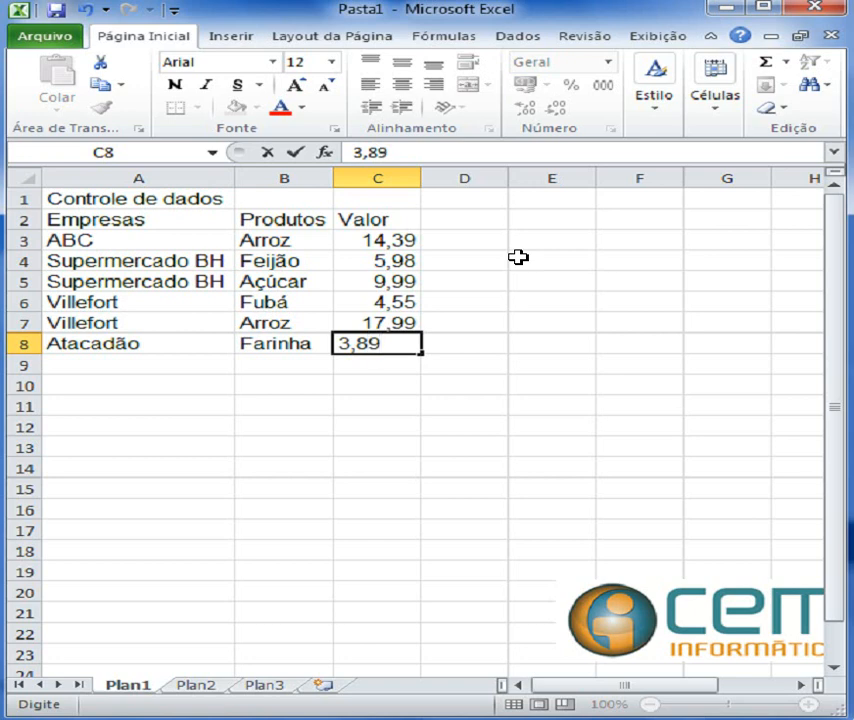
key(Return)
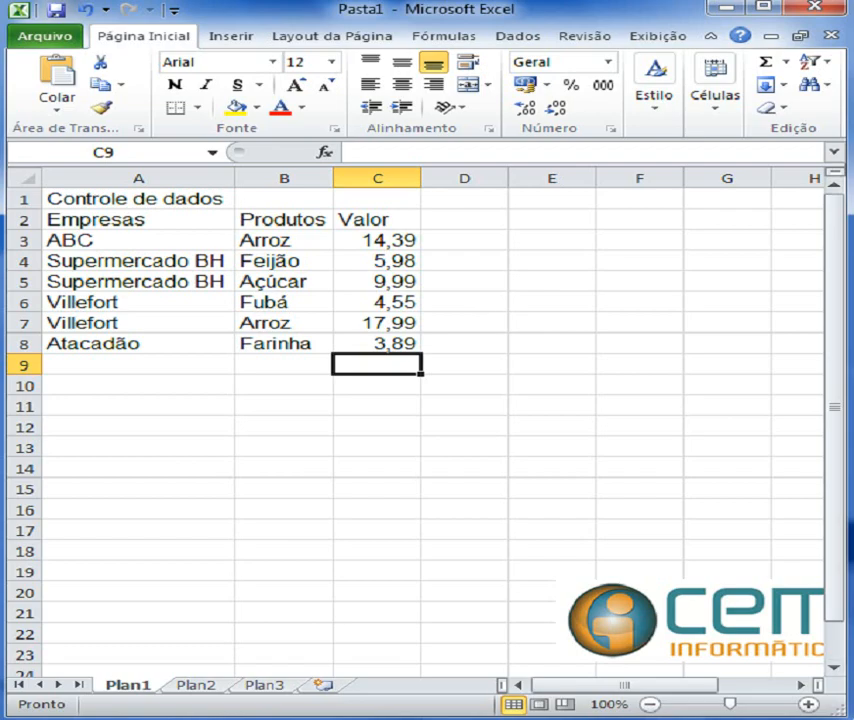
drag(853, 12, 853, 40)
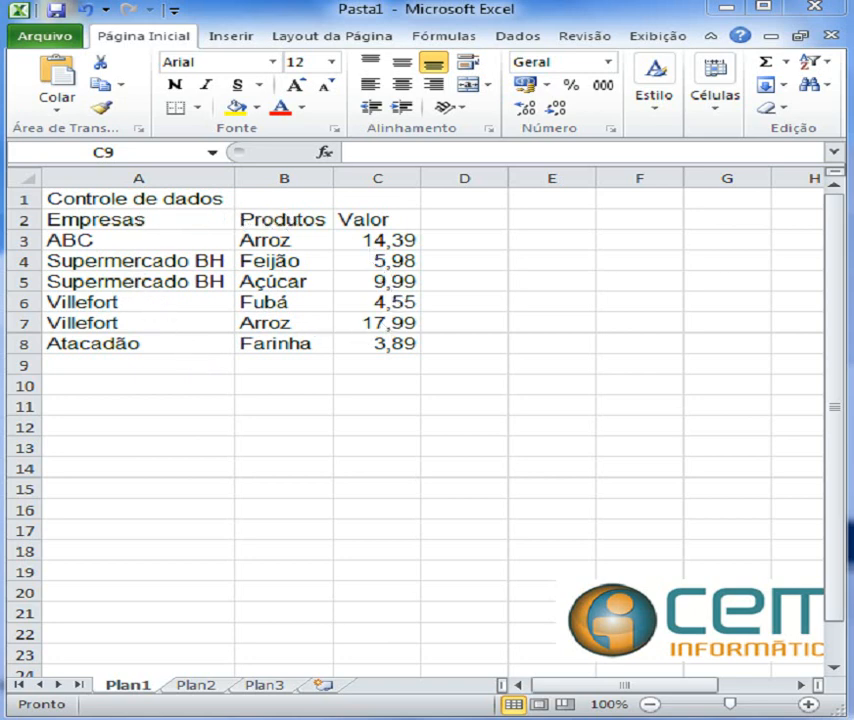
Compare the entries in the finished table with the reference table in the Aula Filtrar workbook.
drag(853, 62, 747, 52)
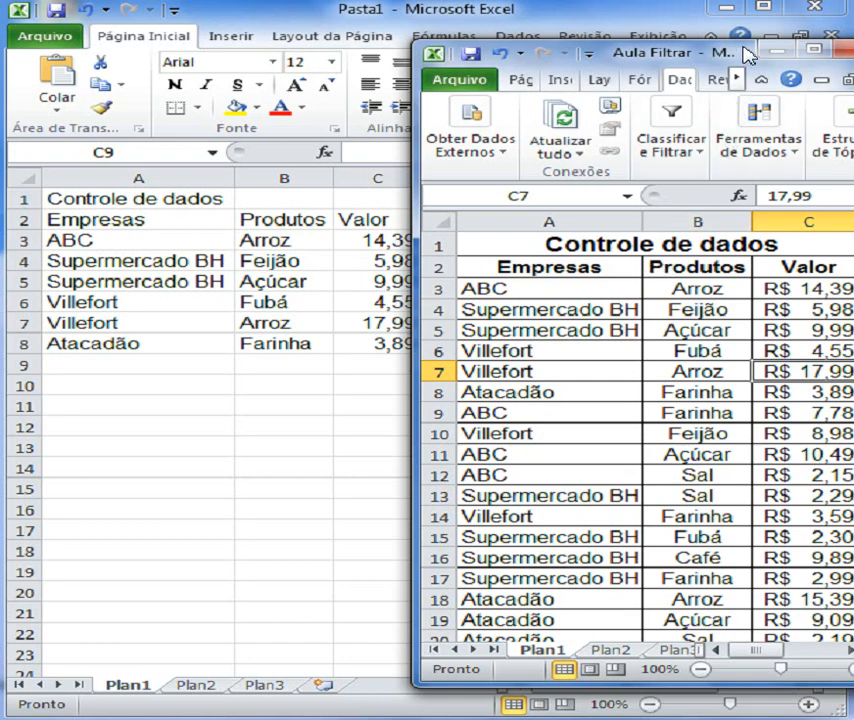
drag(748, 57, 853, 42)
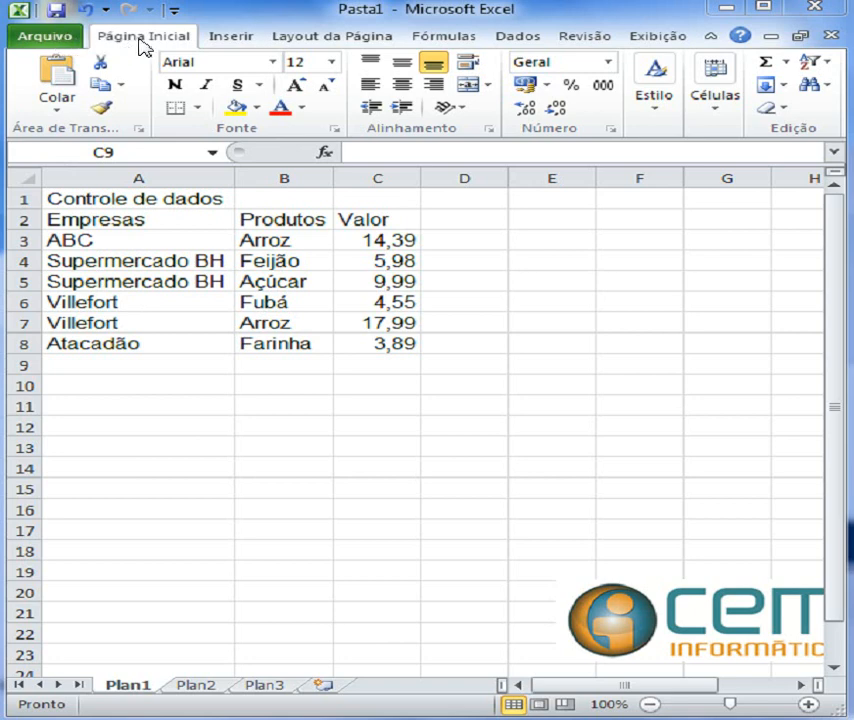
Start saving the Pasta1 workbook with Save As and choose Área de Trabalho as the destination folder.
click(43, 38)
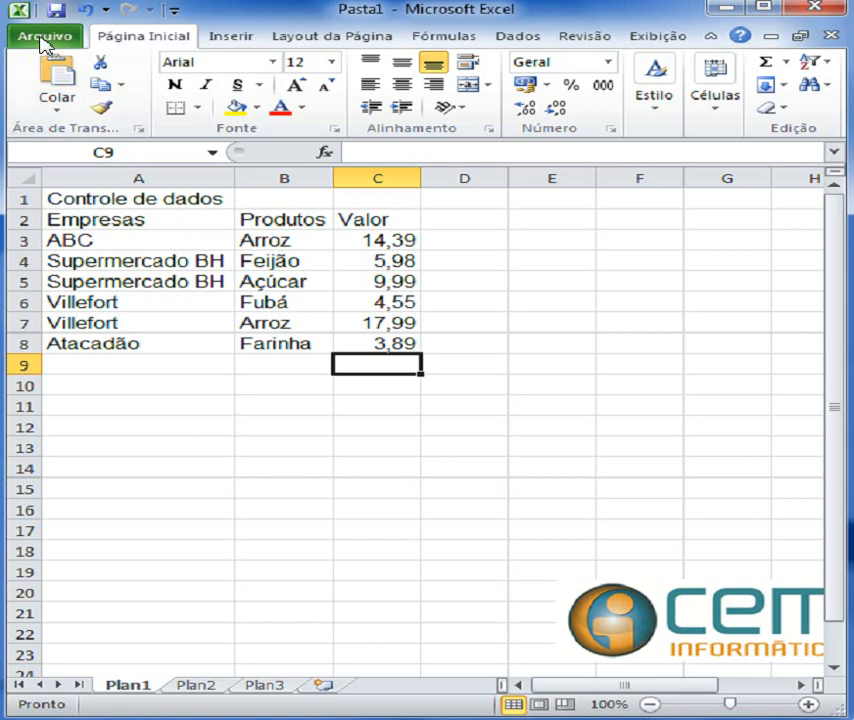
click(44, 40)
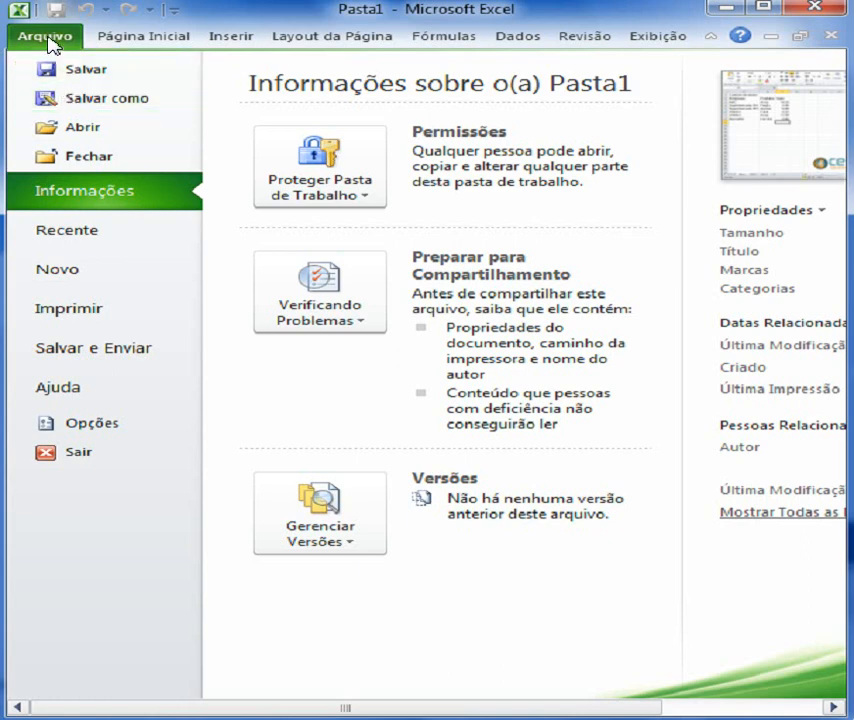
click(91, 103)
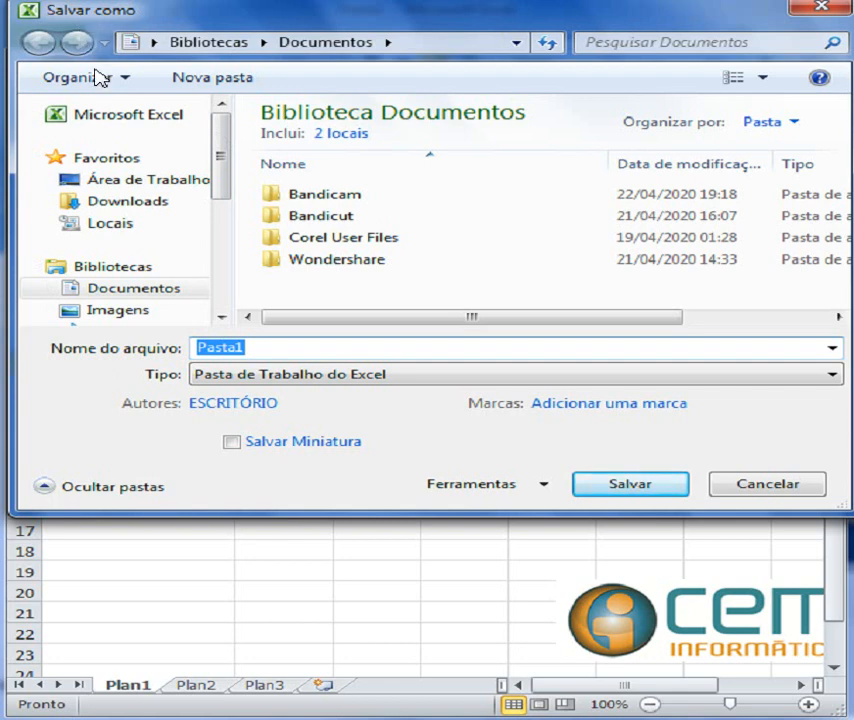
click(133, 182)
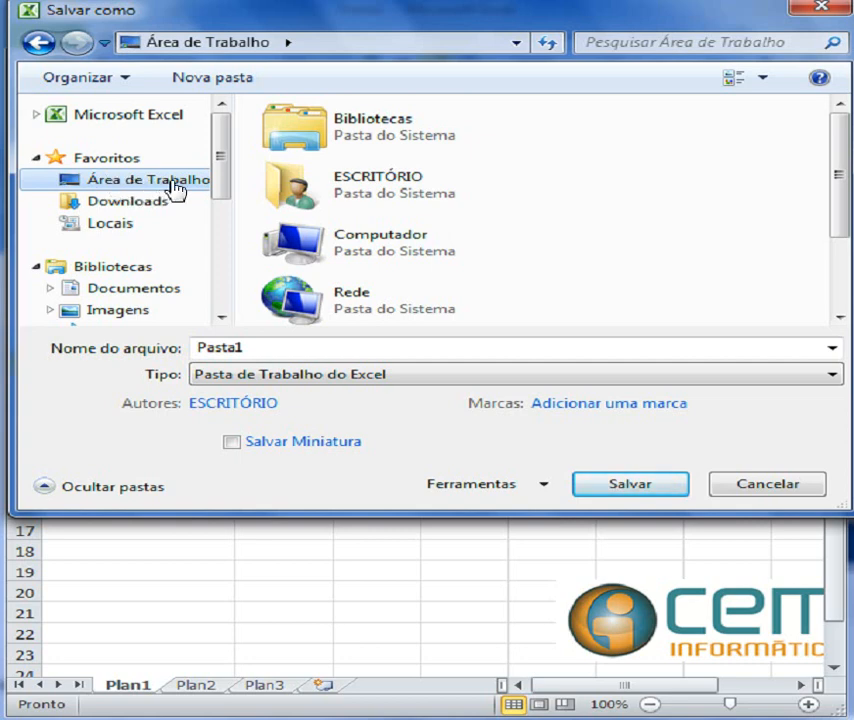
drag(225, 156, 228, 200)
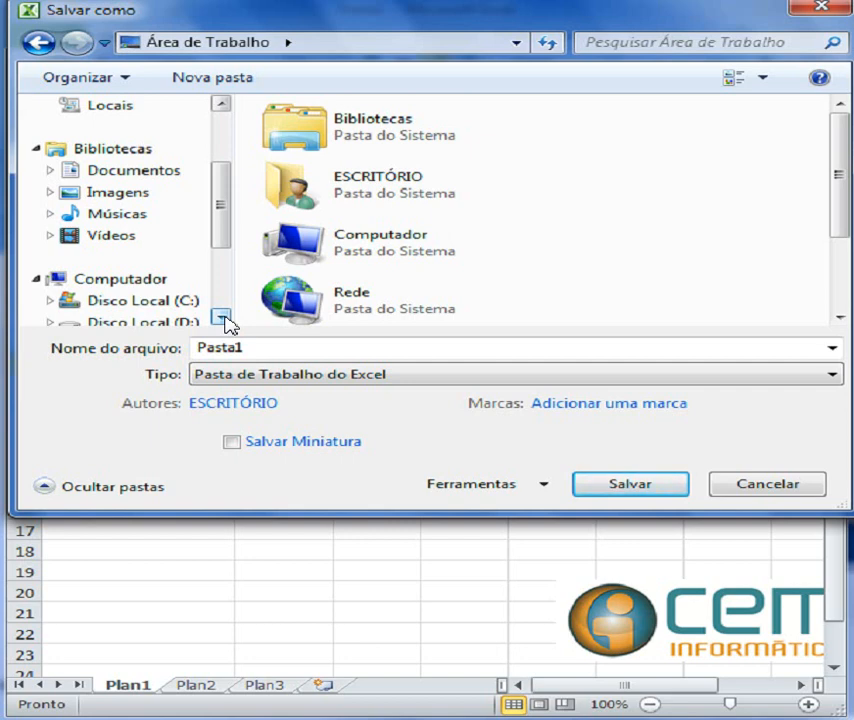
click(221, 105)
click(221, 105)
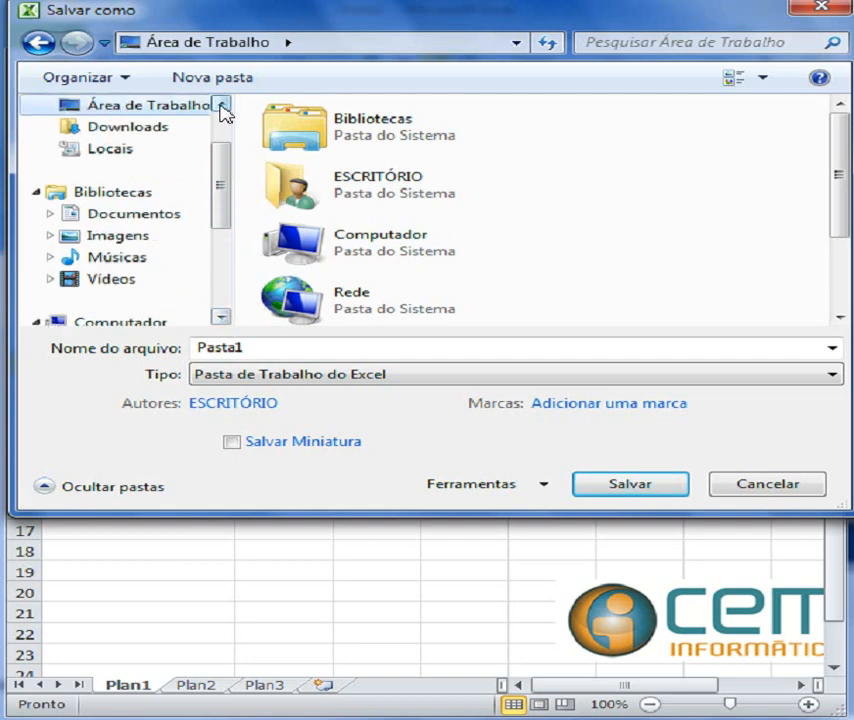
click(221, 105)
click(221, 105)
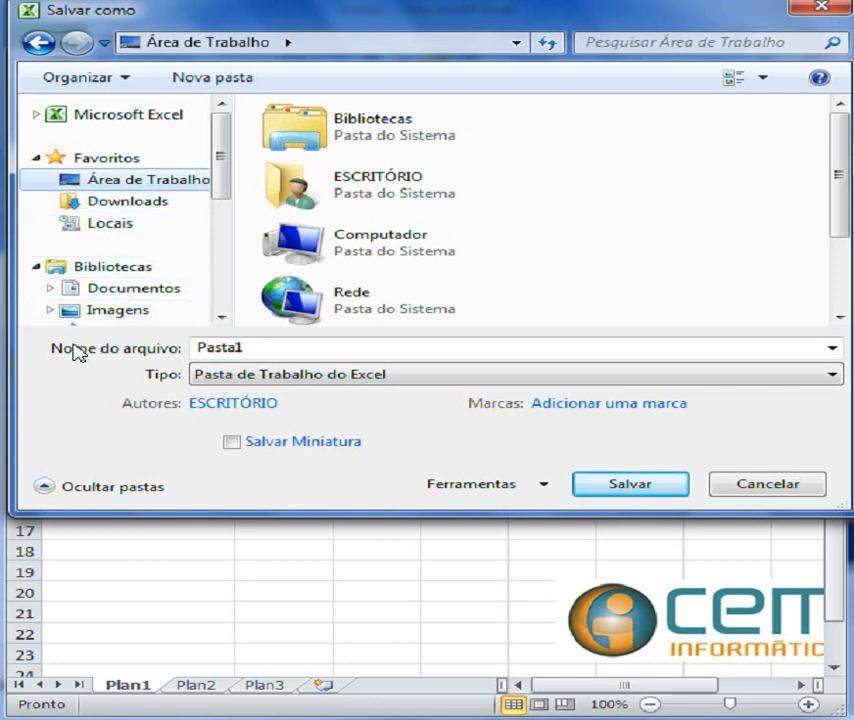
Replace the file name with "Controle de dados" and save it as an Excel workbook.
double_click(270, 347)
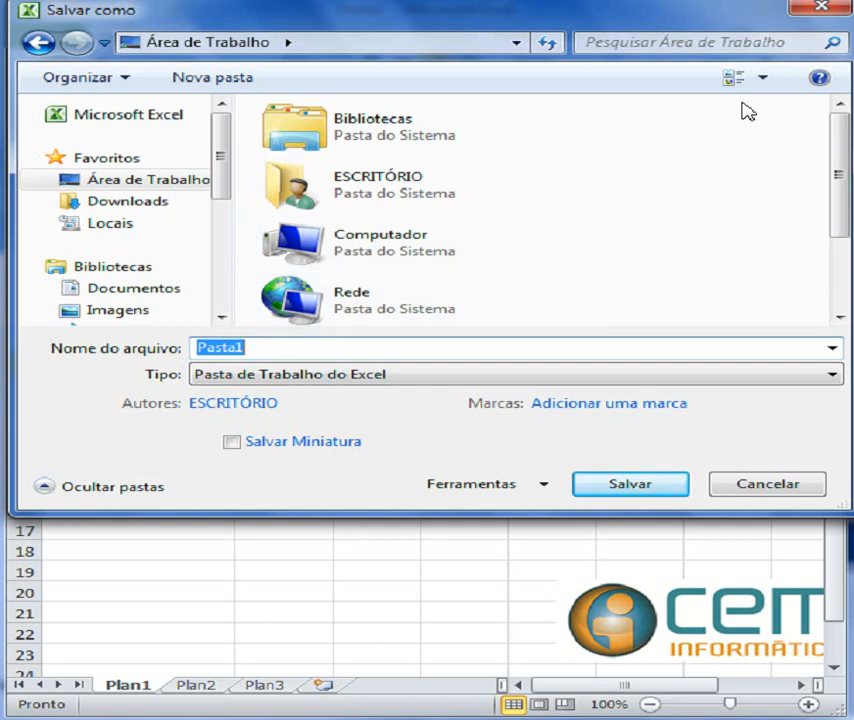
click(323, 350)
key(BackSpace)
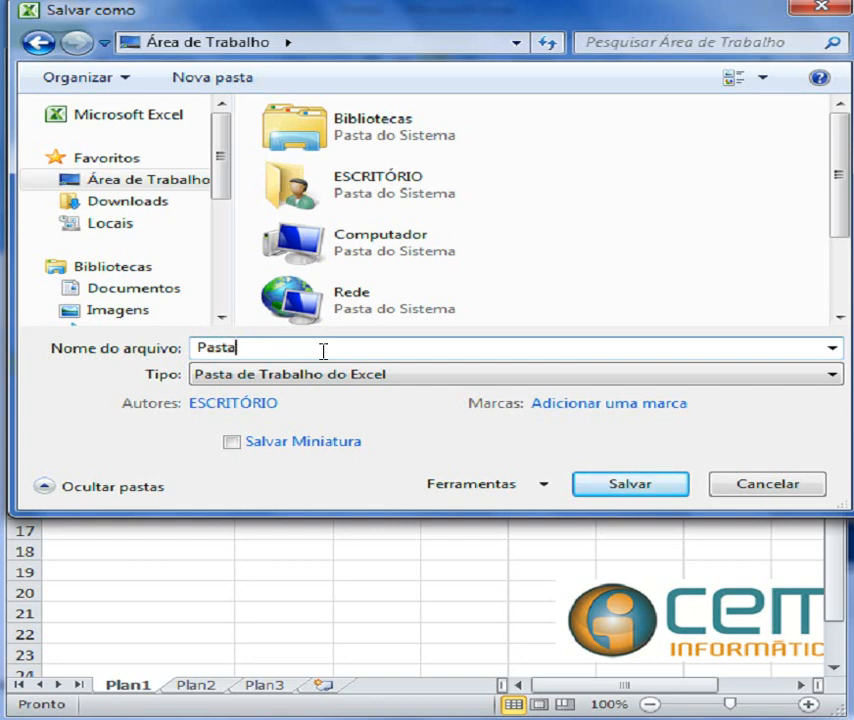
key(BackSpace)
key(BackSpace)
key(BackSpace)
key(BackSpace)
key(BackSpace)
text(C)
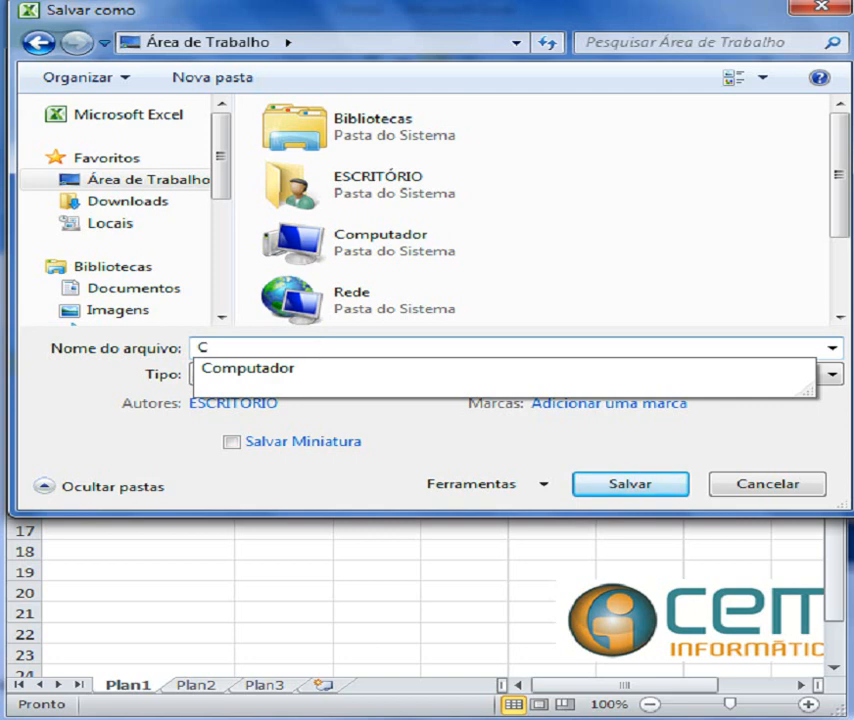
text(ontrole)
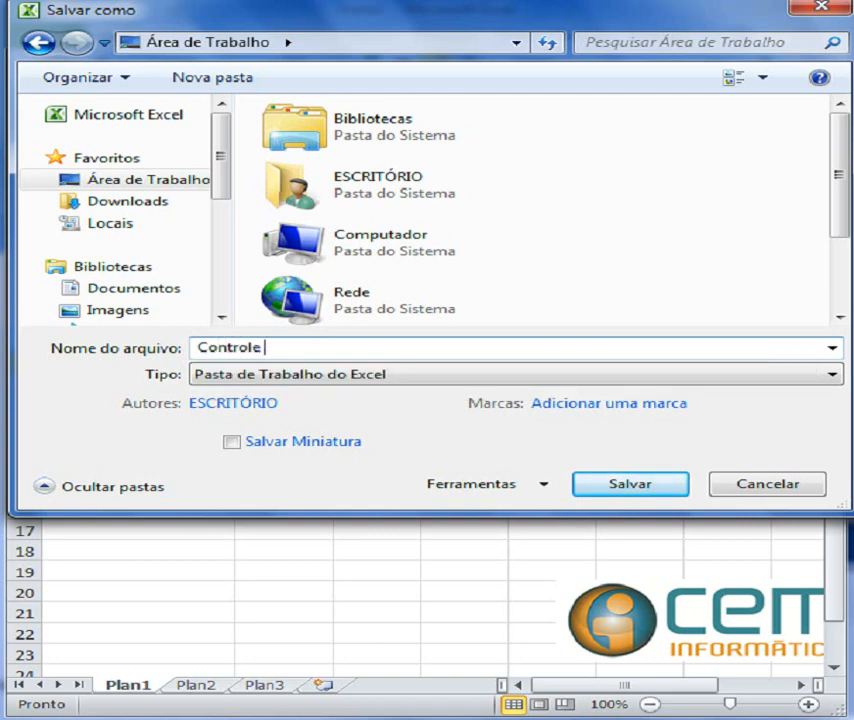
text( de dados)
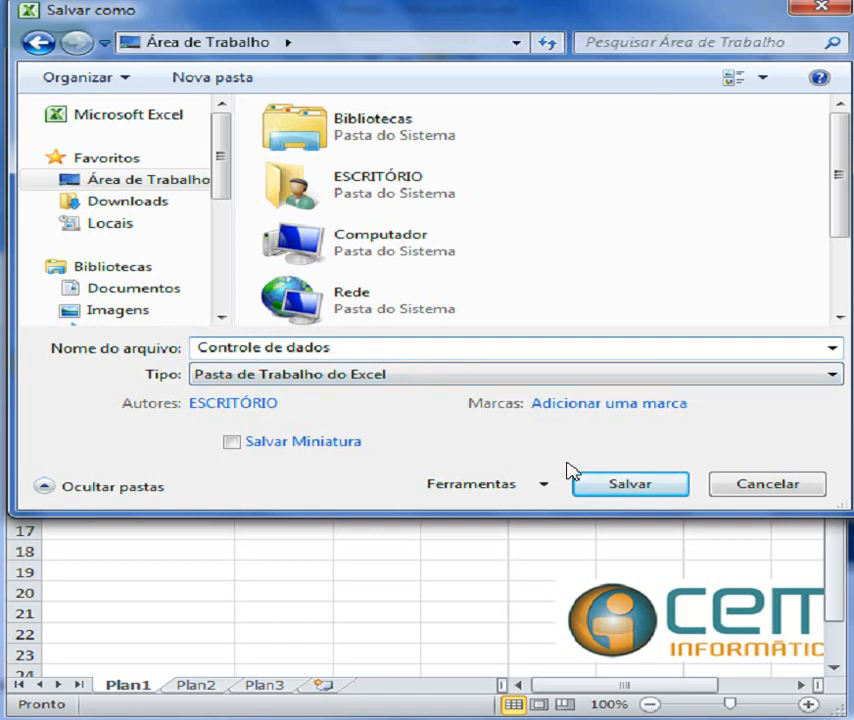
click(628, 490)
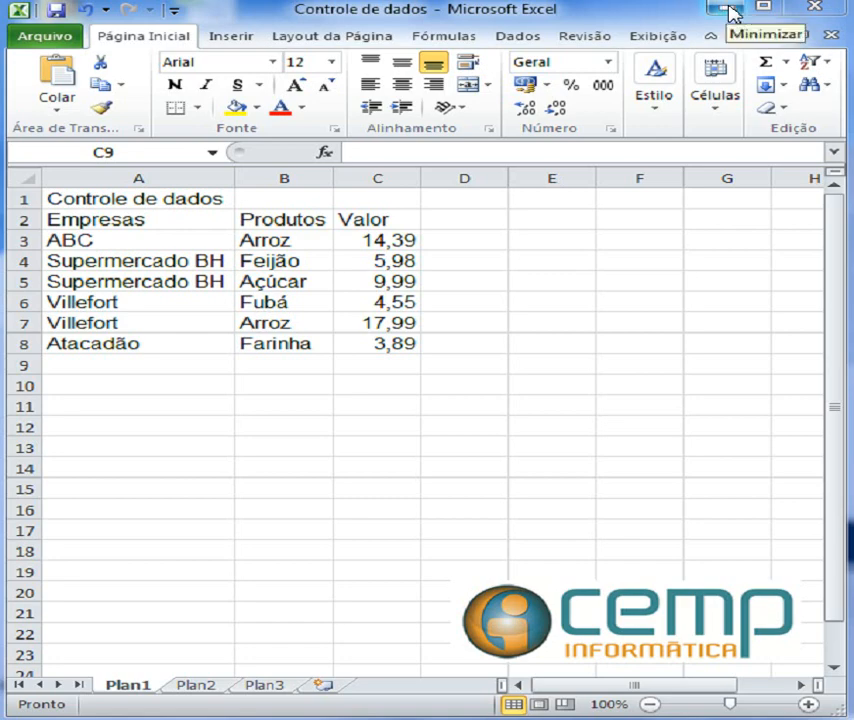
Minimize the workbook to check for the saved file on the desktop, and bring the Controle de dados window back.
click(731, 13)
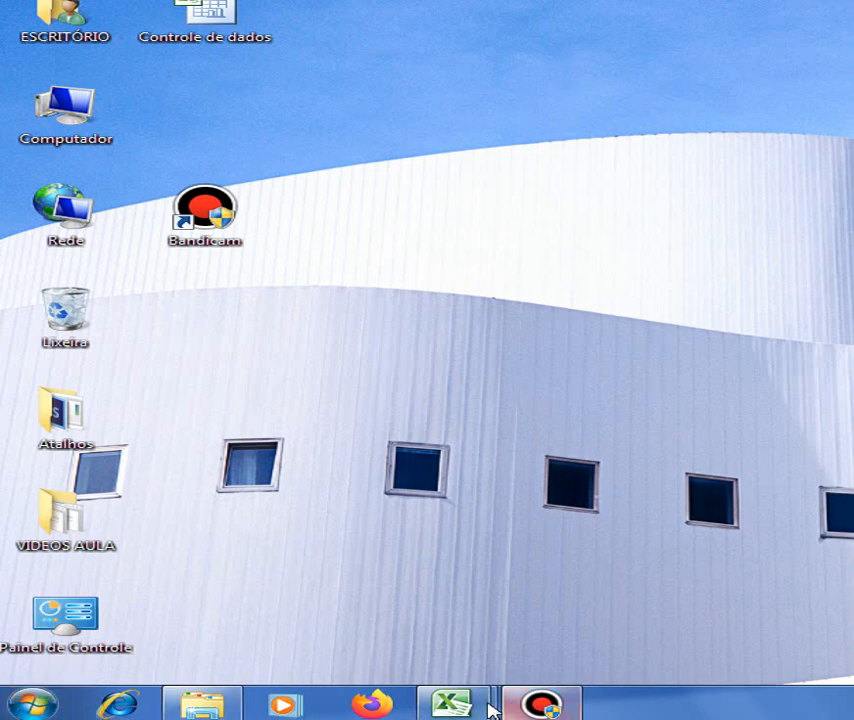
mouse_move(457, 706)
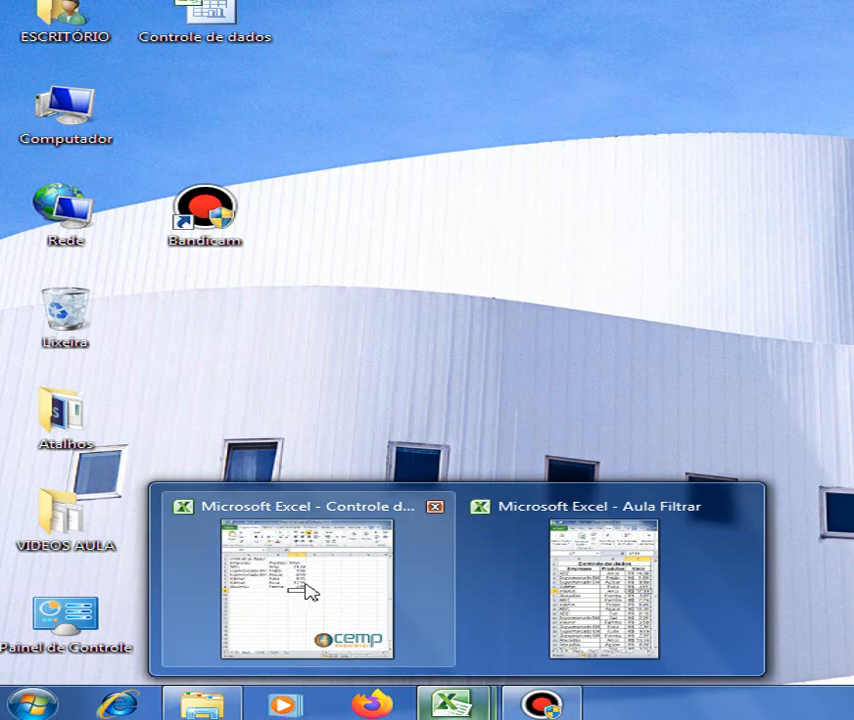
mouse_move(305, 591)
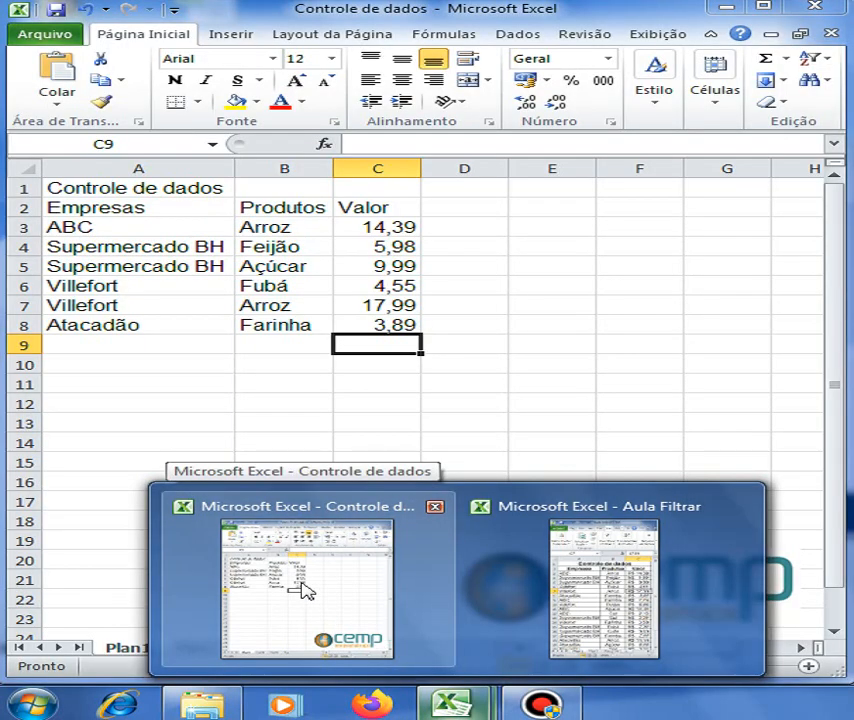
click(302, 584)
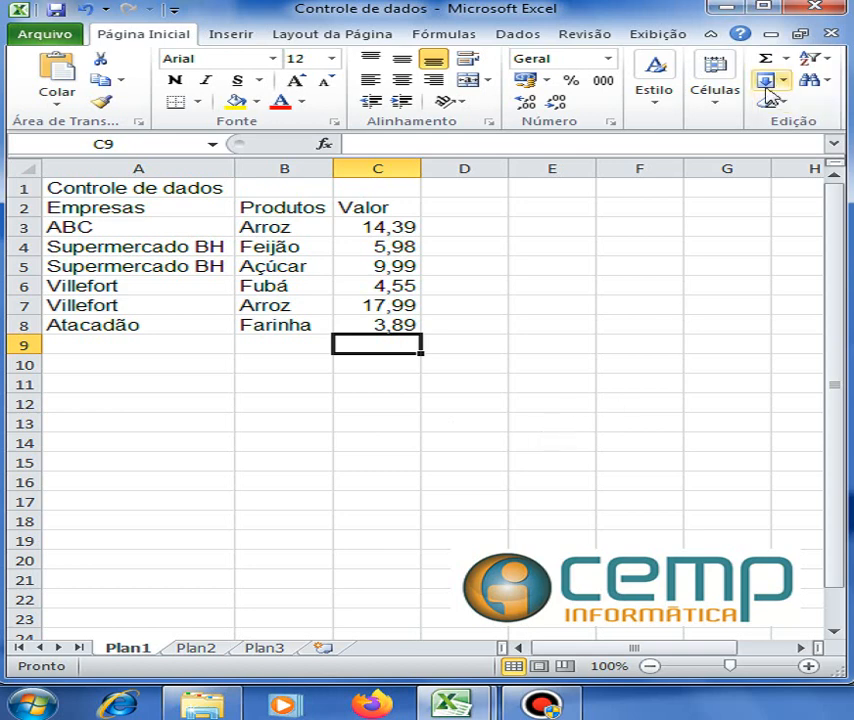
click(461, 1)
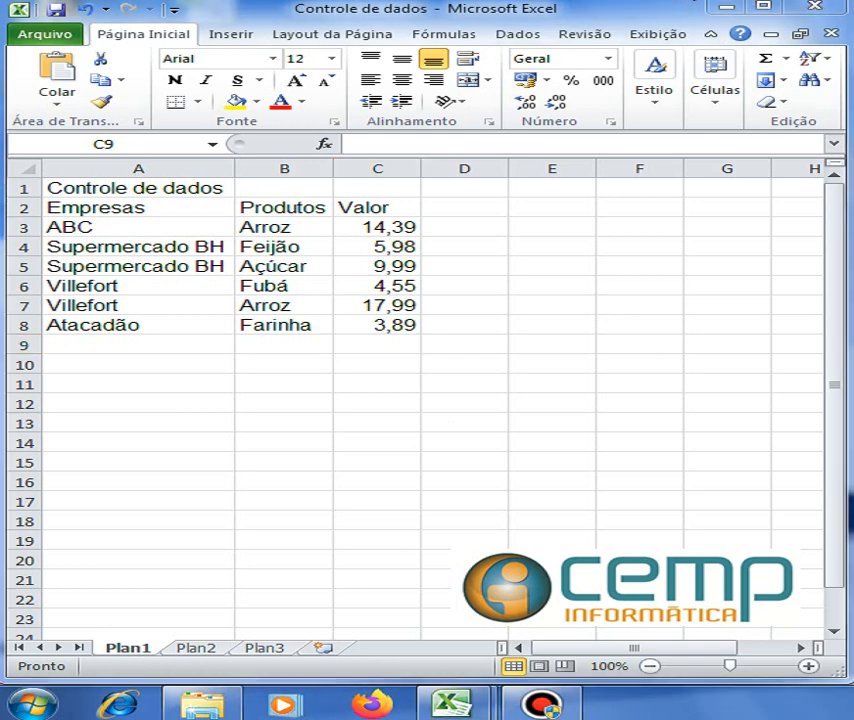